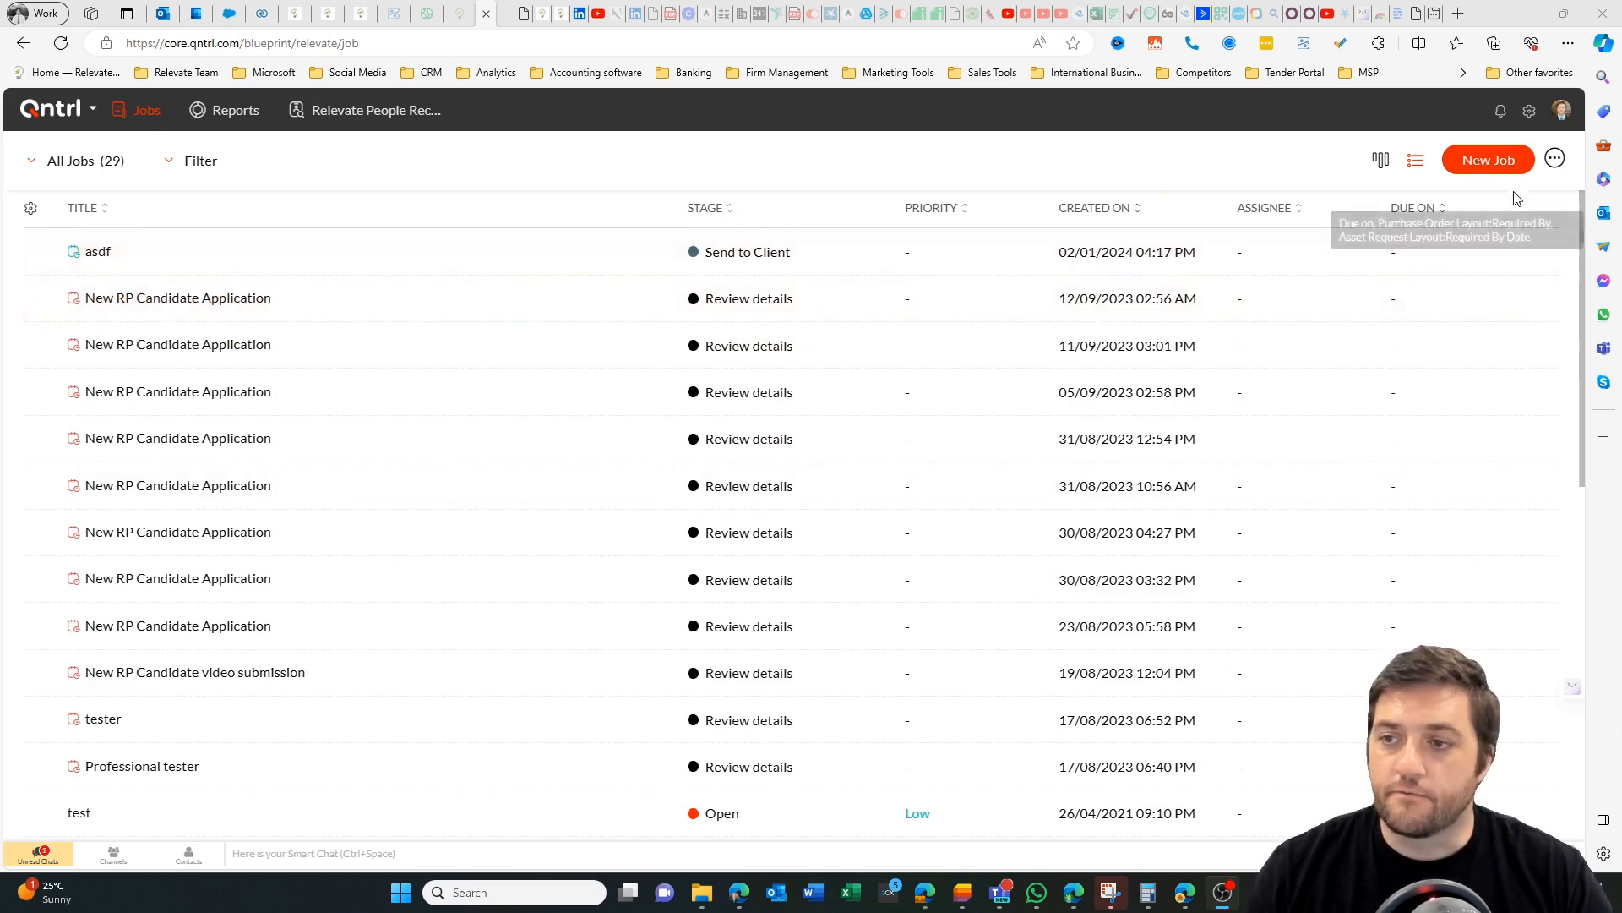
Create and save a new job titled "asdf" using the Relevate People Recruitment layout.
click(1489, 164)
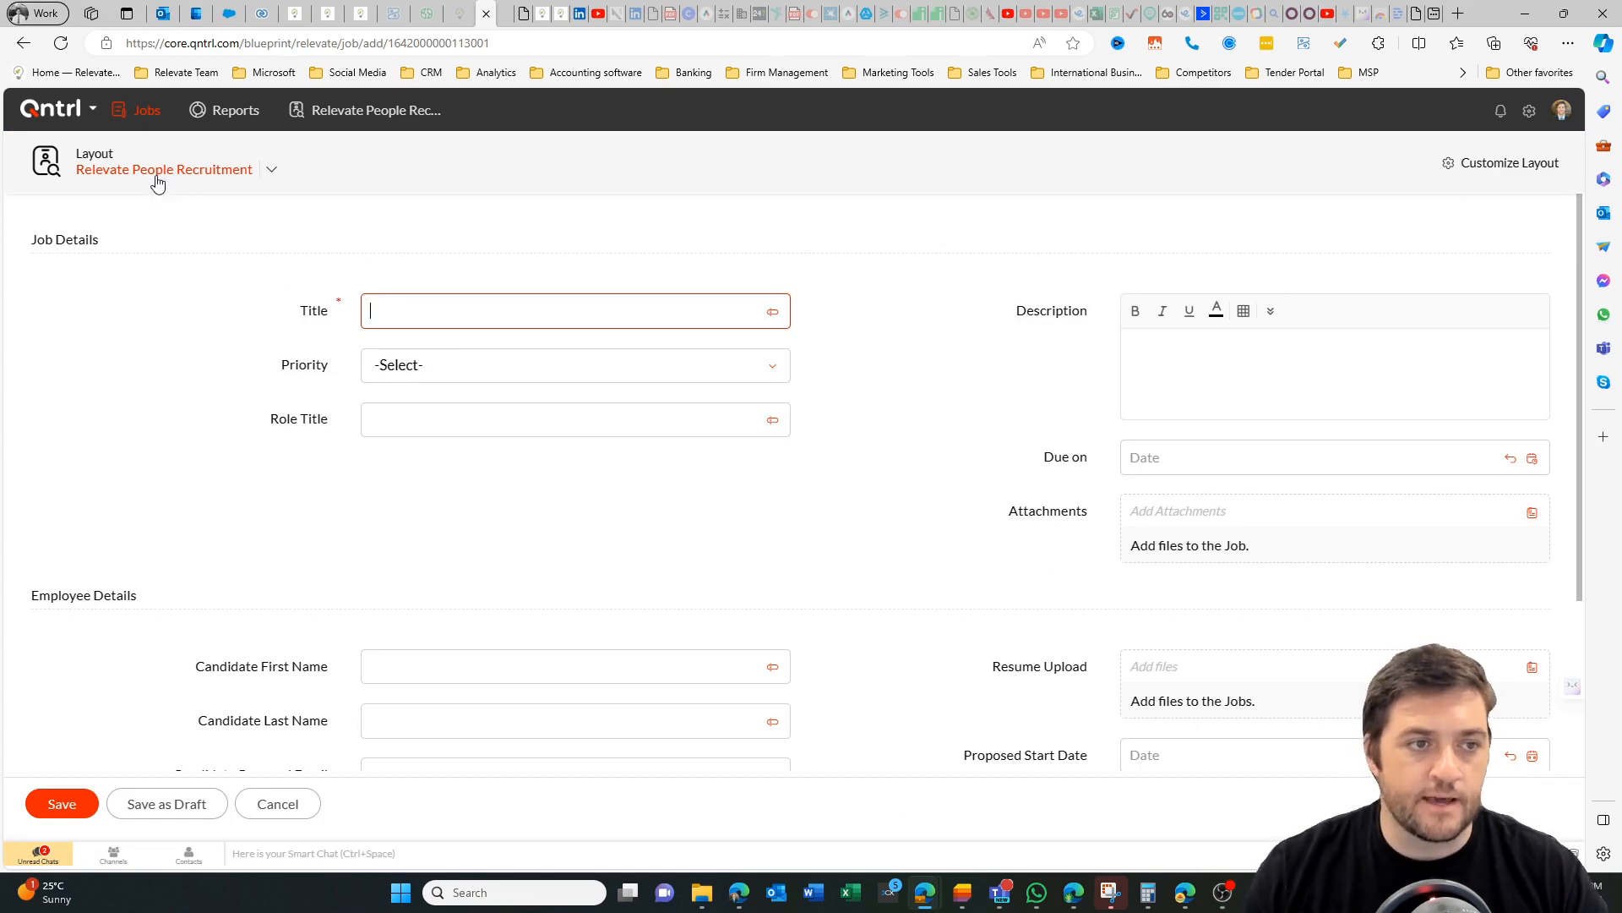
click(272, 171)
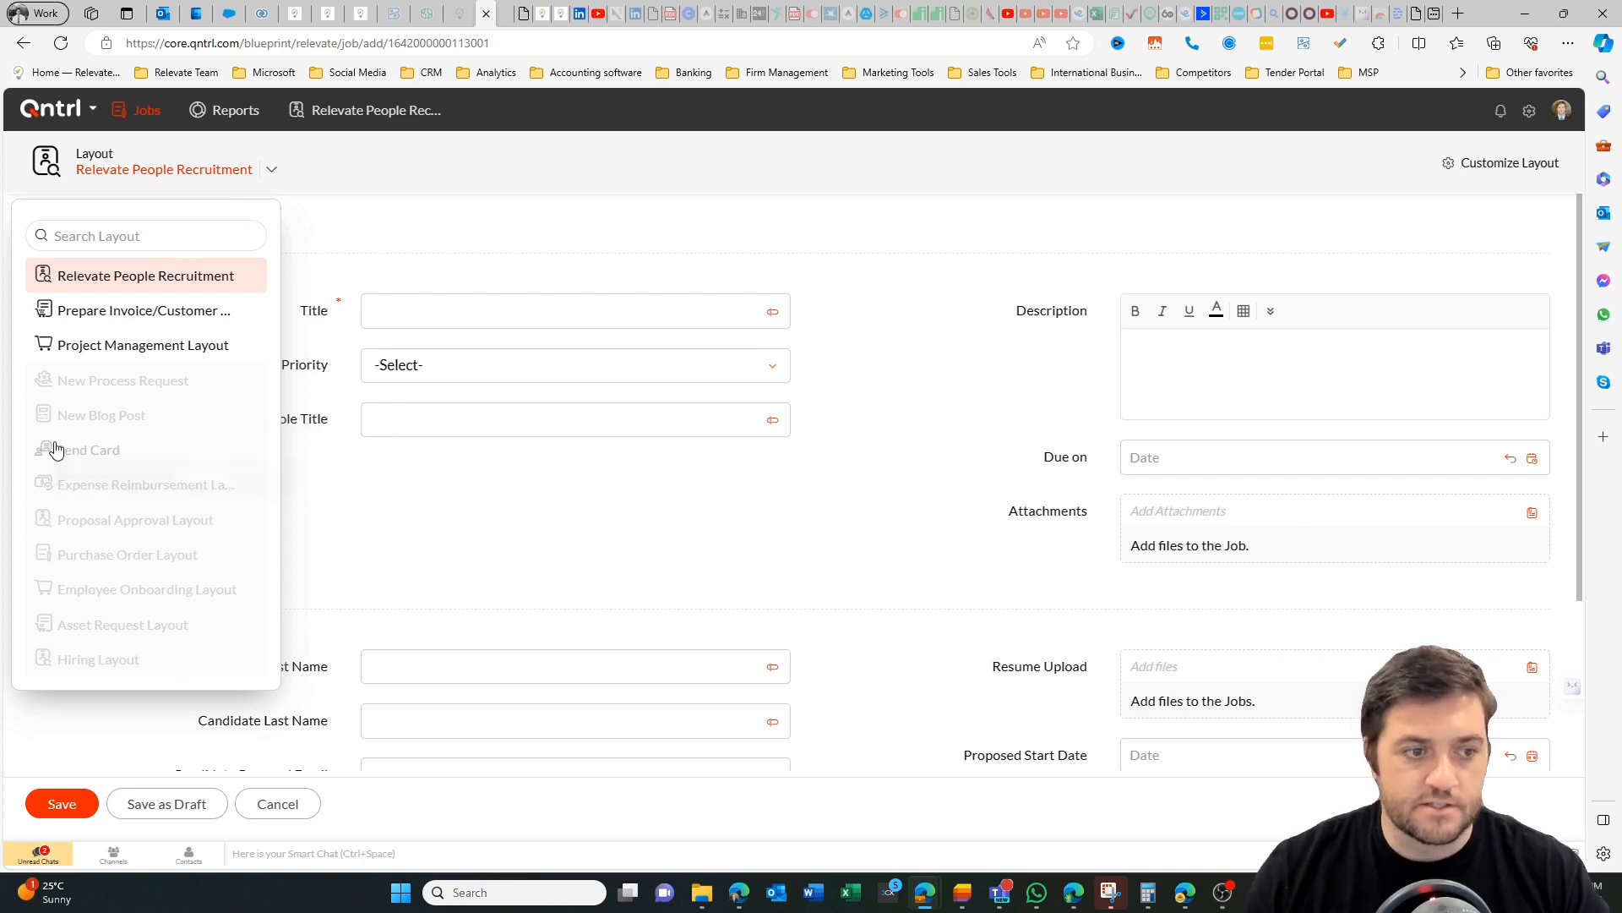
click(694, 538)
scroll(1043, 338, down, 2)
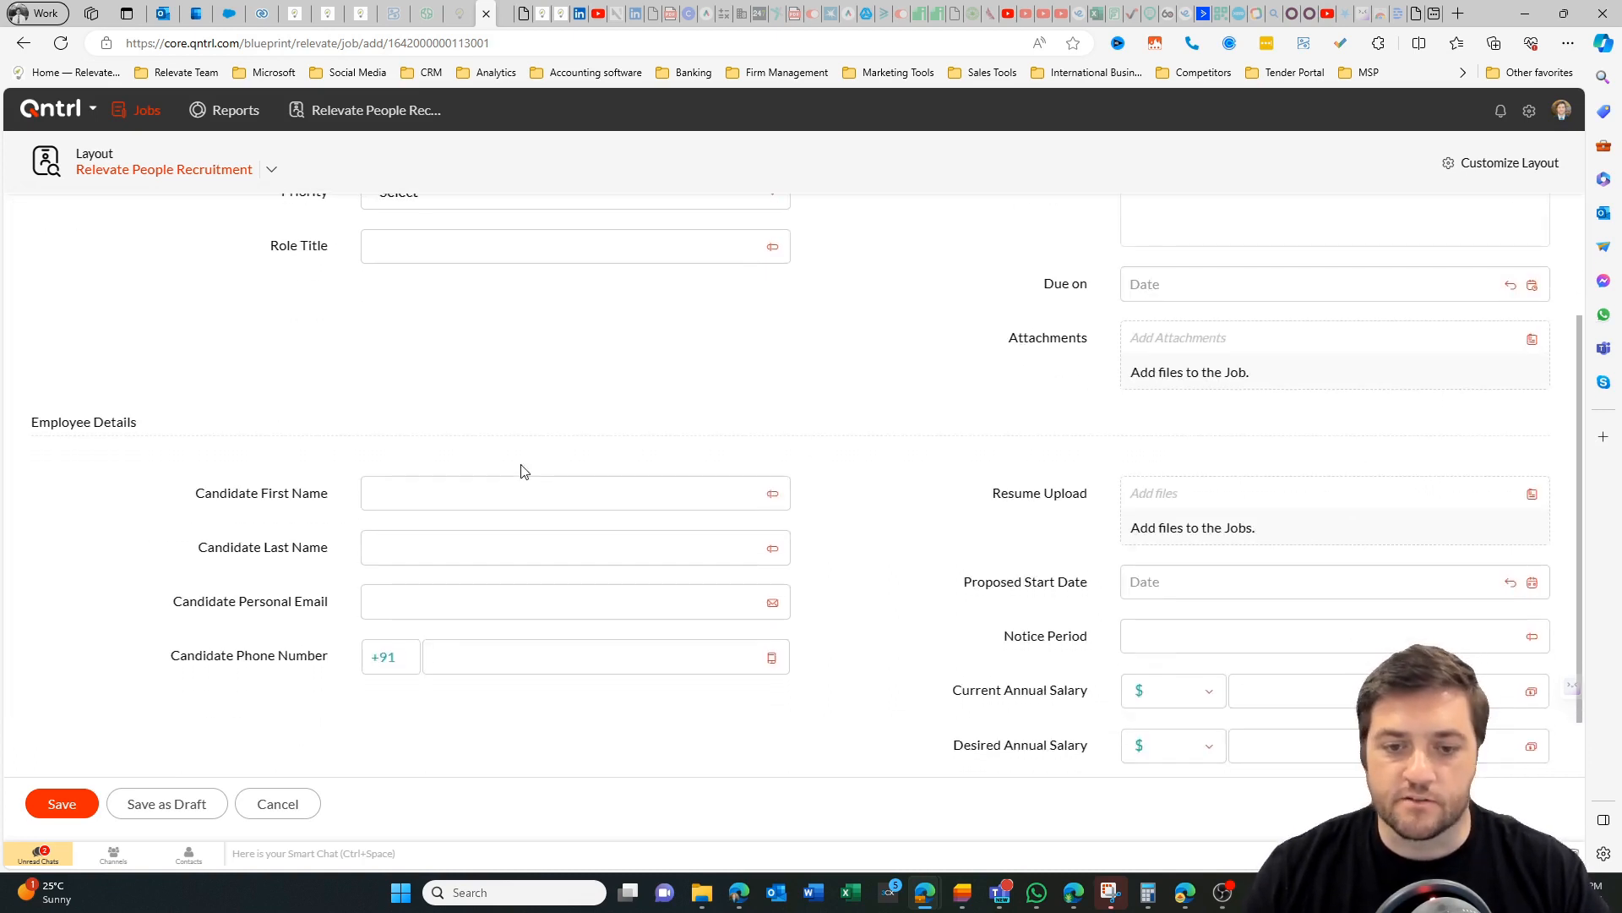
scroll(1025, 342, up, 2)
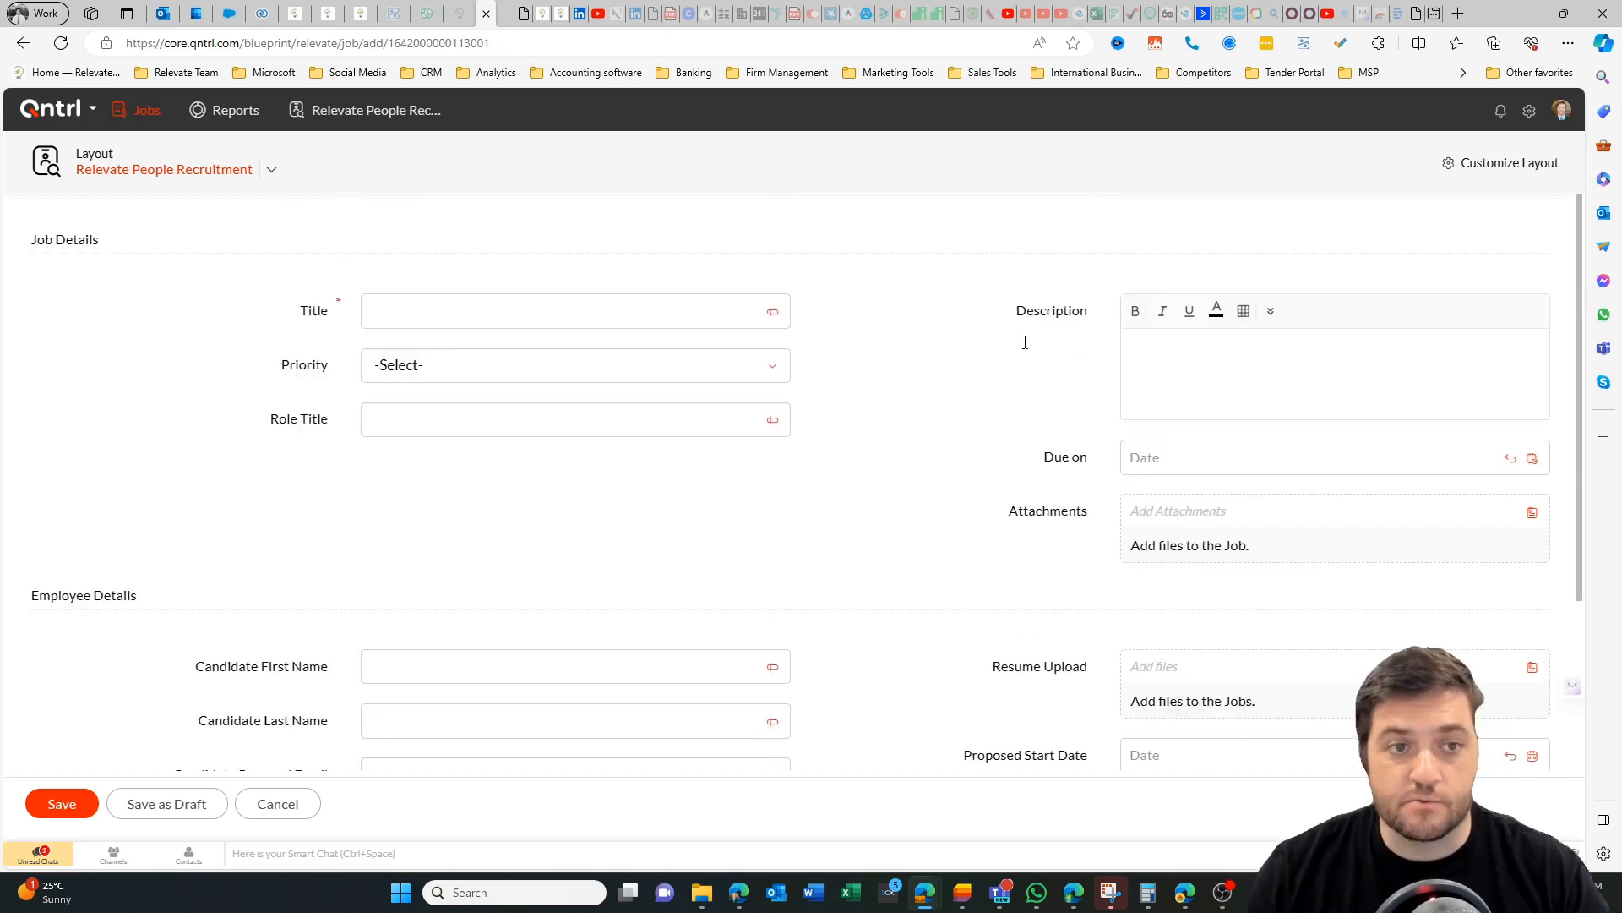
click(493, 304)
text(asdf)
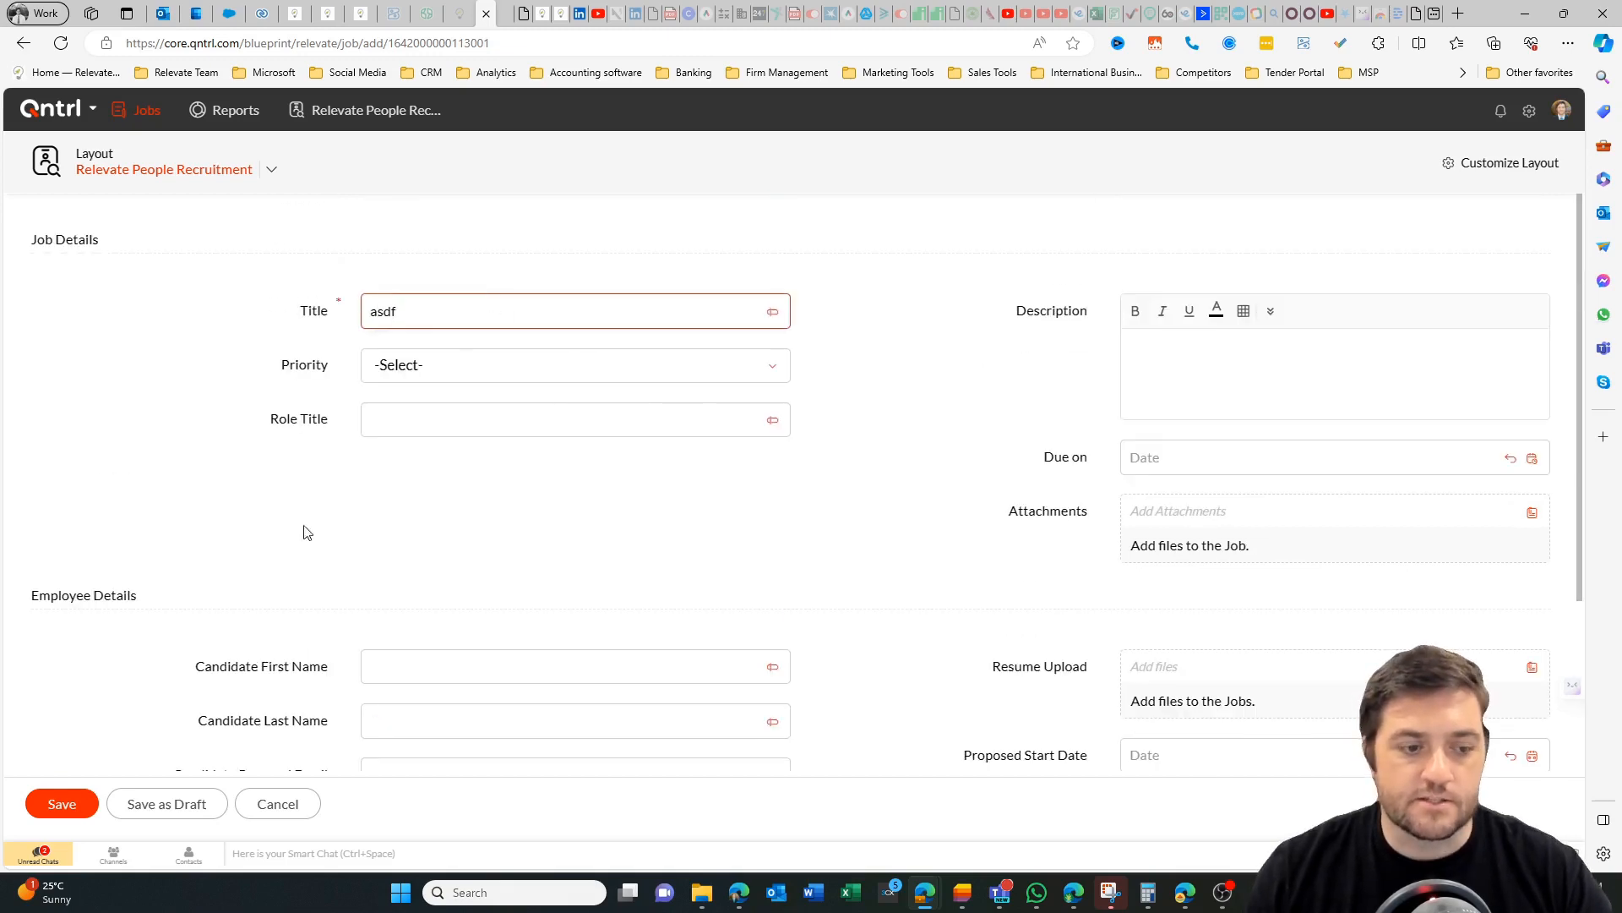
click(60, 803)
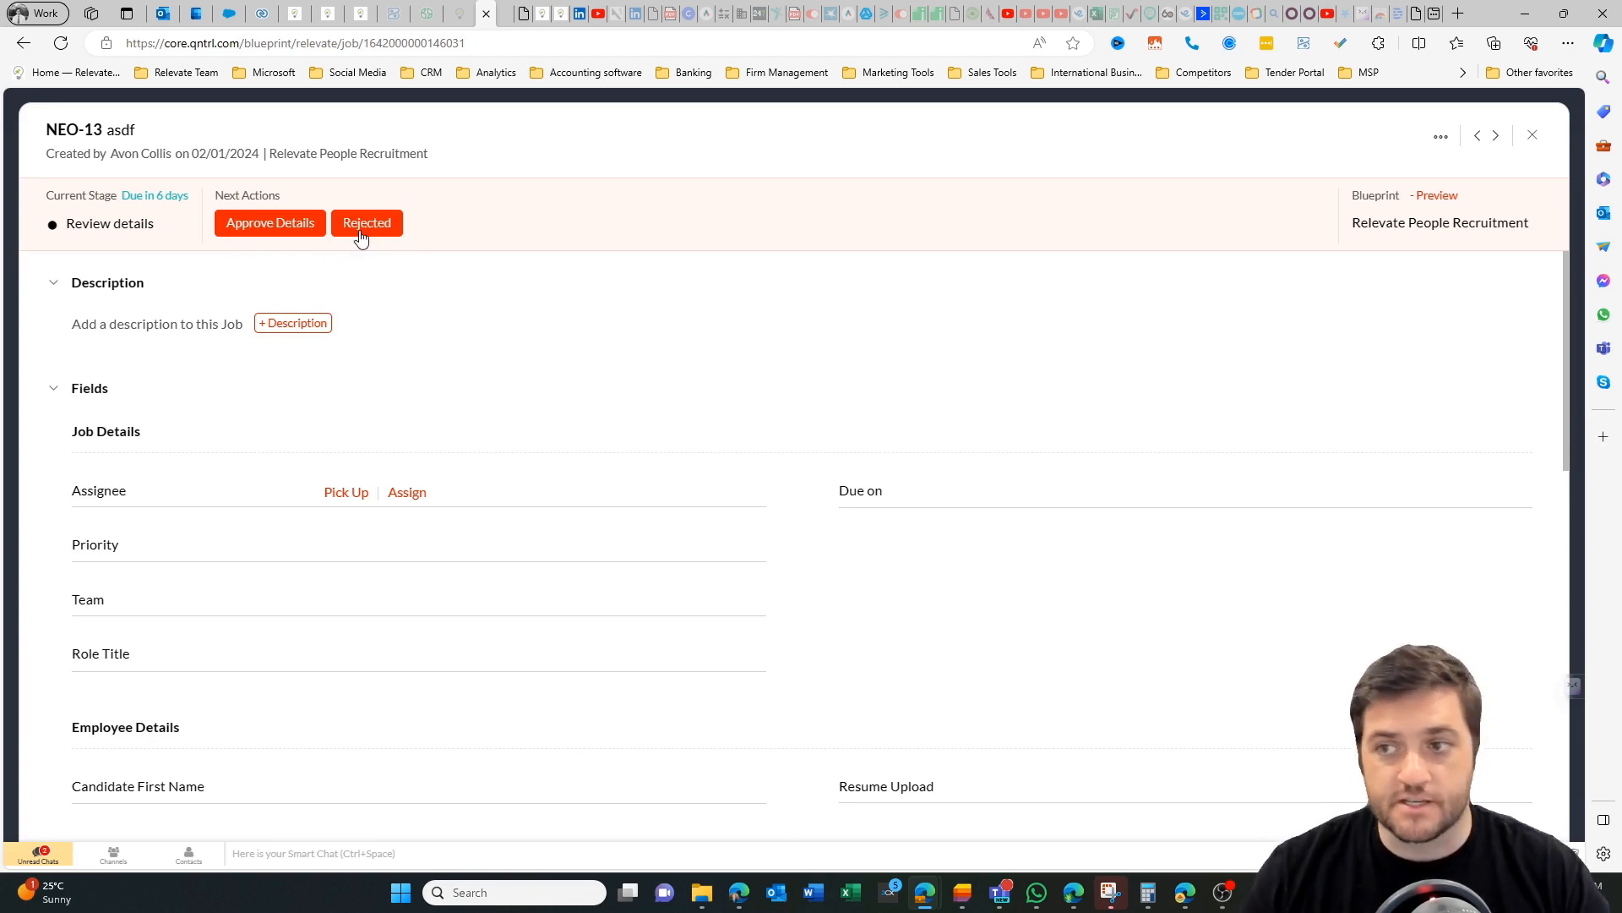
Perform the Approve Details action on the new job, saving it without comments or a resume.
click(257, 229)
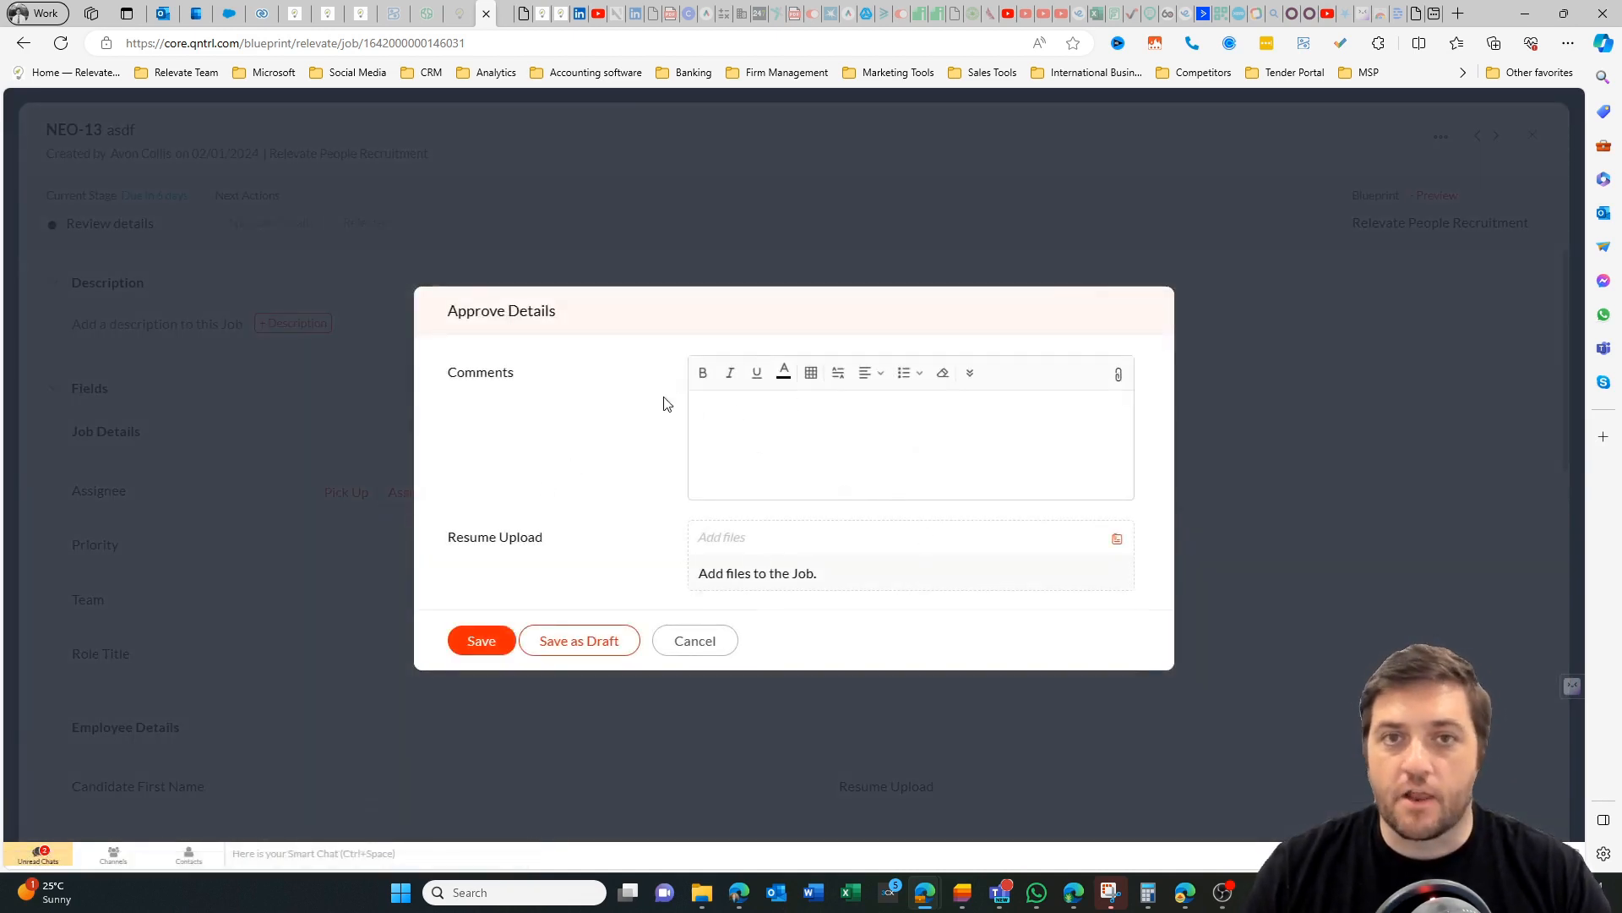
click(482, 642)
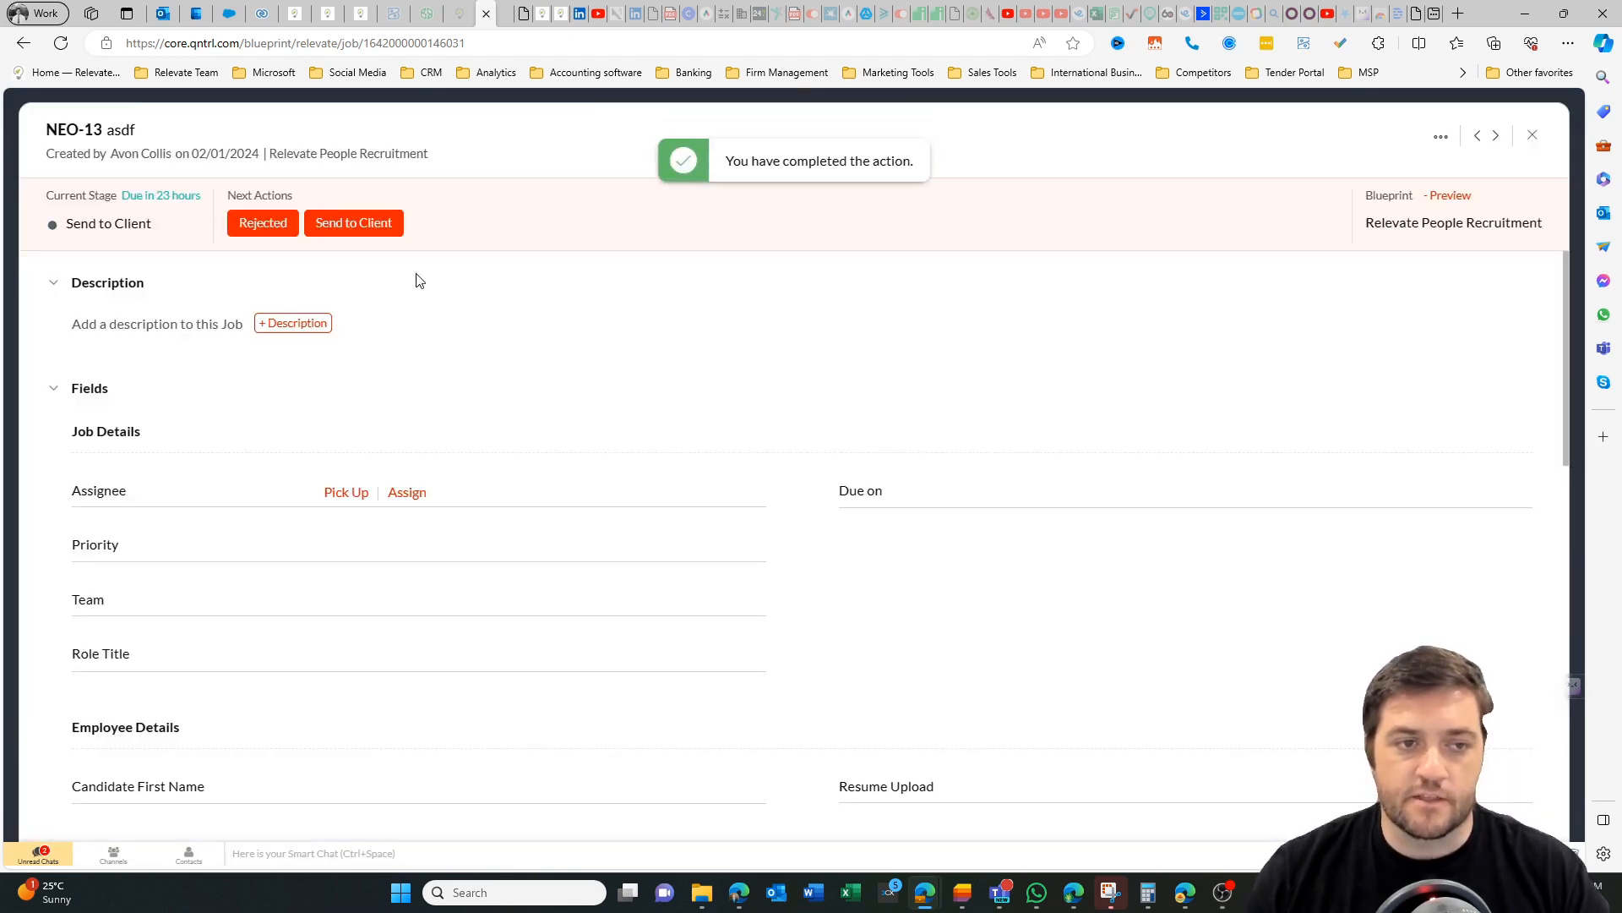
Look through the job's fields and post the comment "asdfasdf" on it.
scroll(415, 282, down, 2)
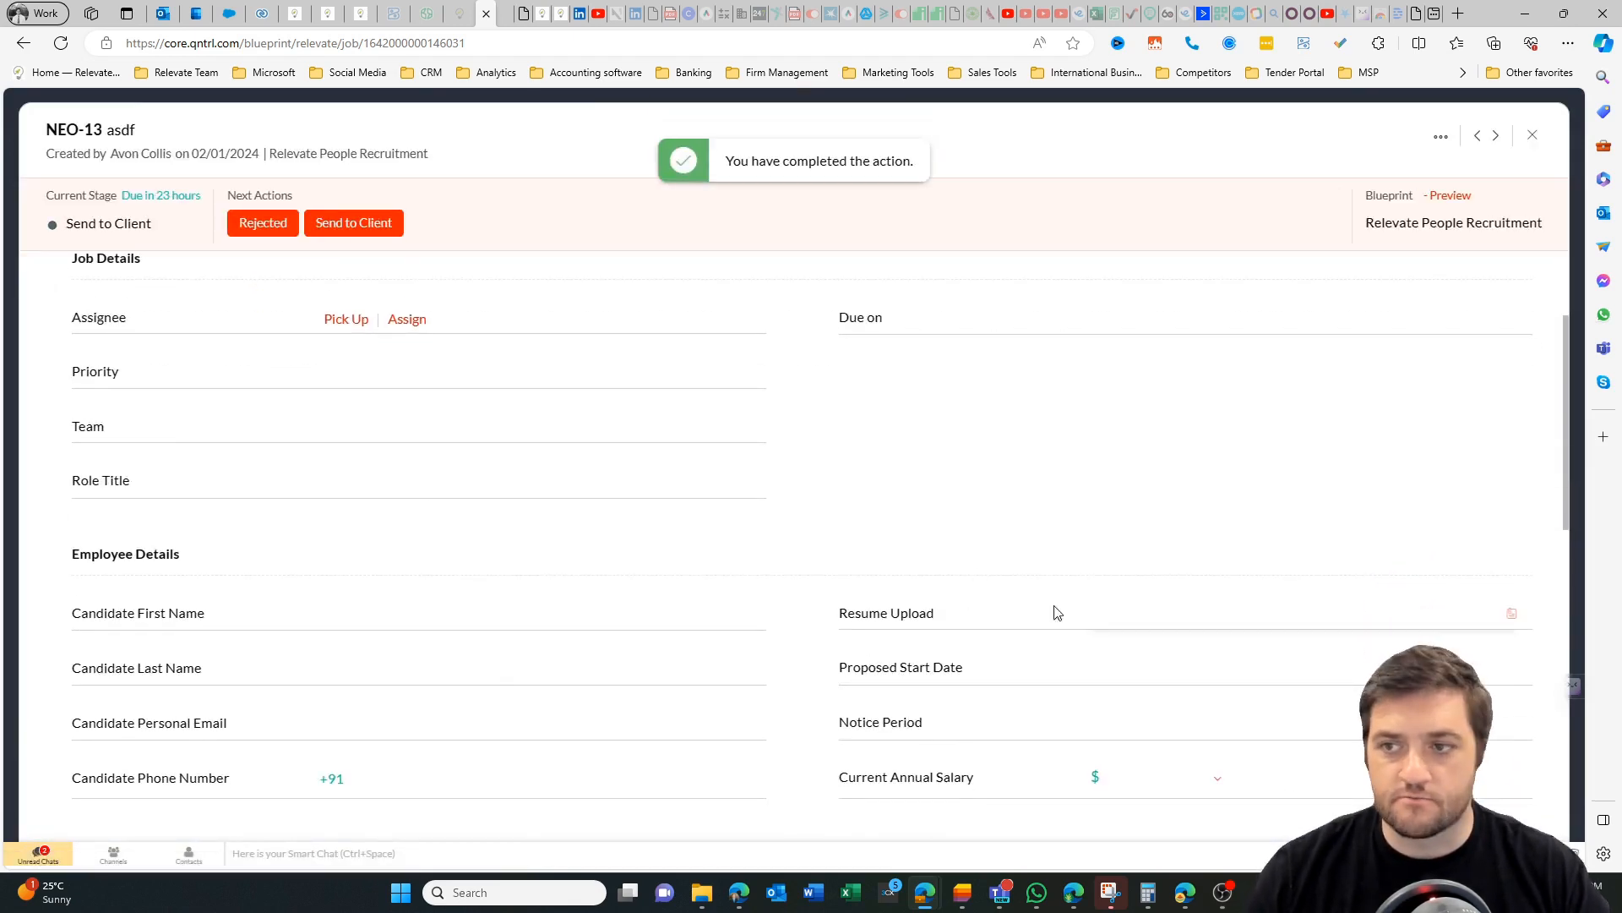
scroll(524, 450, down, 1)
scroll(523, 450, down, 1)
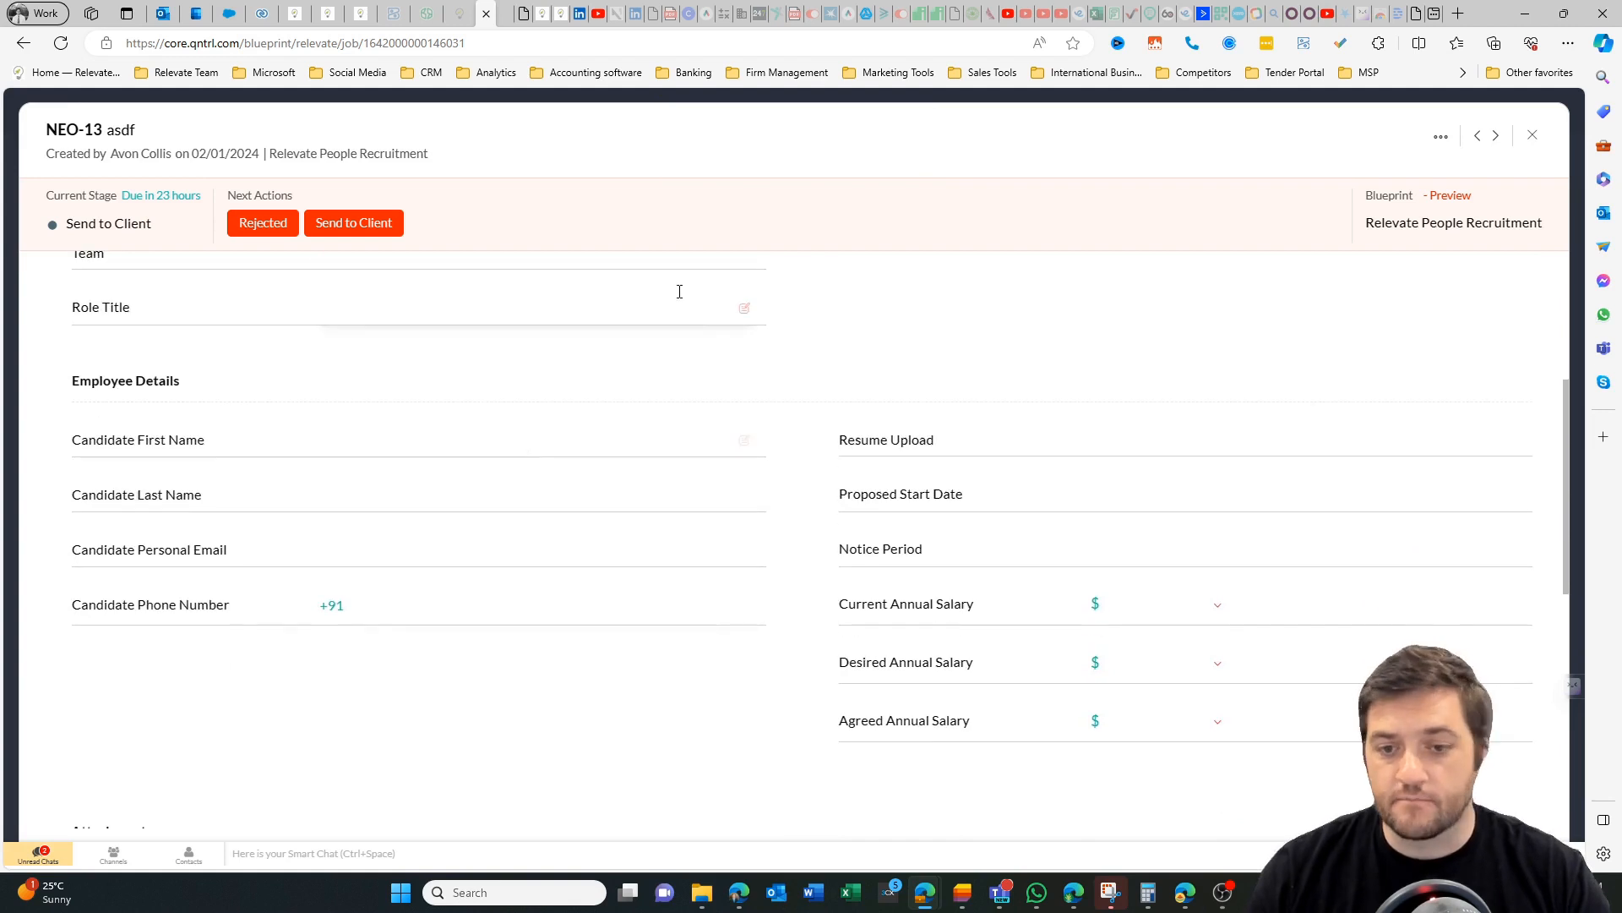
scroll(916, 423, down, 2)
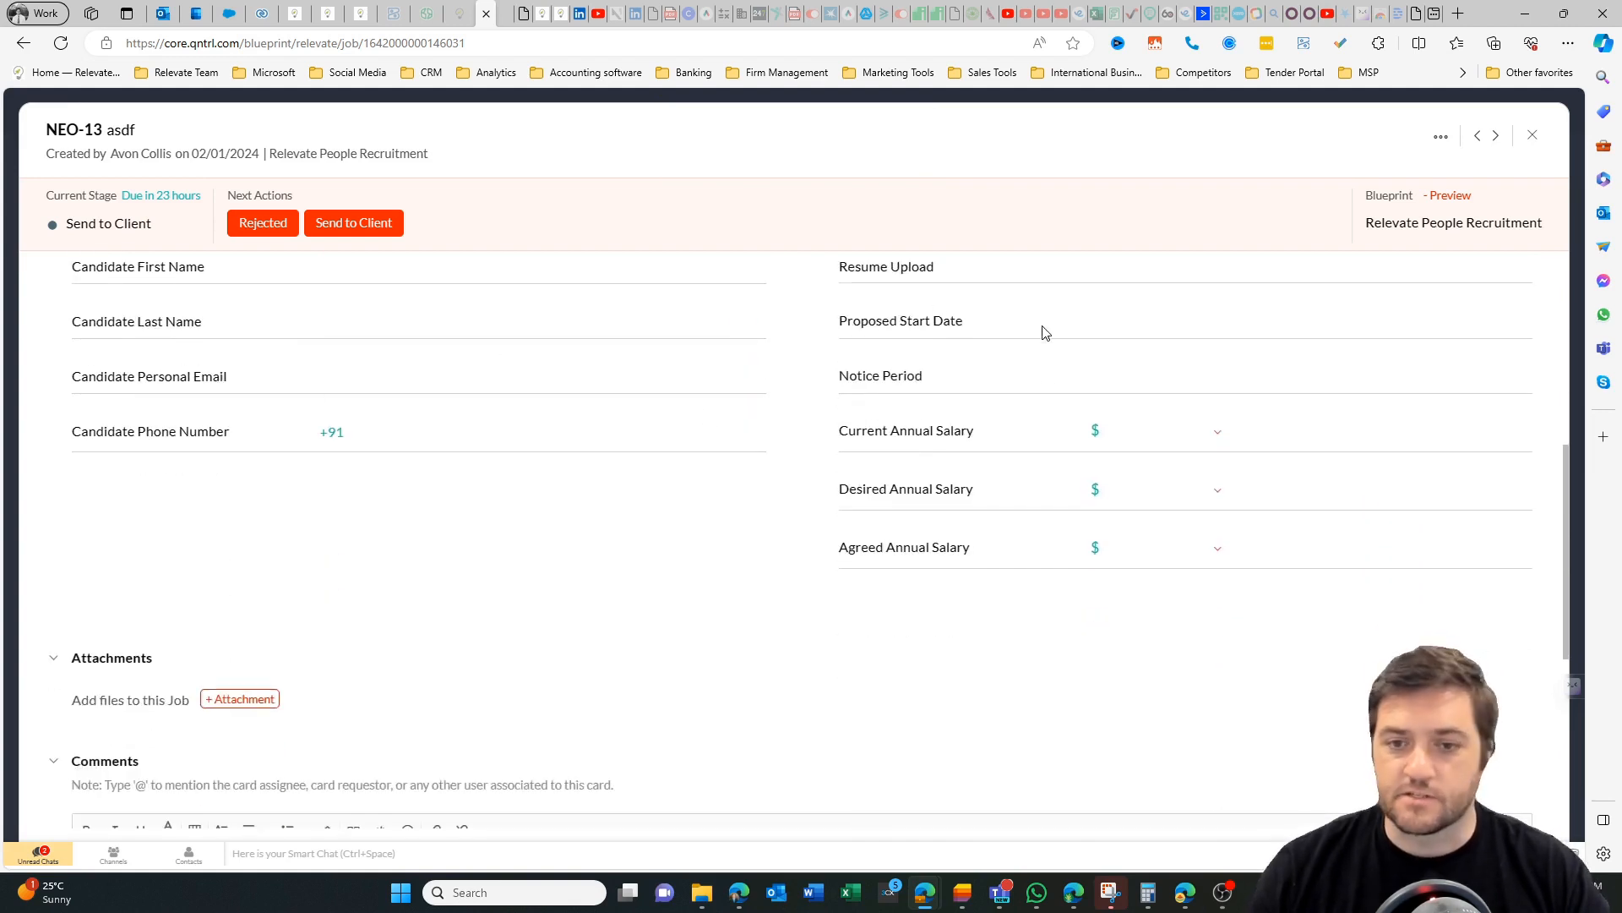
scroll(1037, 403, down, 3)
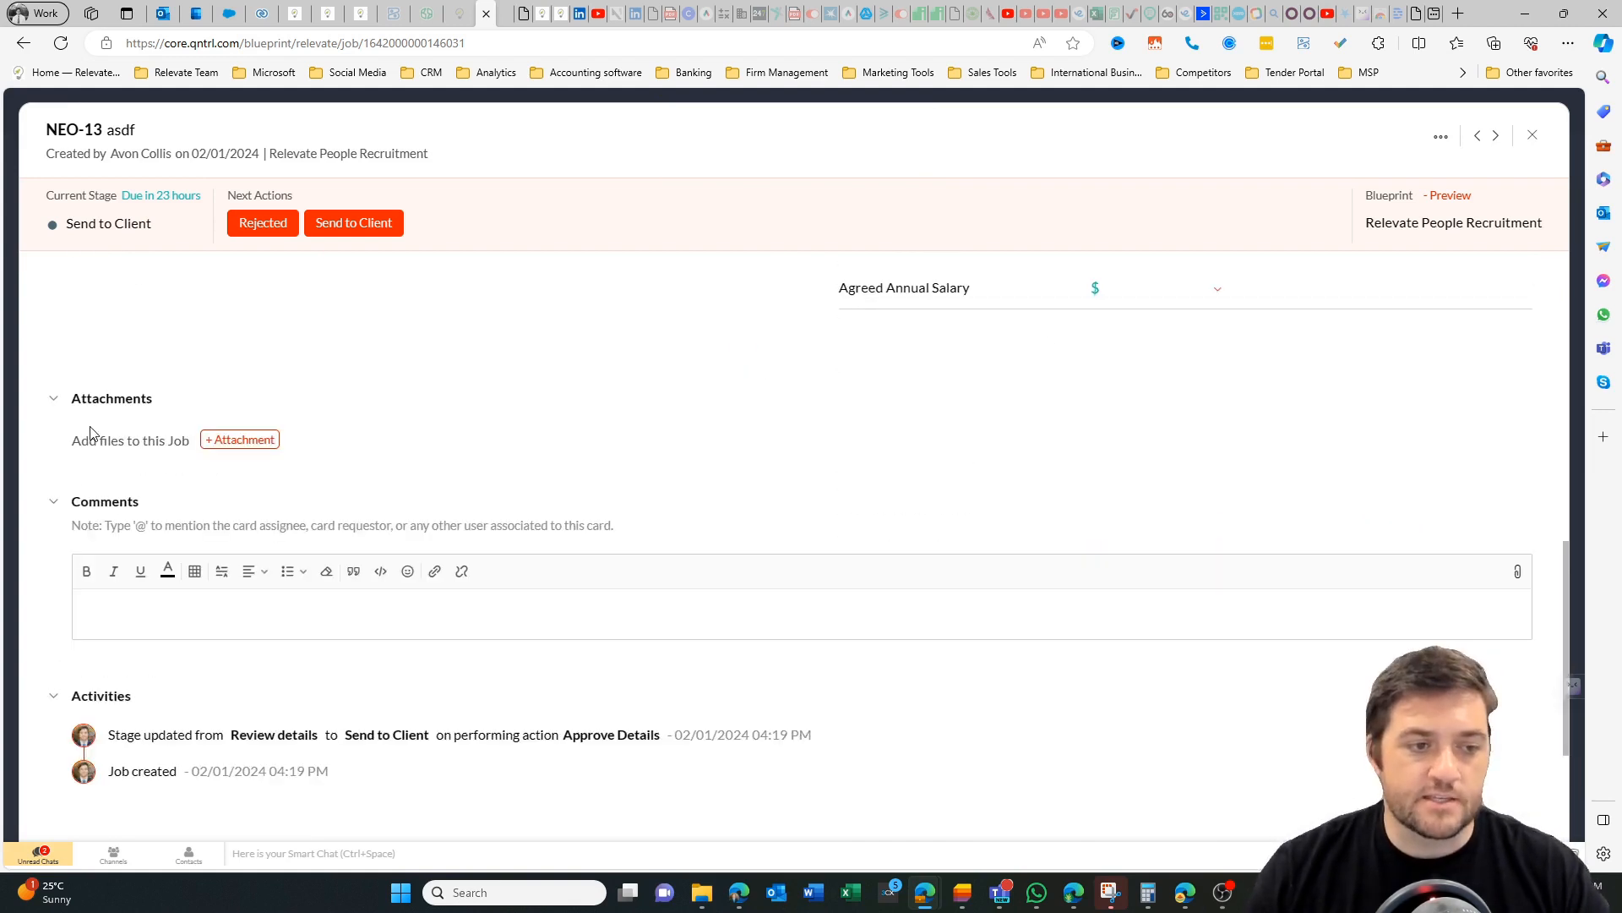
click(126, 607)
text(@)
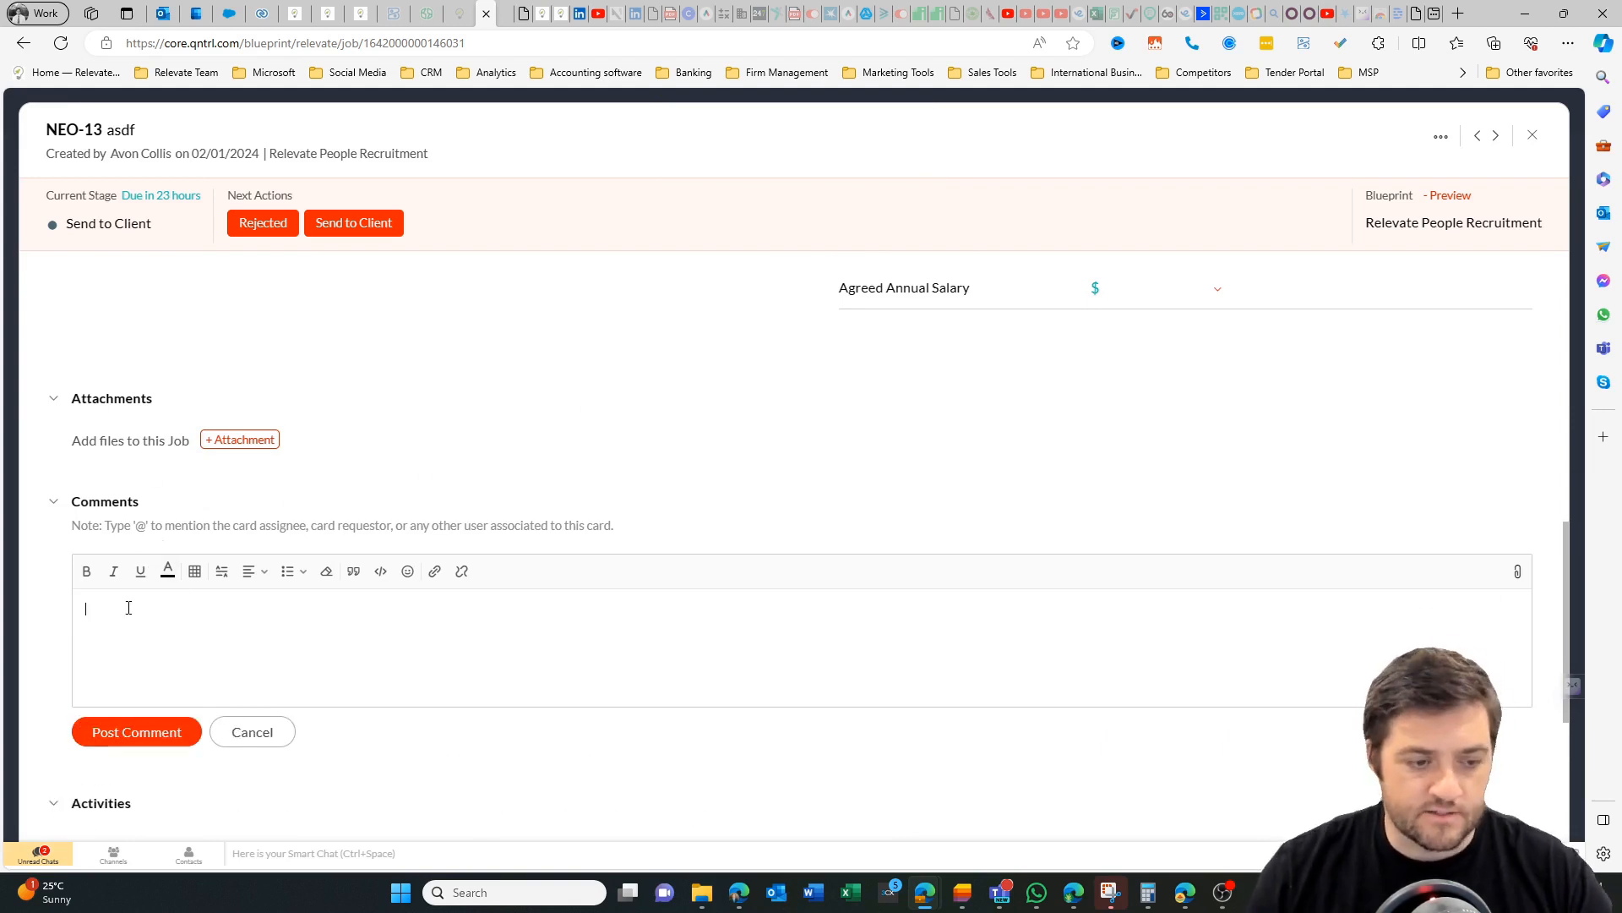
text(asdfasdf)
click(123, 732)
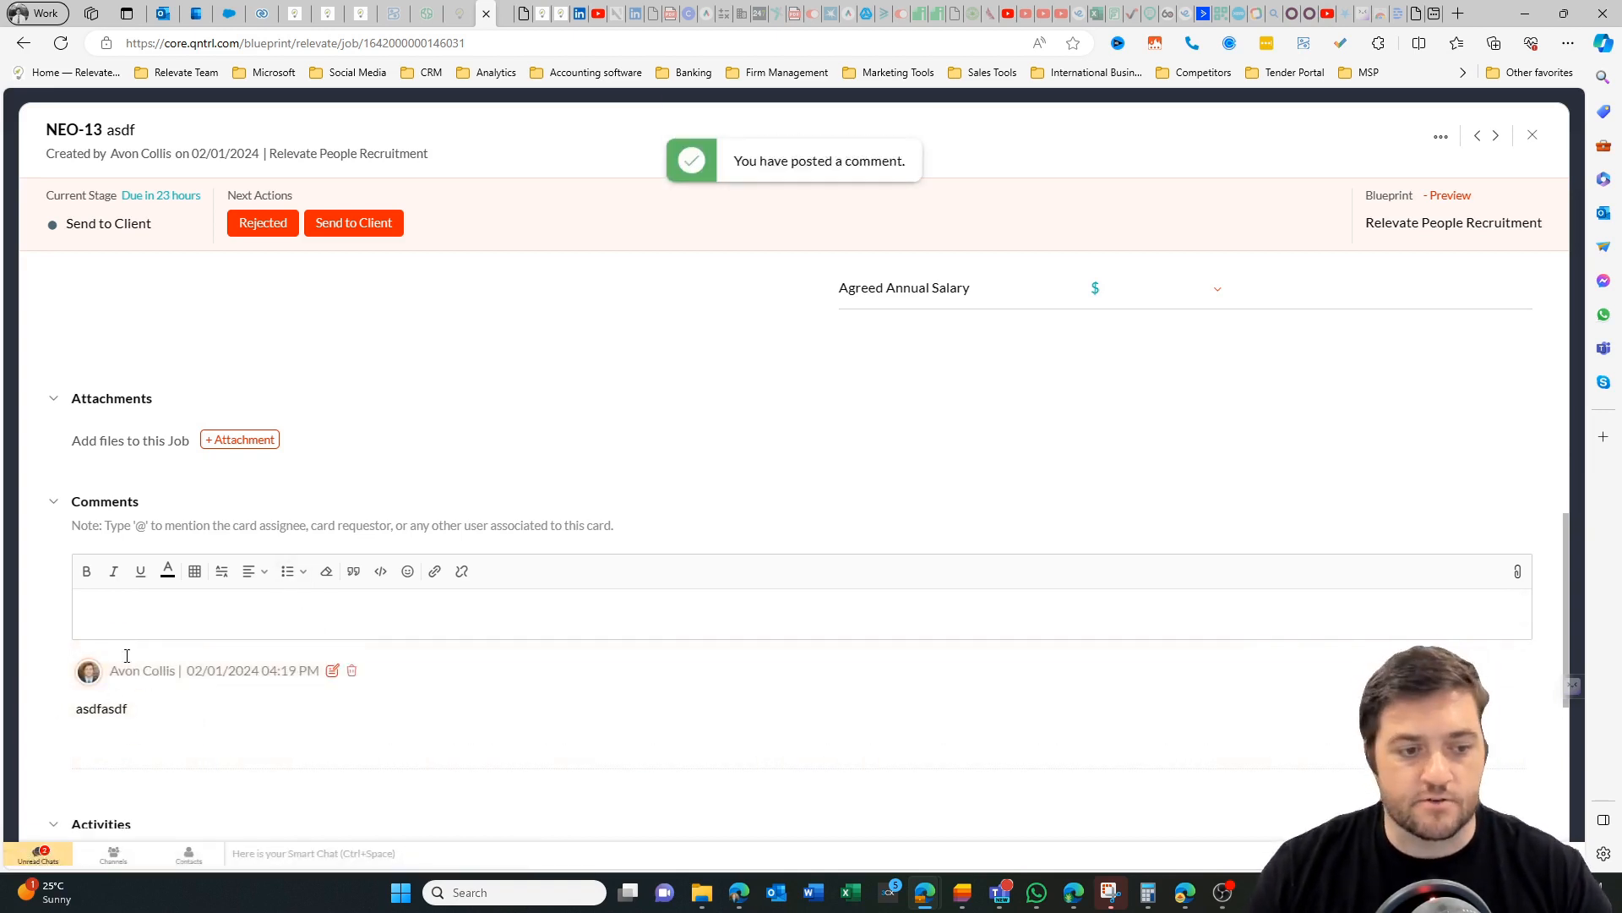
Review the job's activity history, related jobs and completed check items, and close the job.
scroll(279, 670, down, 2)
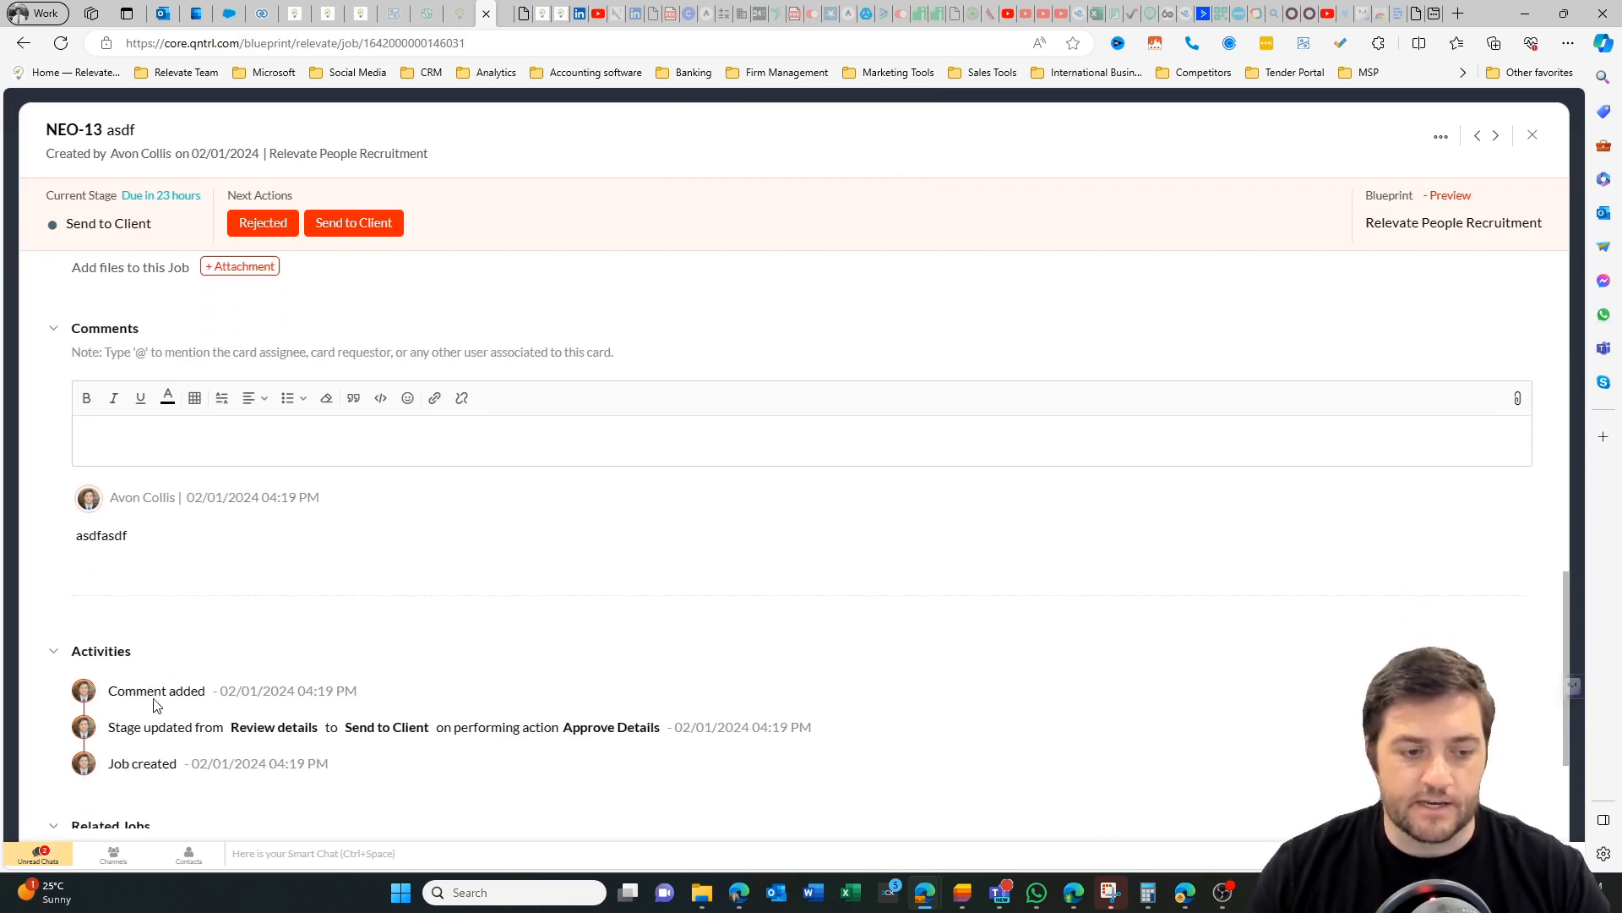
scroll(162, 693, down, 2)
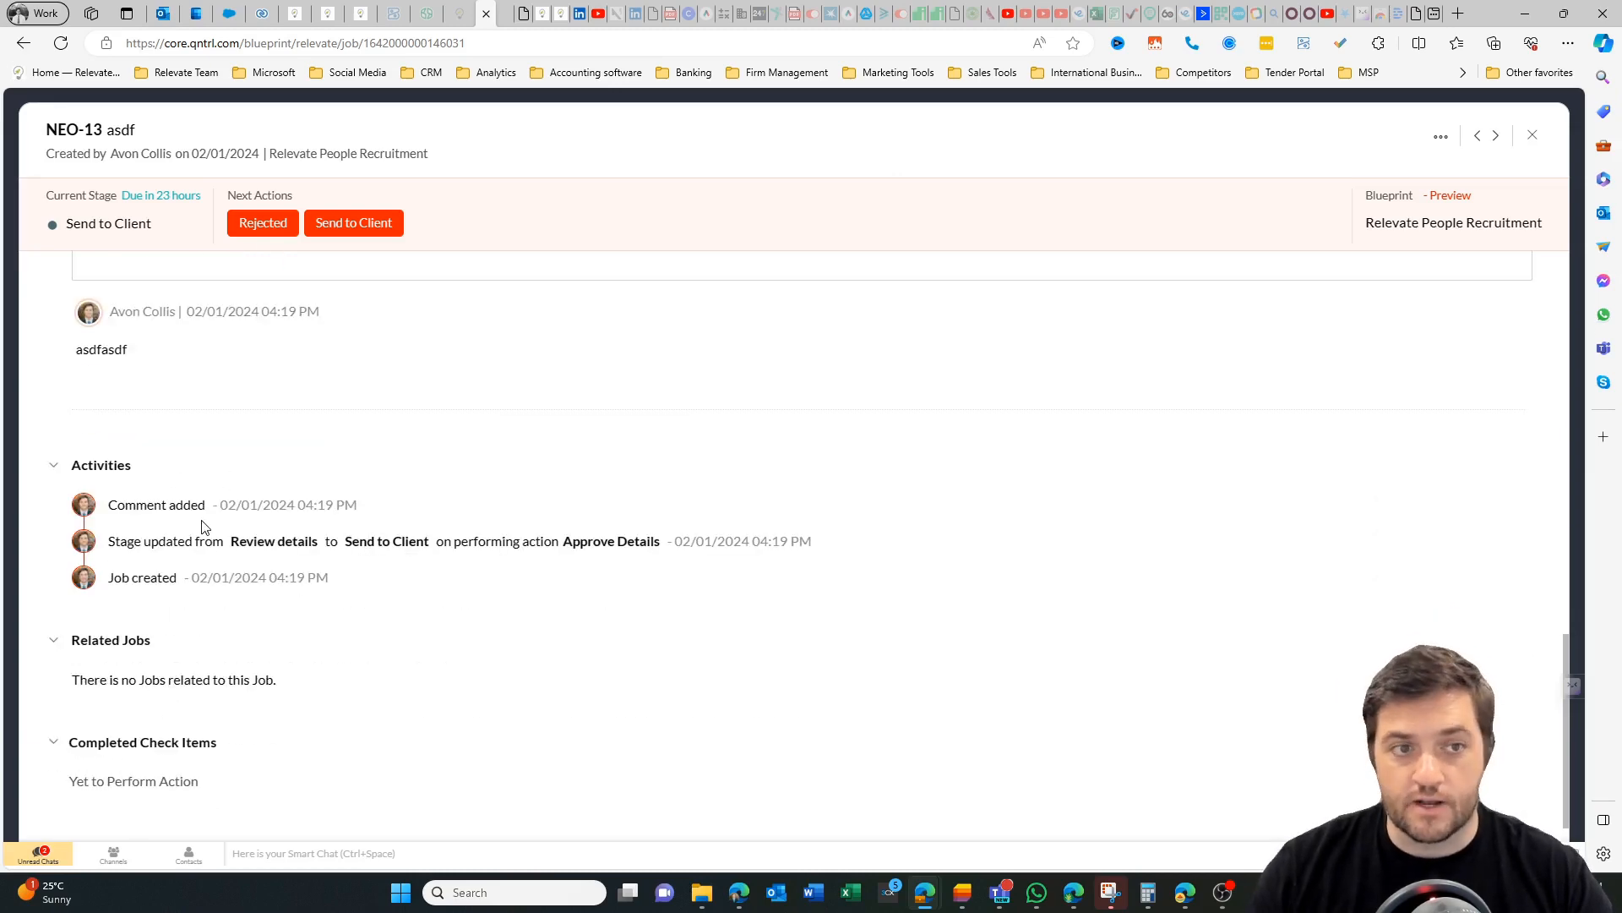
scroll(219, 530, up, 10)
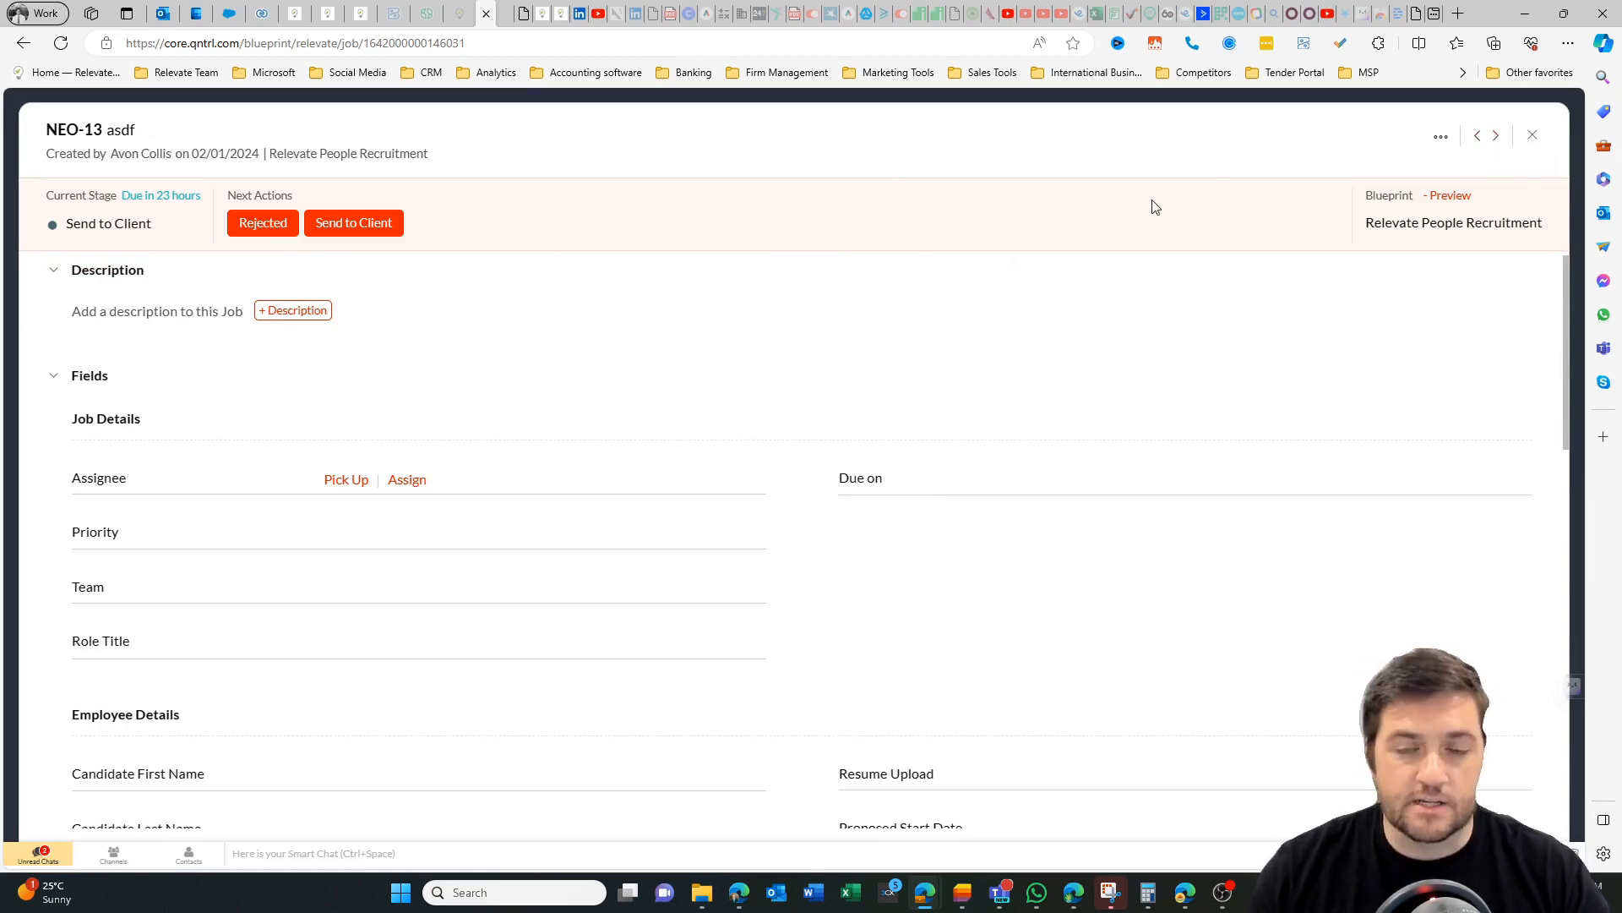
click(1532, 135)
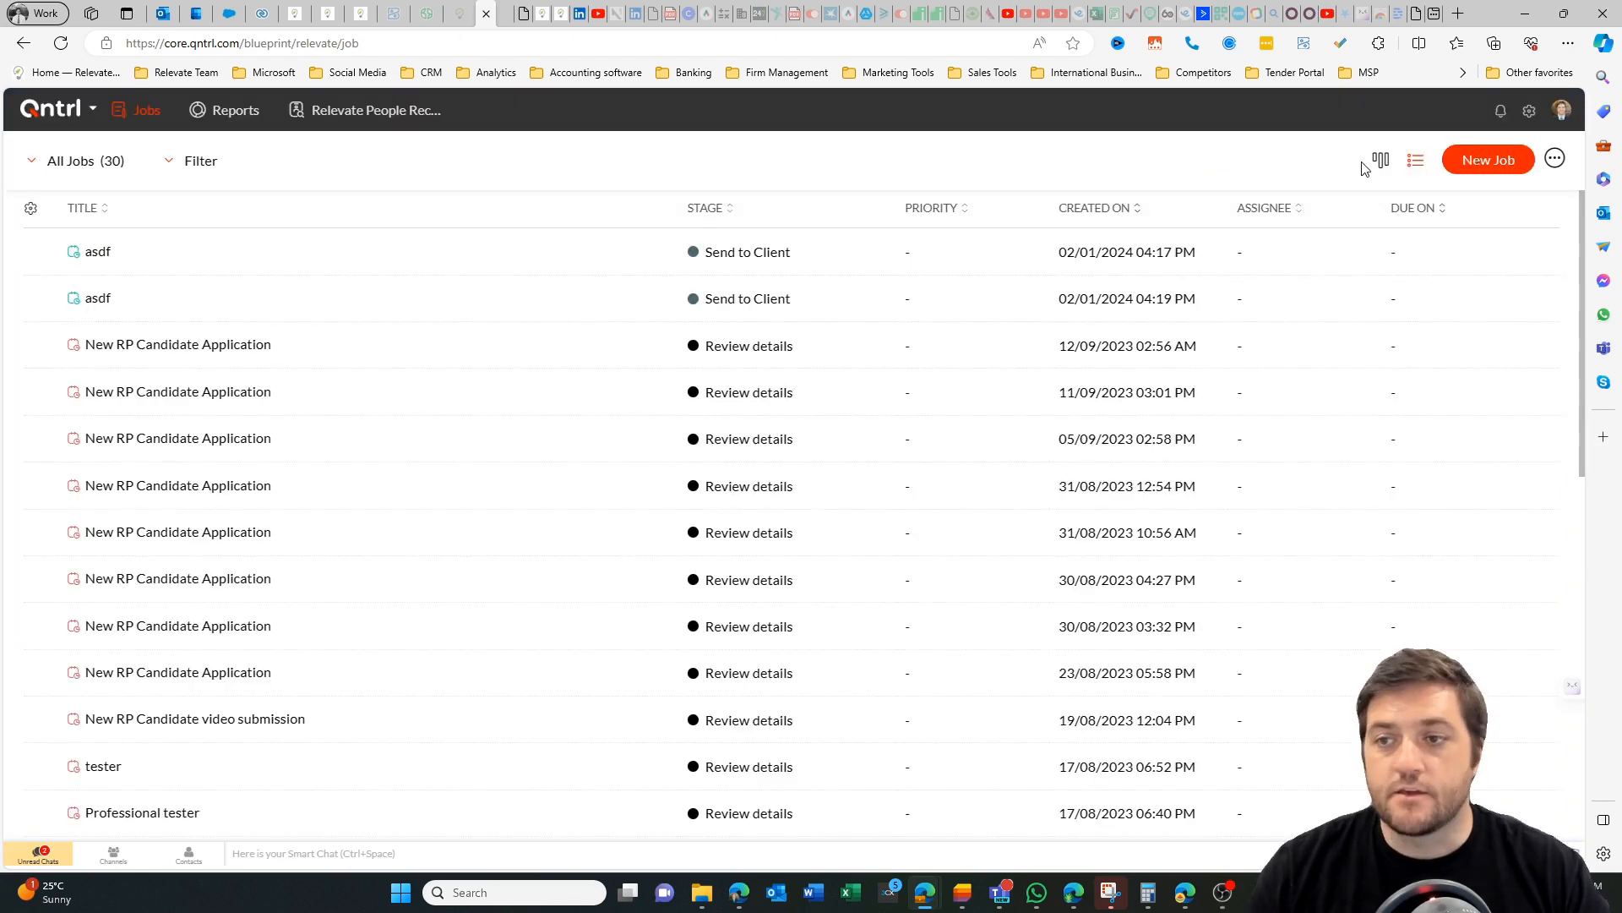
View the jobs as a stage board, check the filter fields and default job views, and return to the list view.
click(1381, 161)
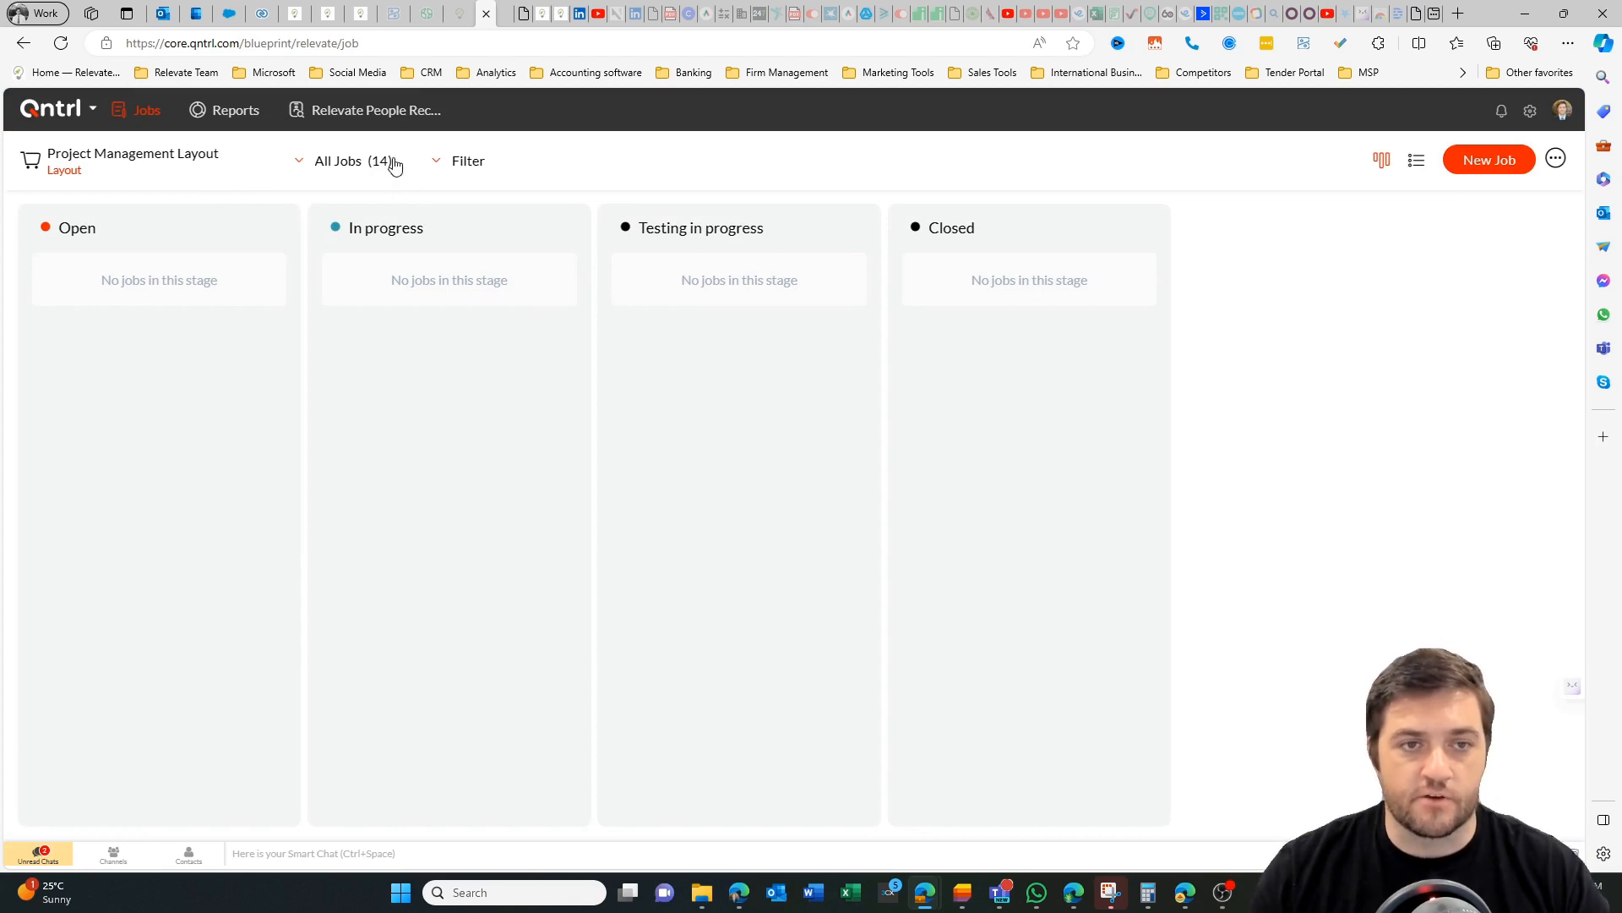
click(465, 162)
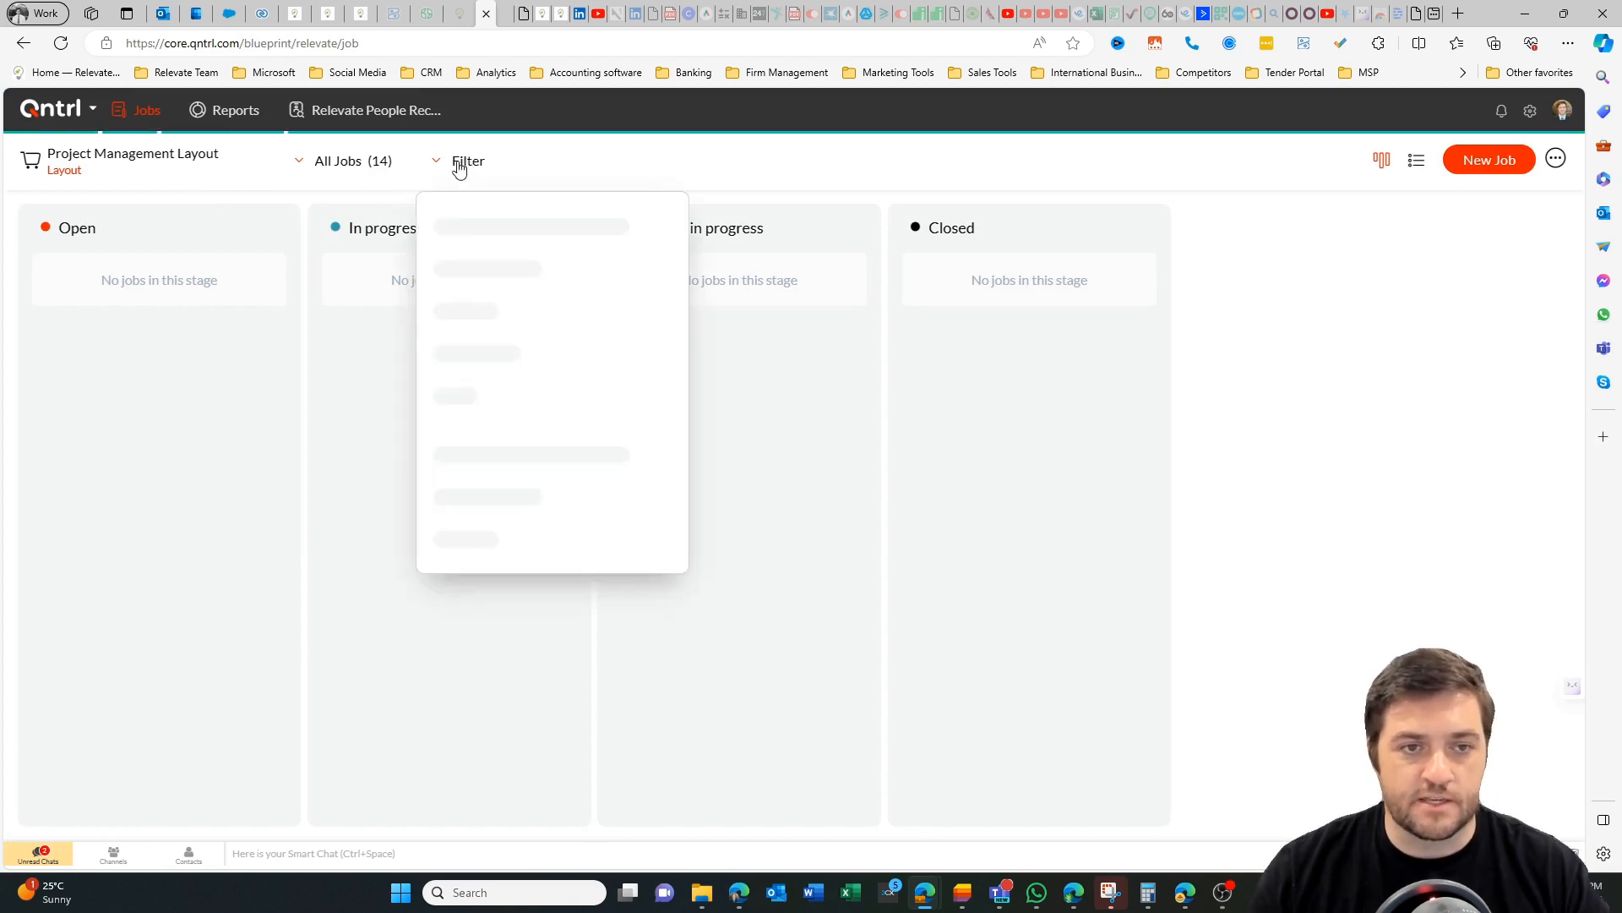
click(211, 188)
click(295, 167)
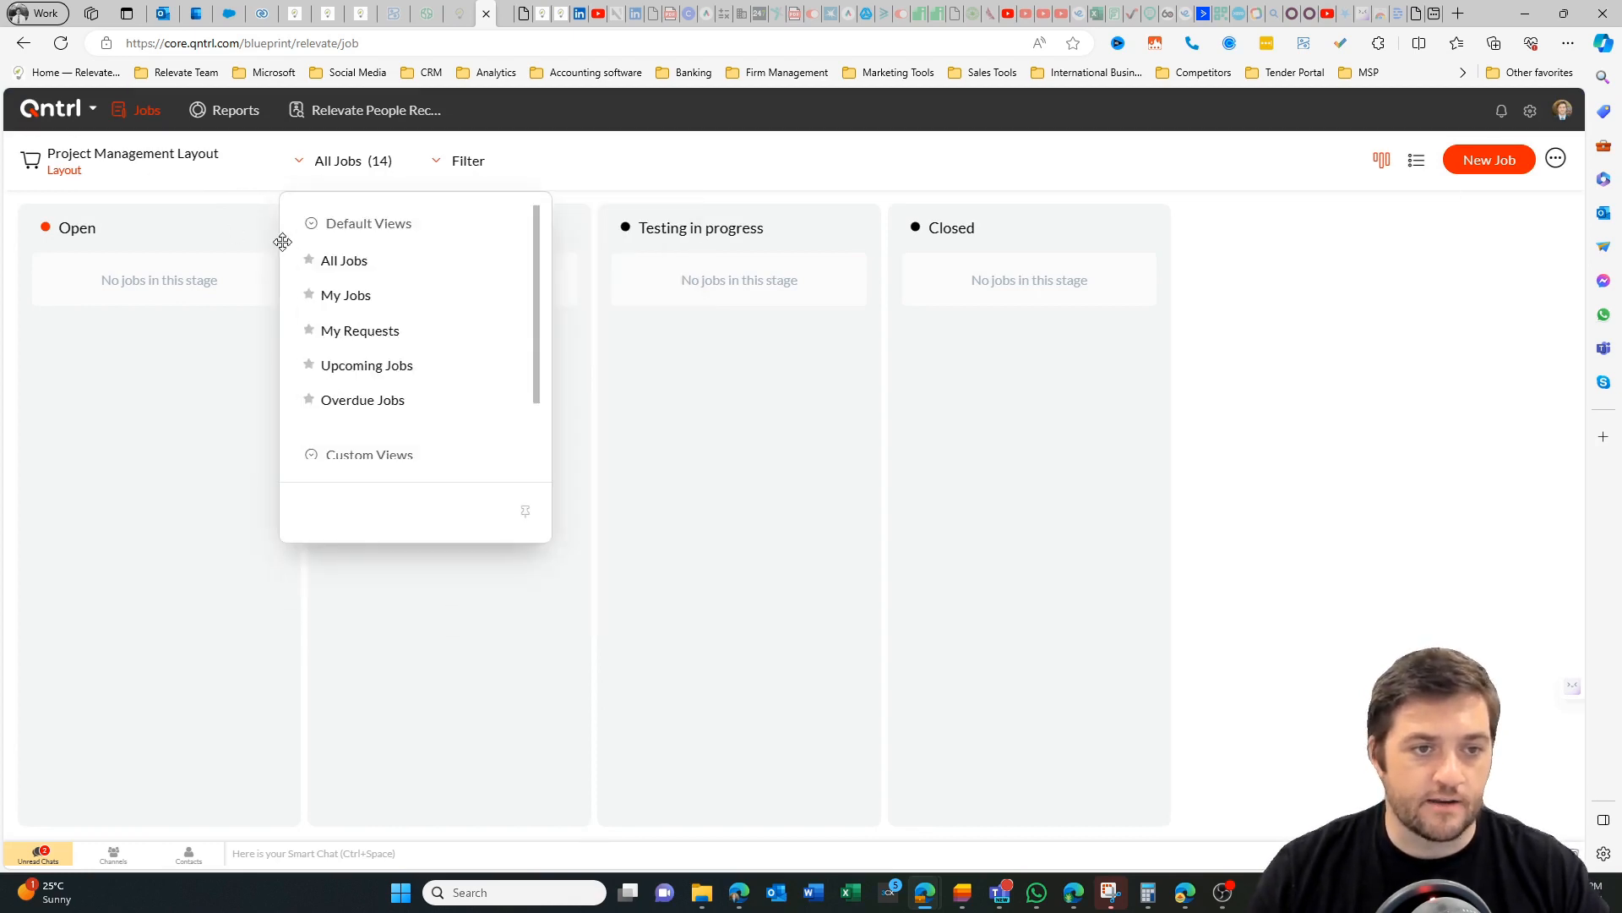
scroll(394, 297, down, 1)
scroll(406, 246, up, 1)
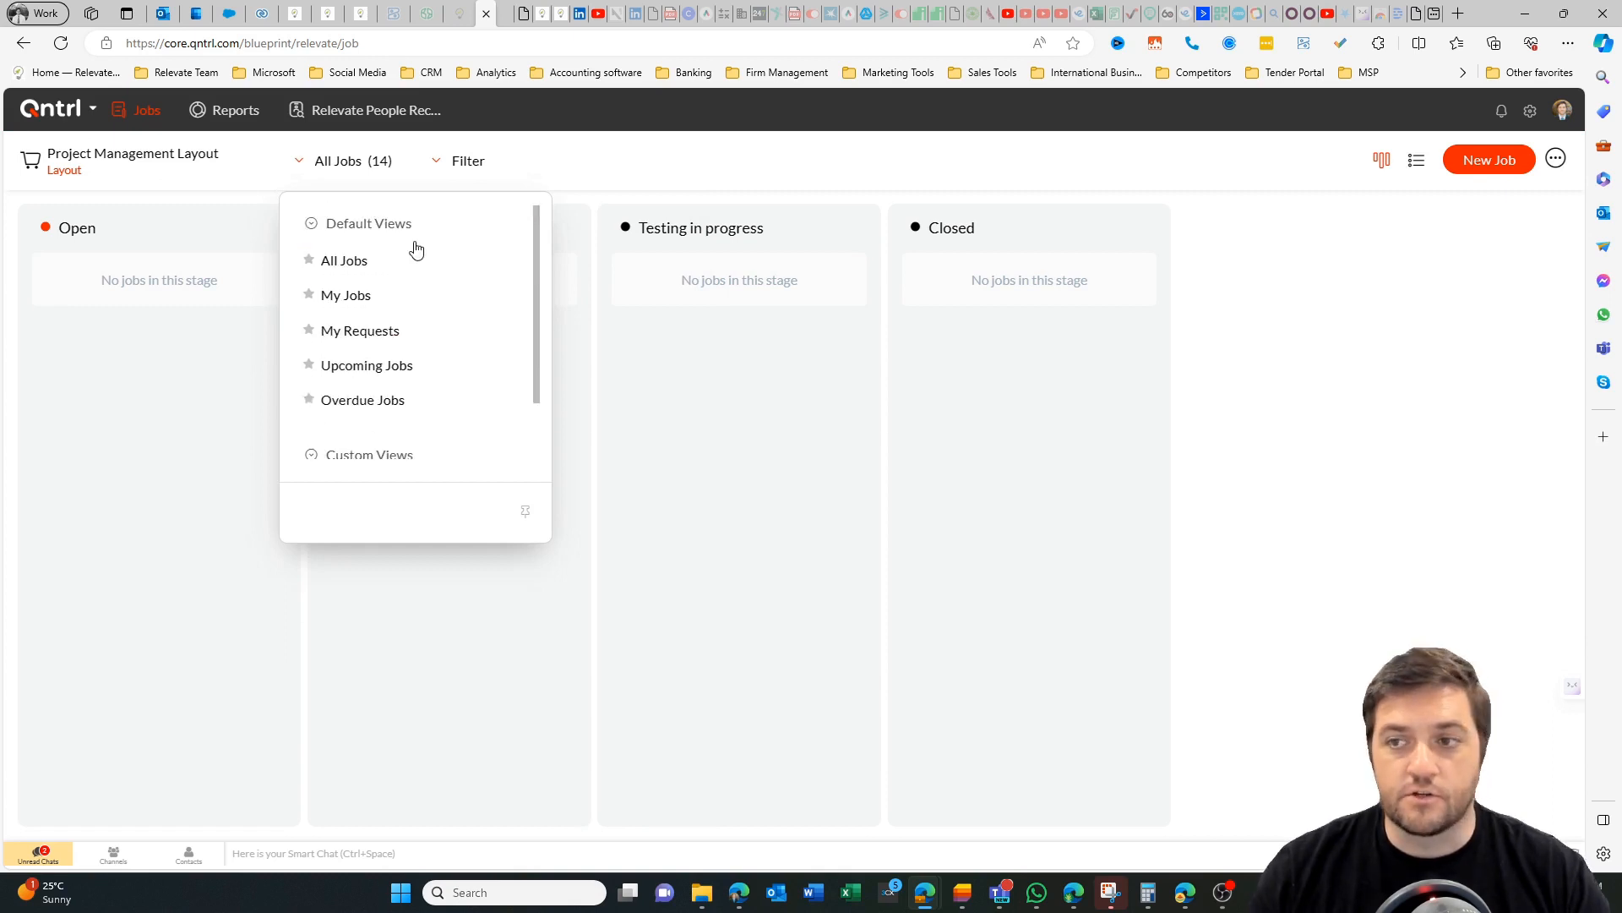
click(1414, 162)
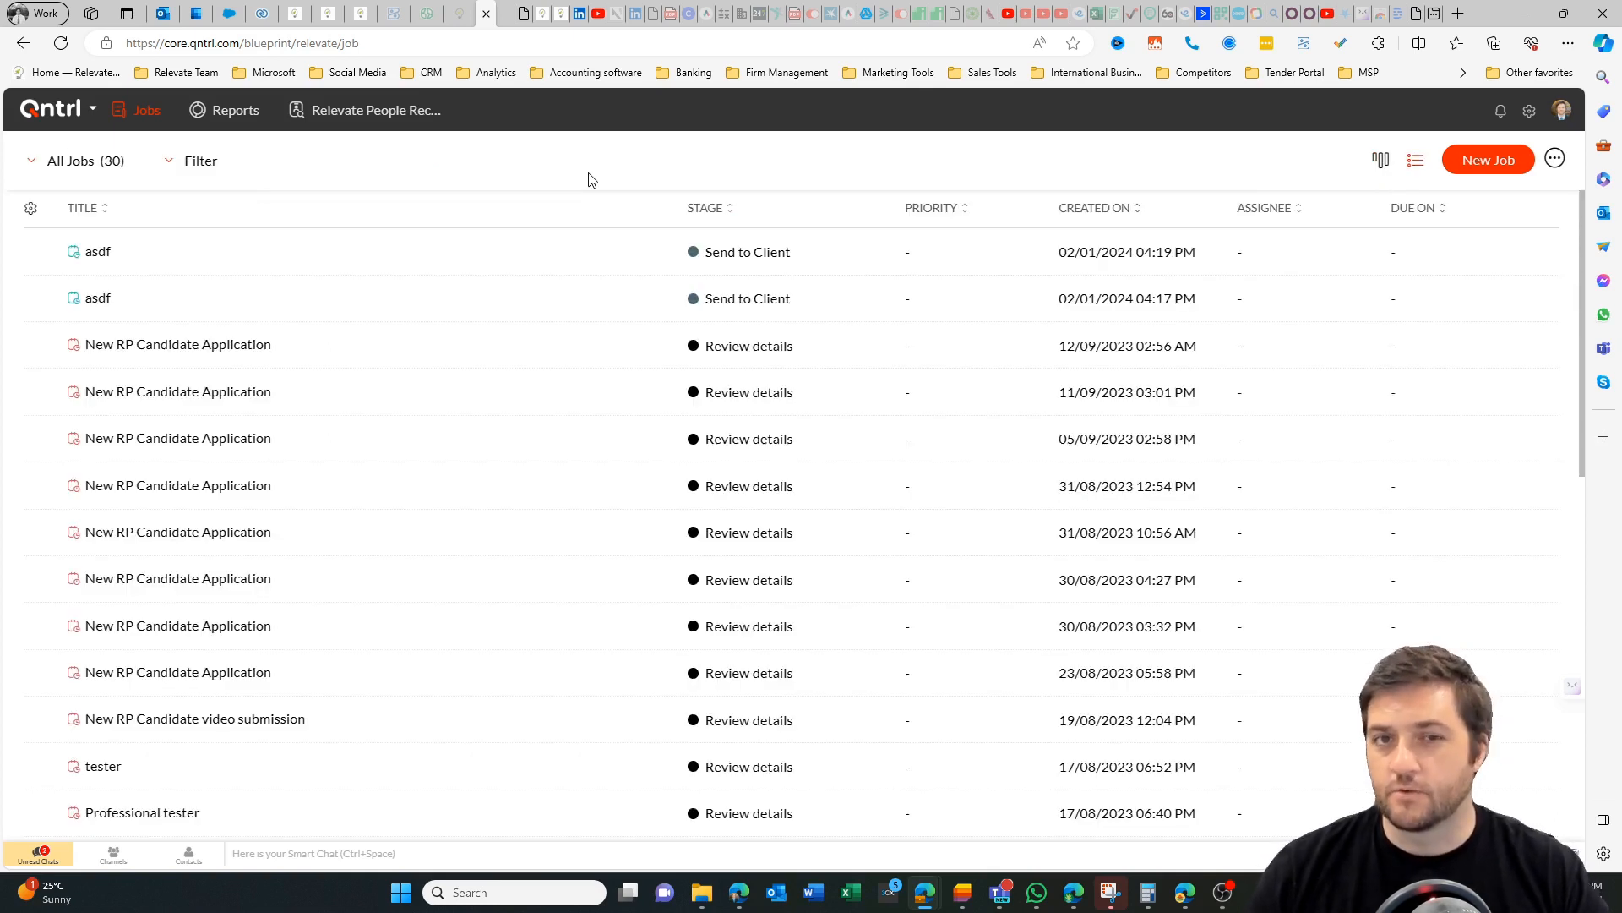
View the Blueprint Usage Report and the job list of the Relevate People Recruitment process.
click(226, 110)
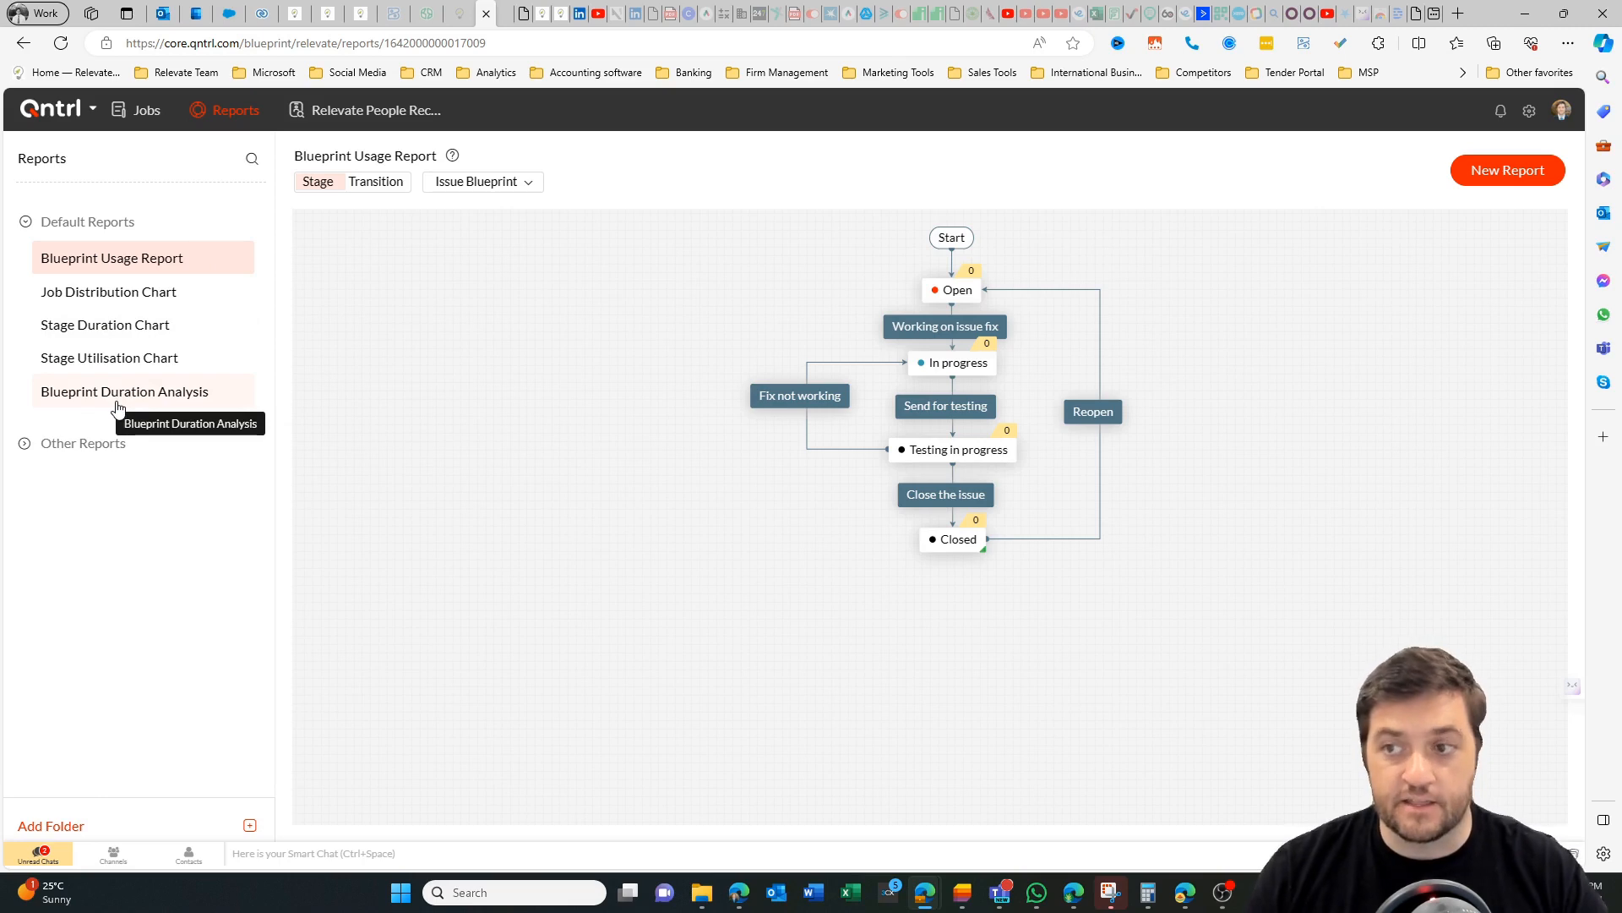
click(381, 117)
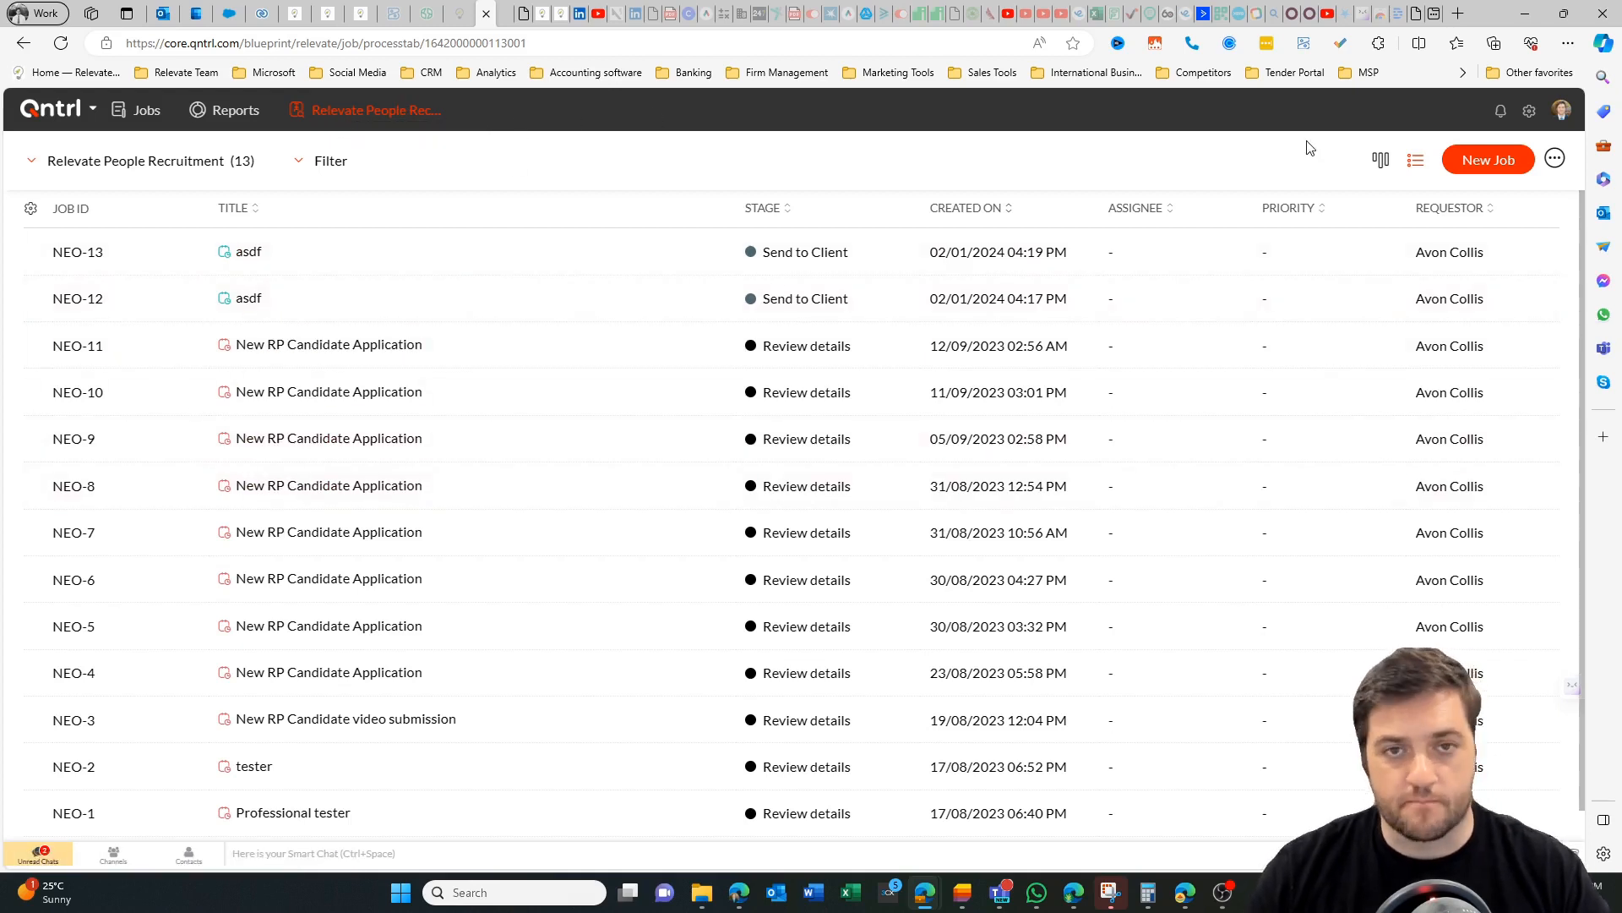
Open the Relevate People Recruitment orchestration from the automation settings and show its blueprint design.
click(1531, 115)
click(1500, 240)
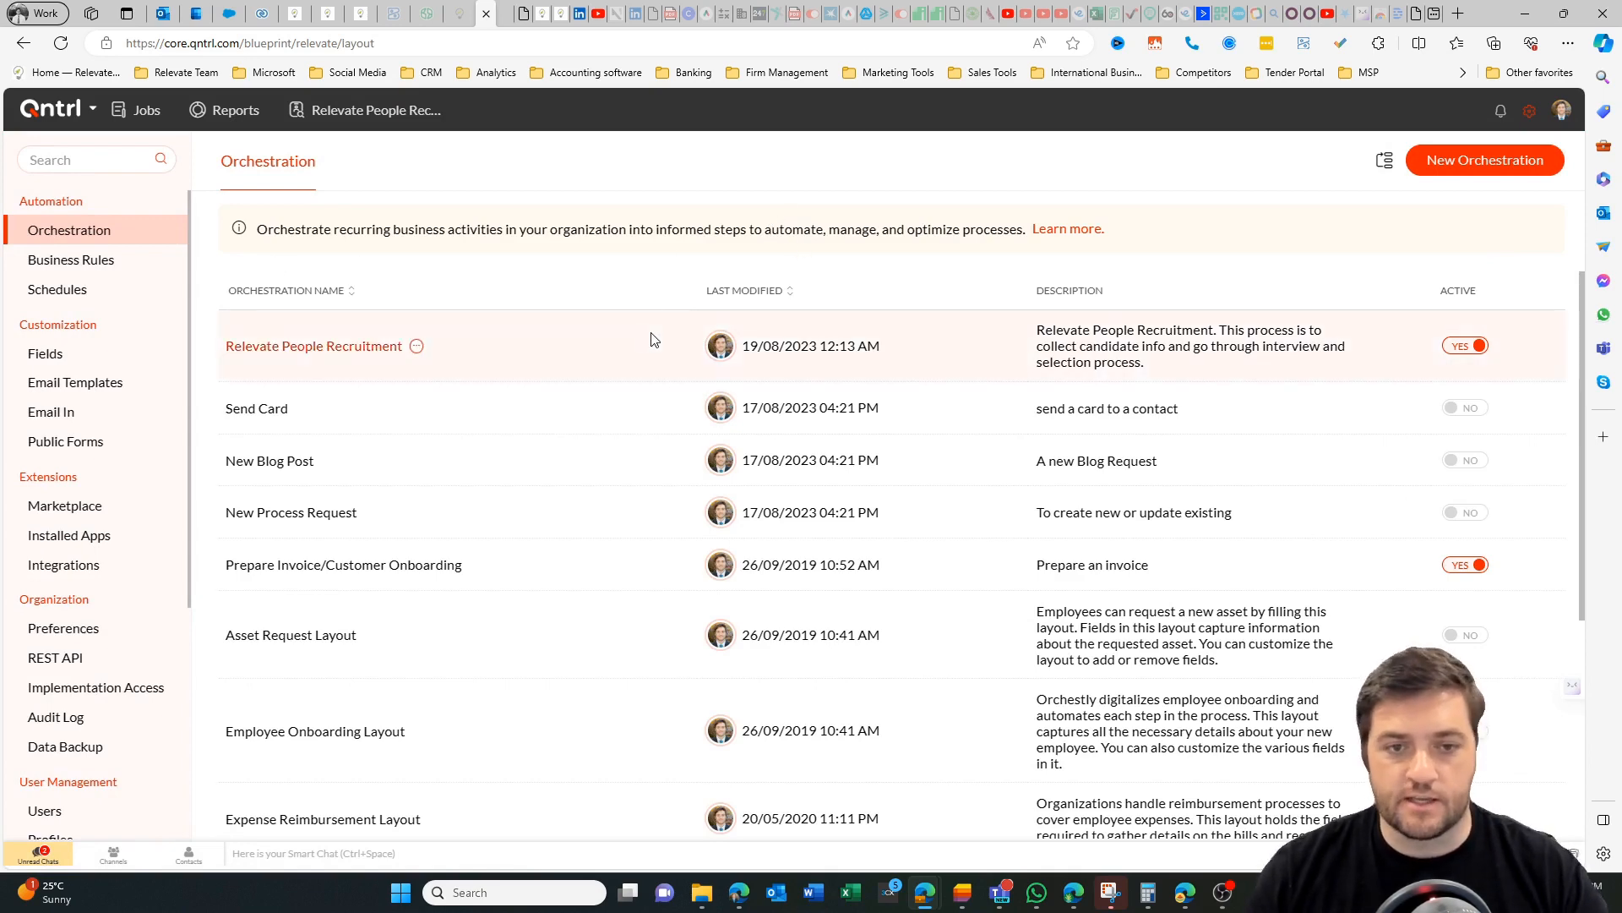
click(251, 346)
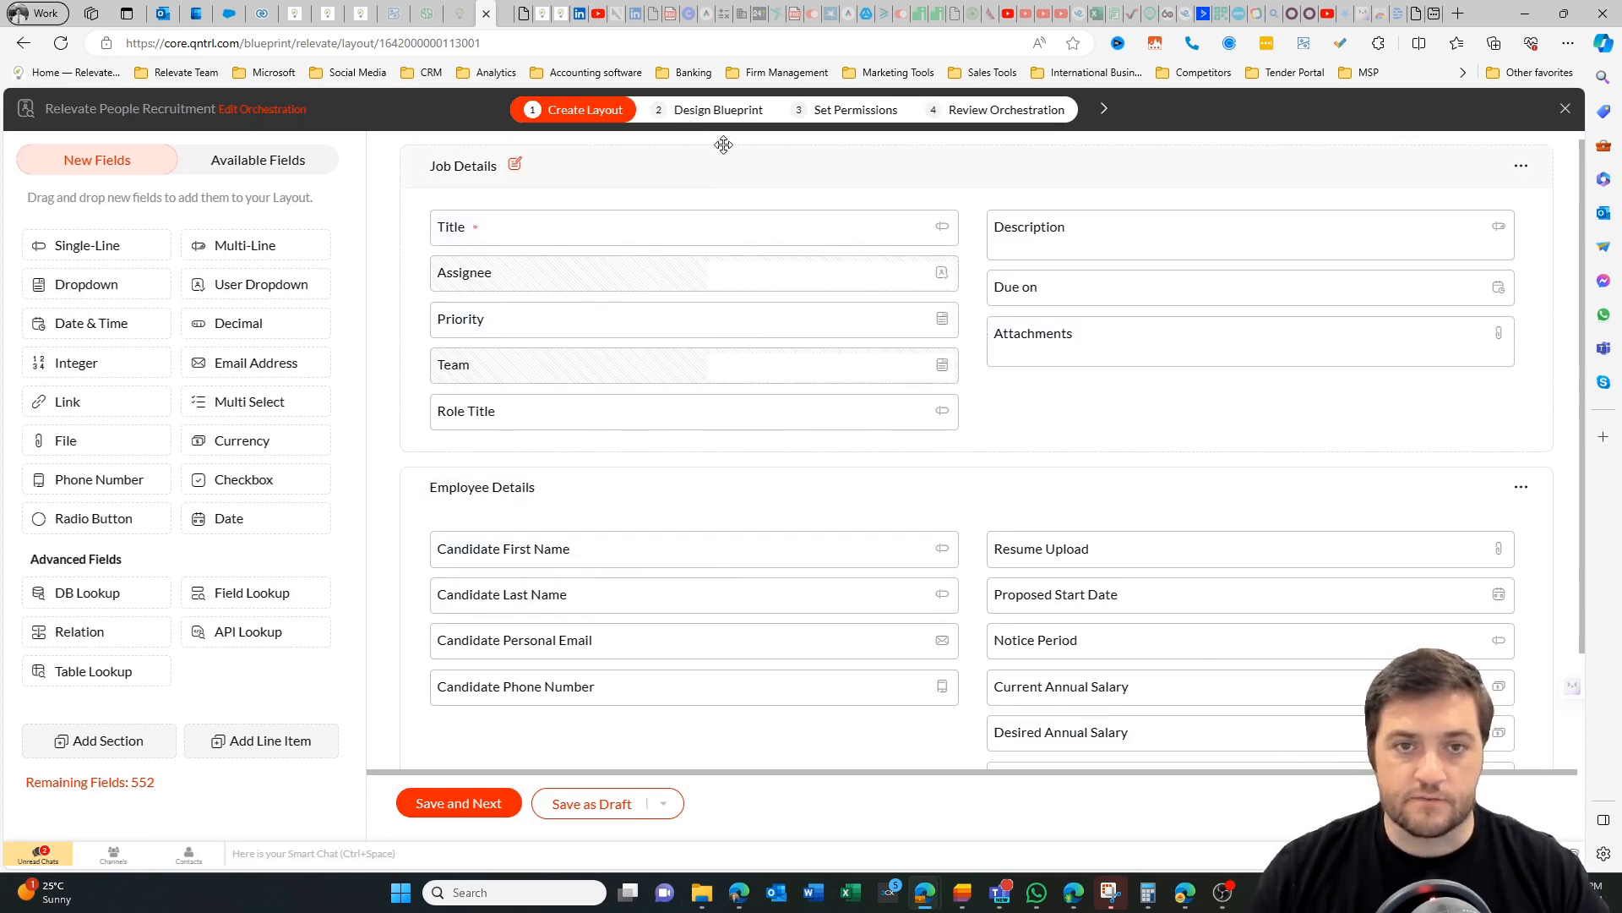
click(723, 113)
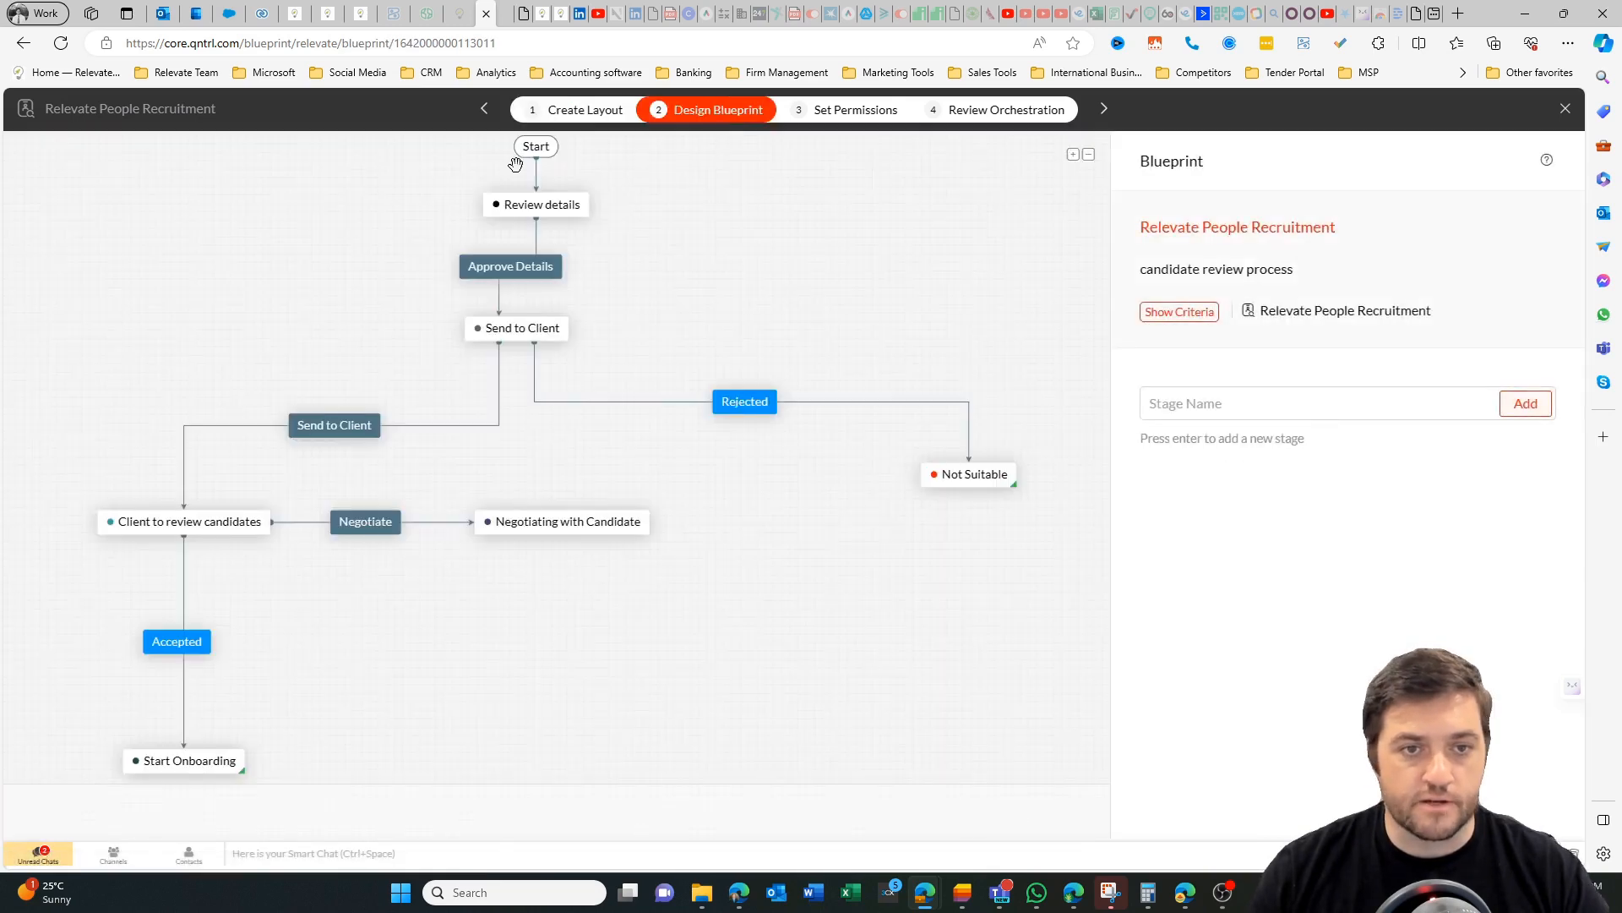
click(749, 413)
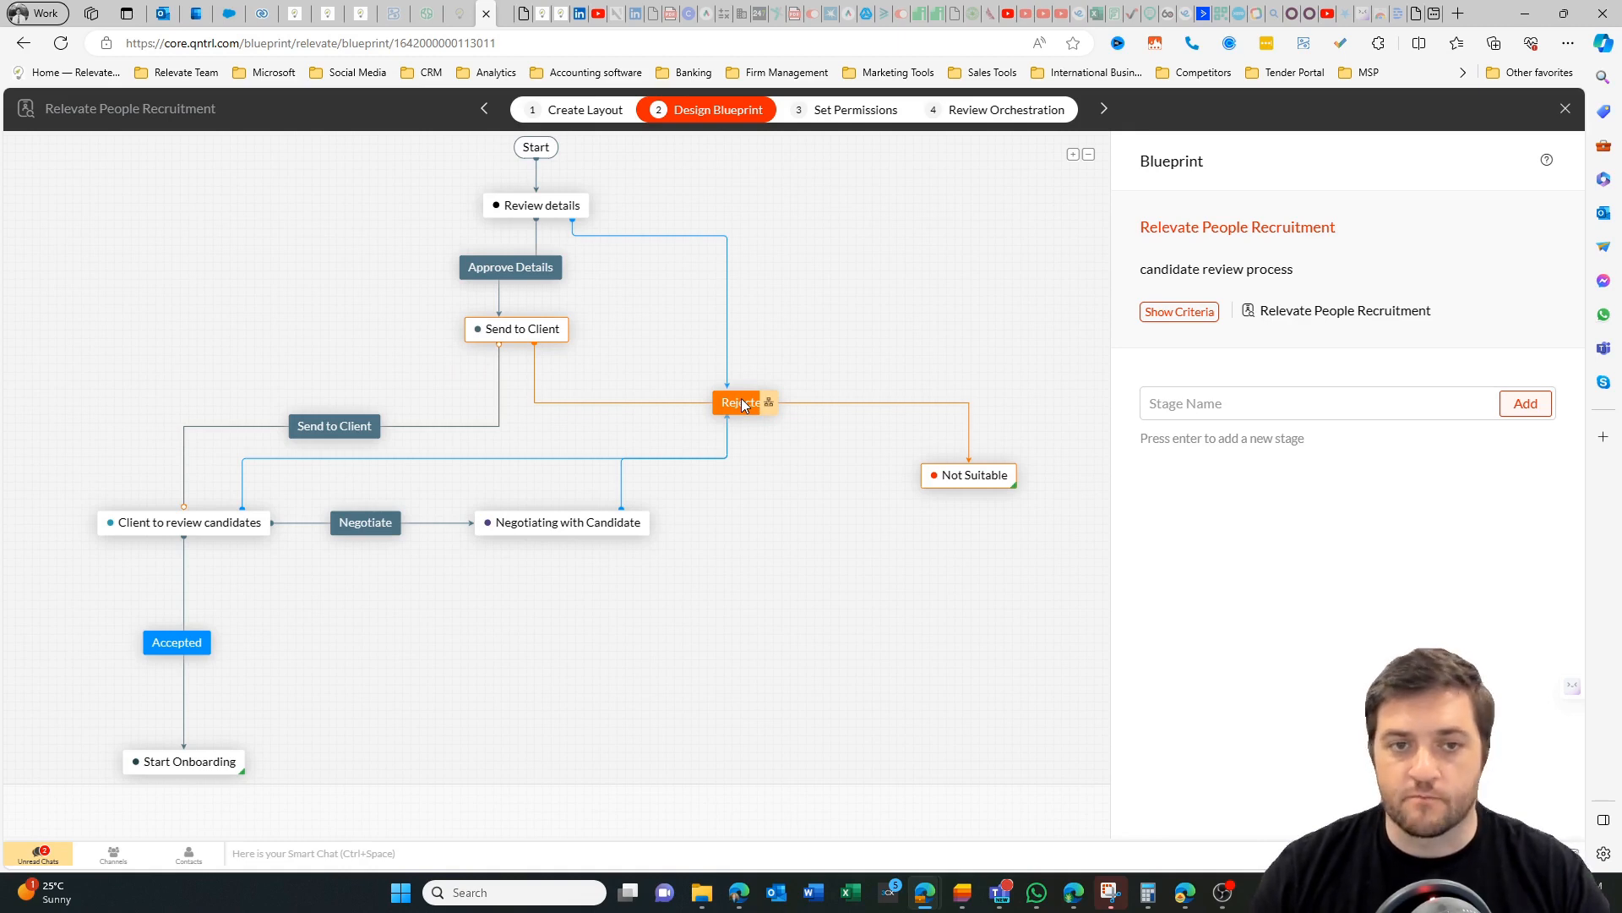
Open the Approve Details transition and check the options for who can perform it.
click(524, 270)
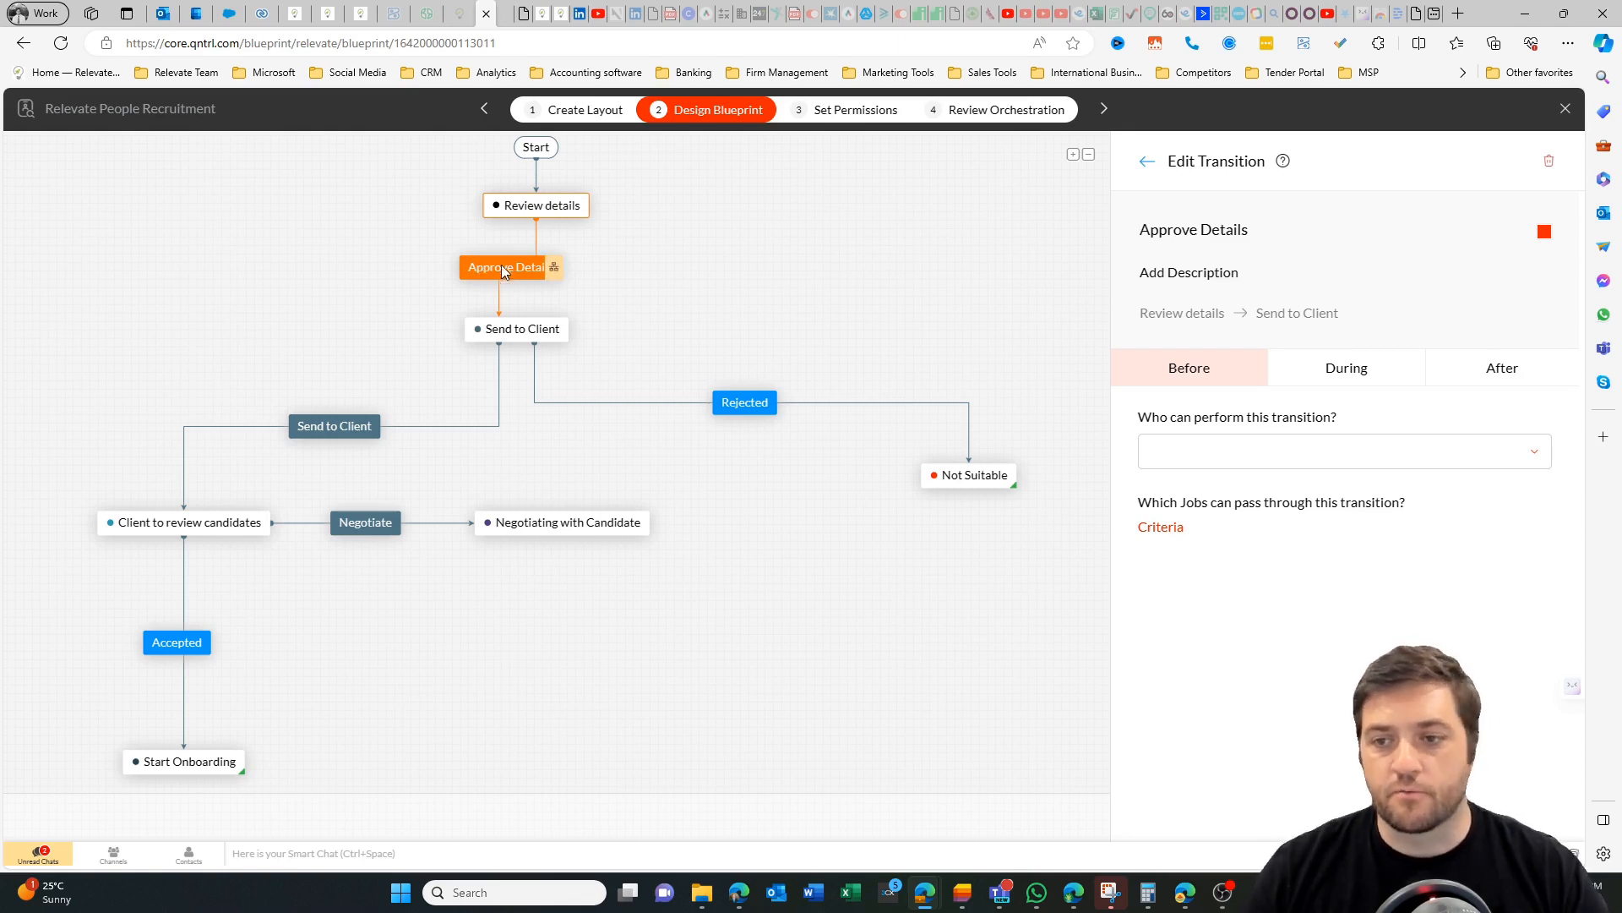
click(1284, 460)
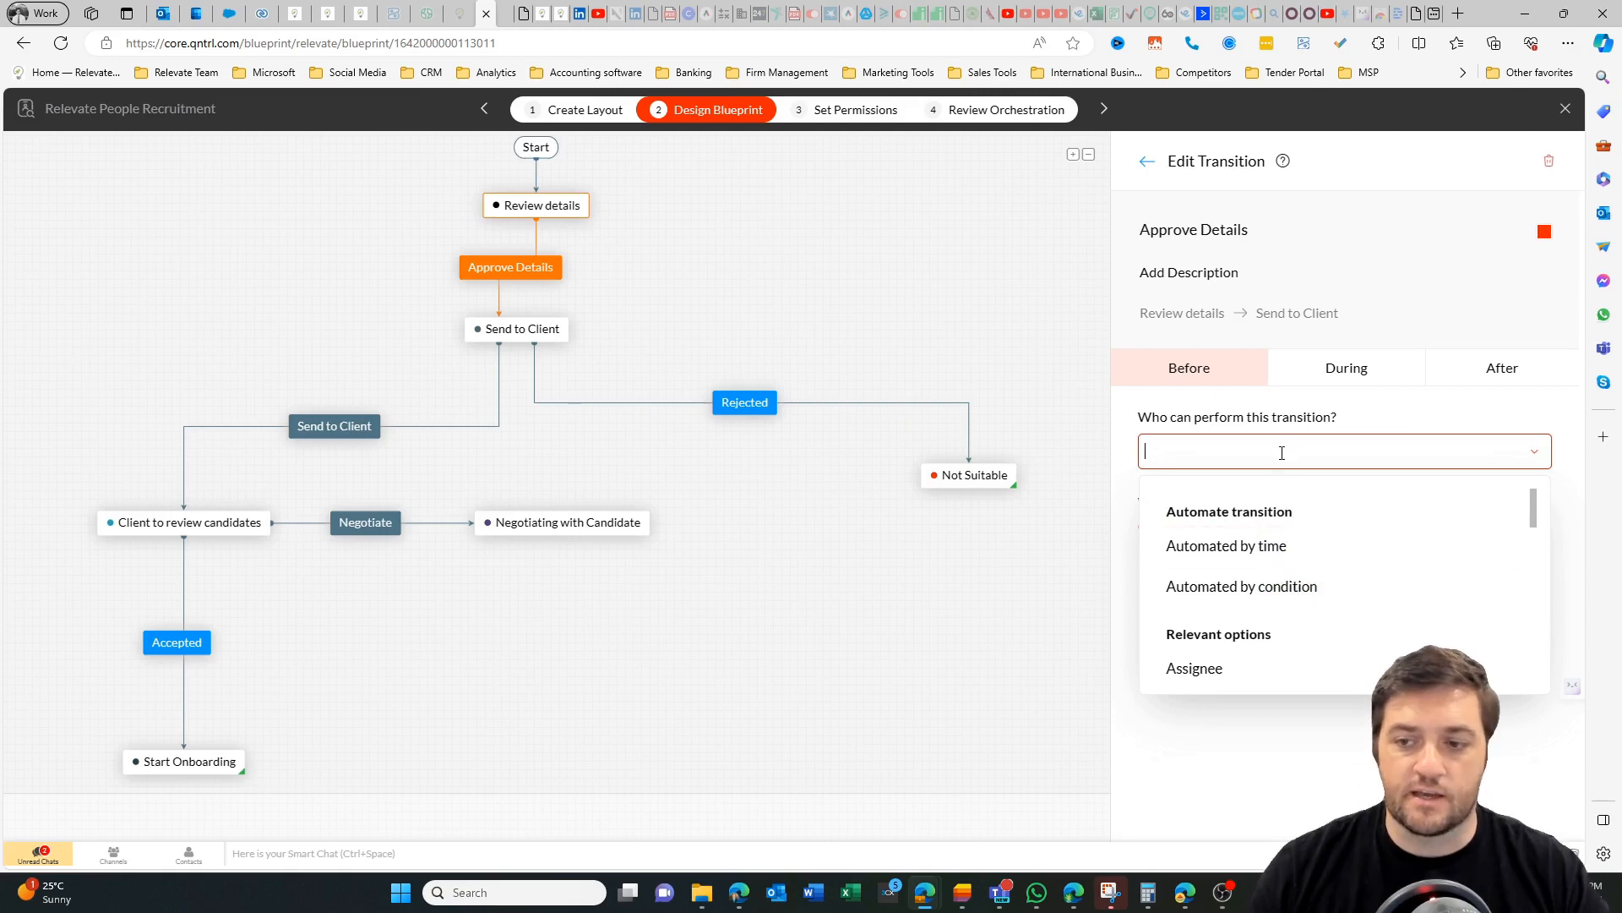
click(1282, 453)
Add the Title field to those updated during the Approve Details transition, and show the actions that run after it.
click(1326, 378)
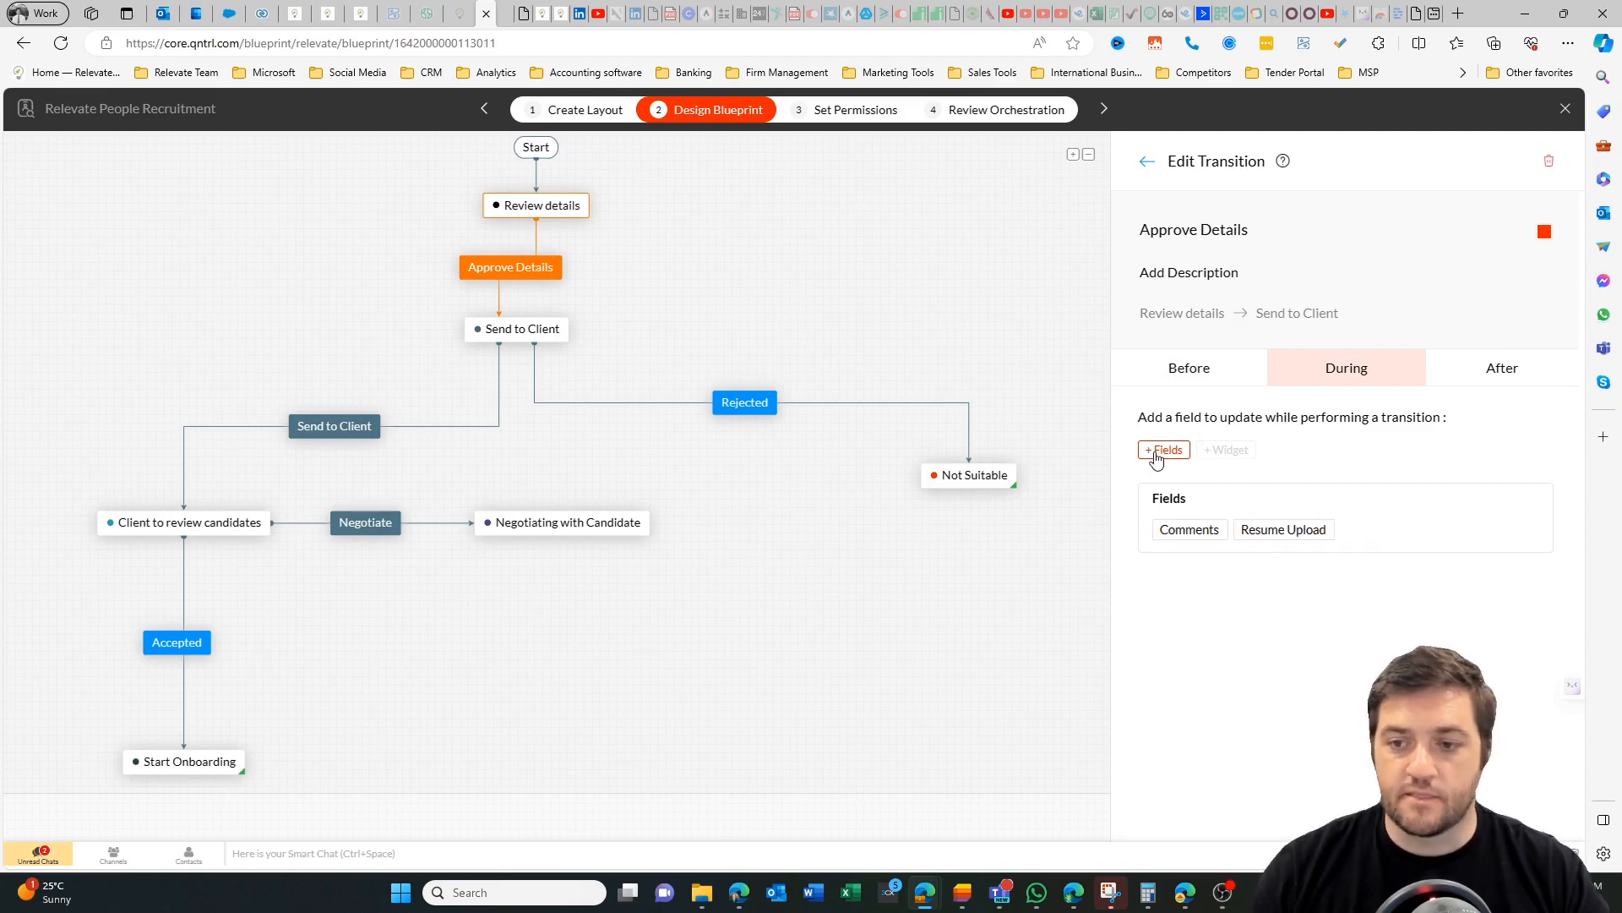
click(1157, 456)
click(1220, 531)
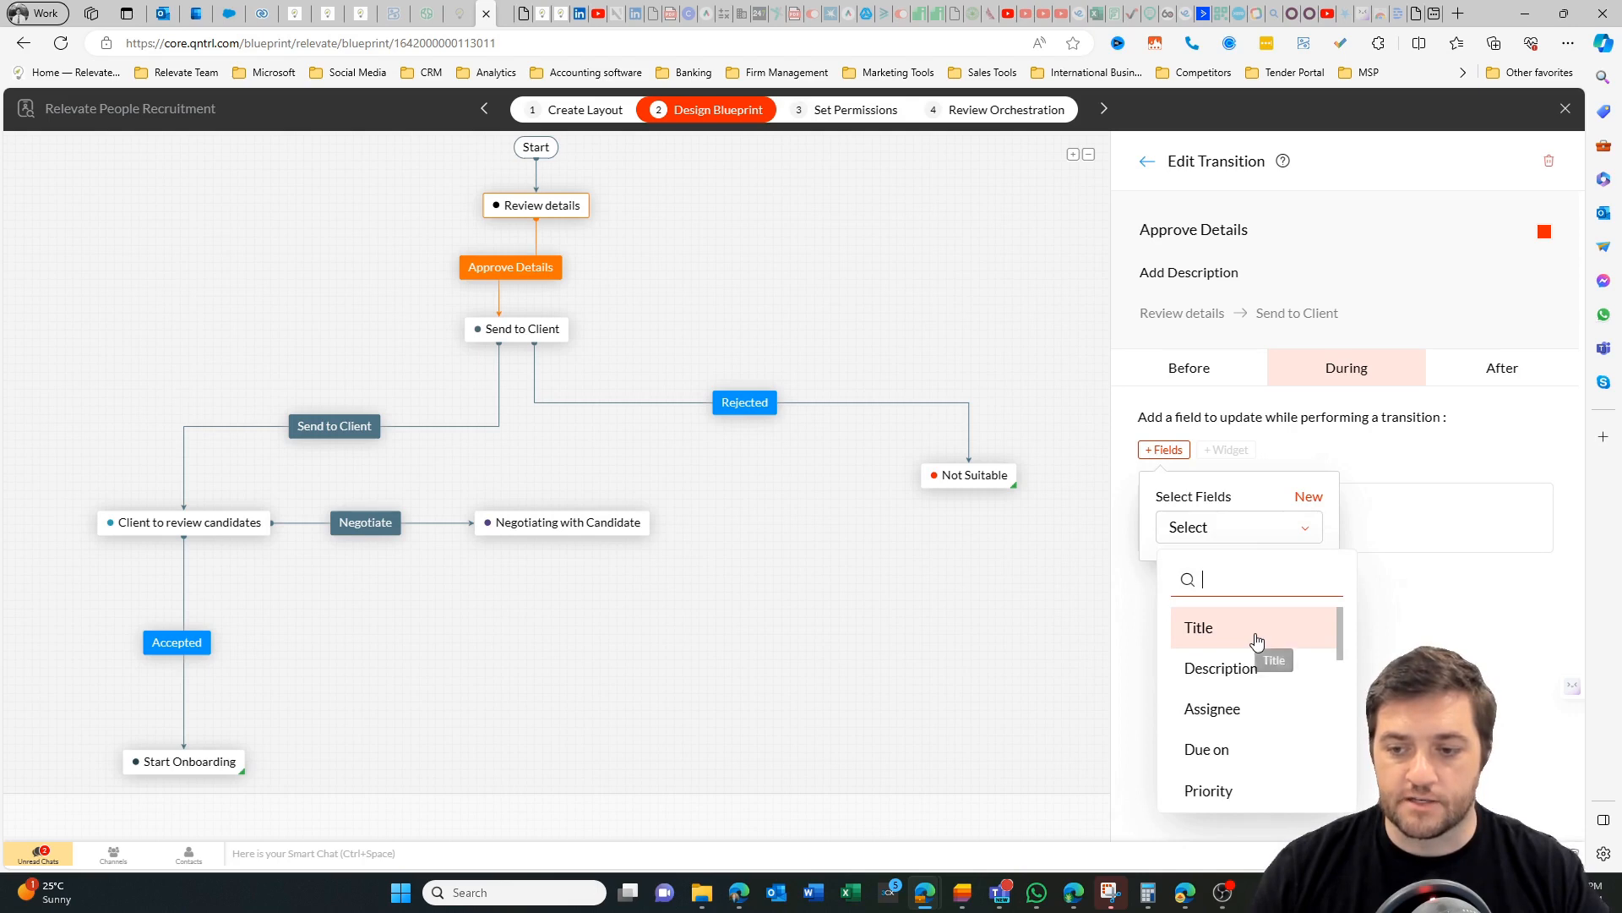
click(1256, 641)
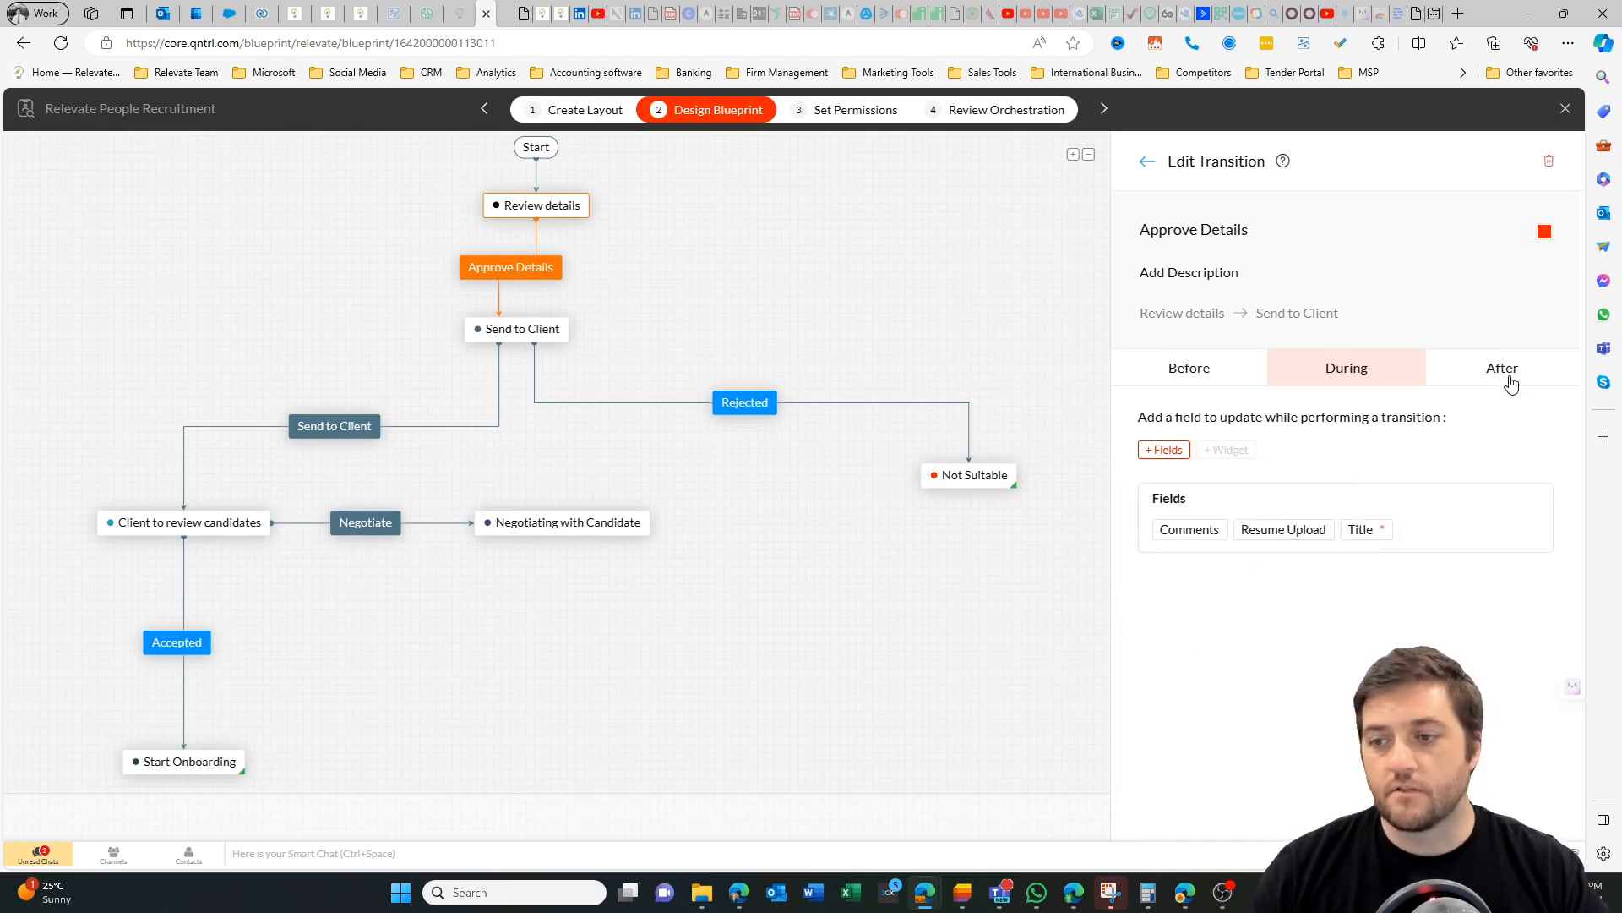
click(1511, 384)
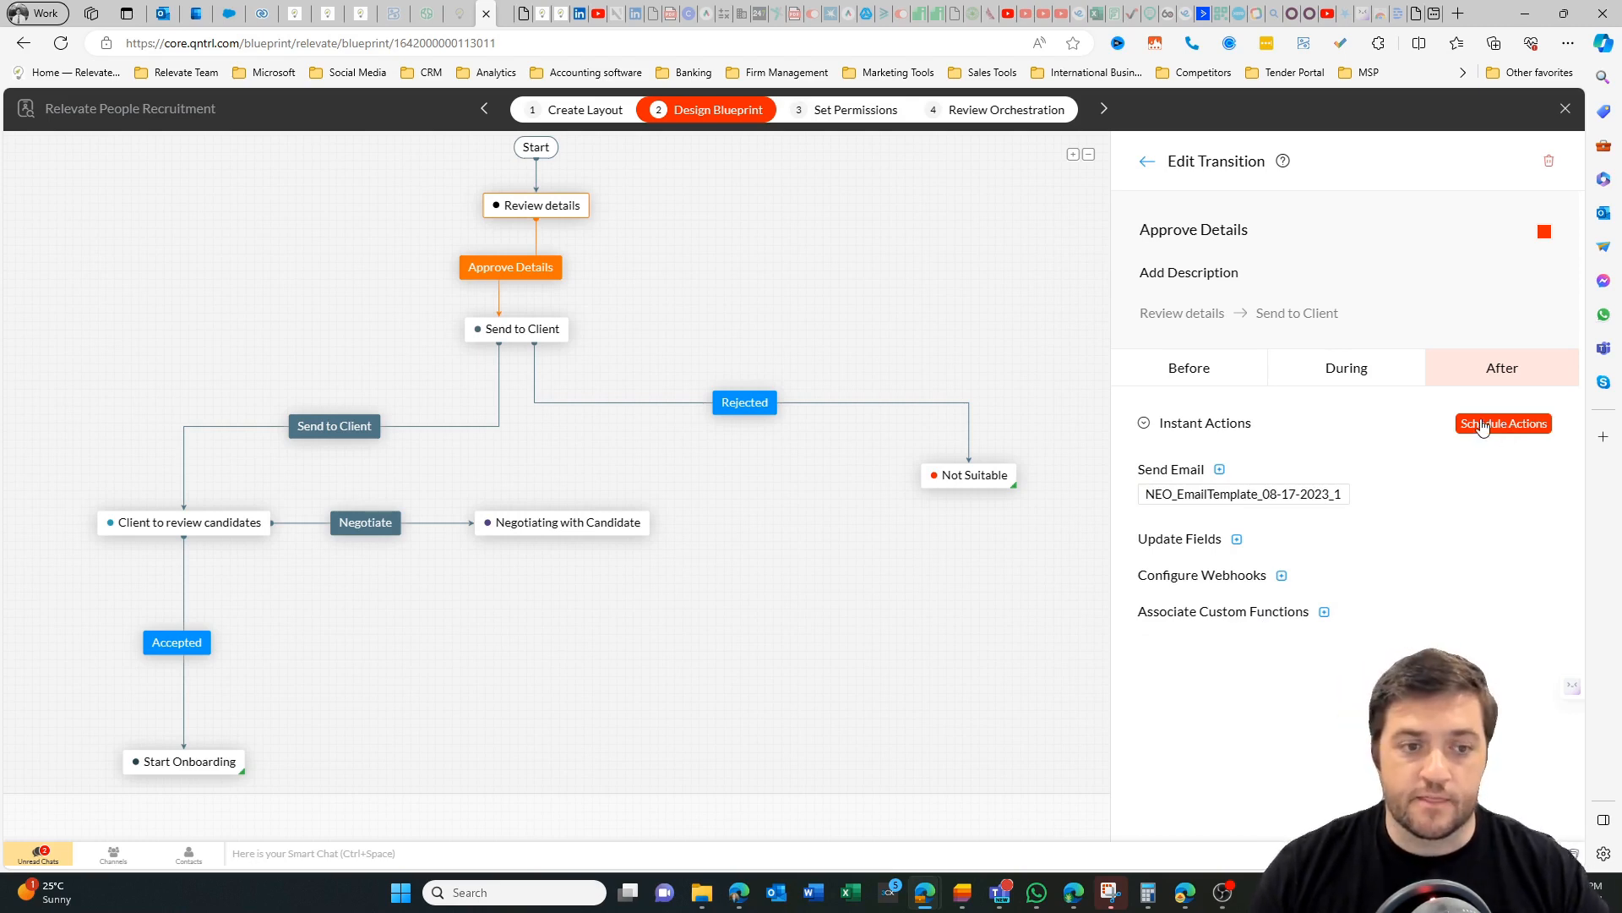
Show the permission settings of the Relevate People Recruitment orchestration and publish its saved changes.
mouse_move(535, 322)
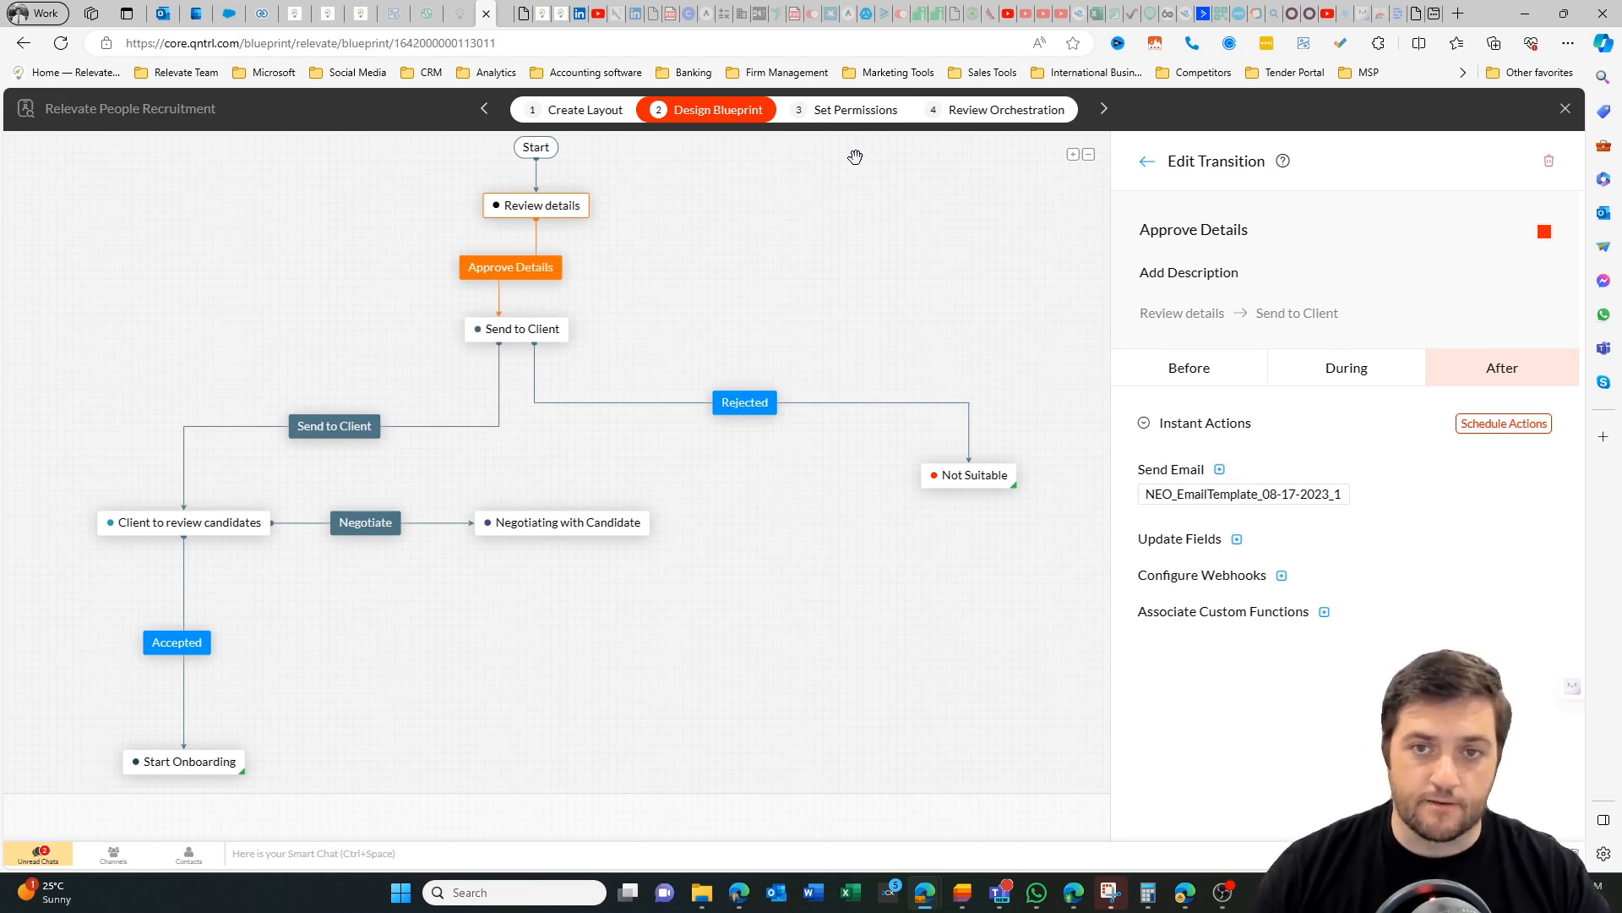
click(855, 109)
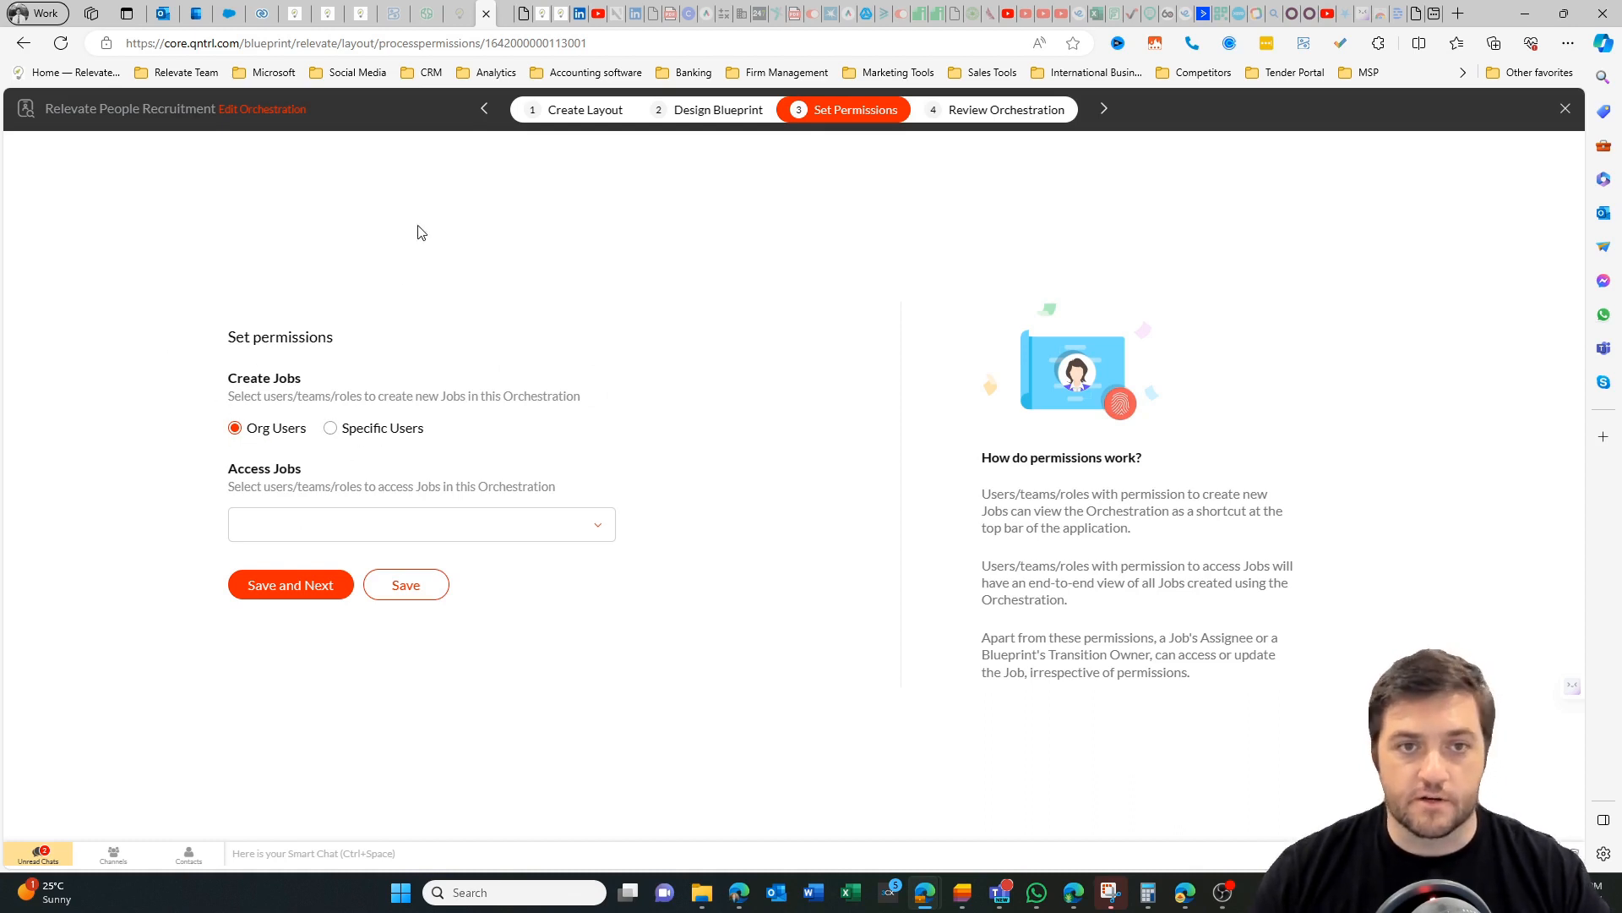
click(972, 111)
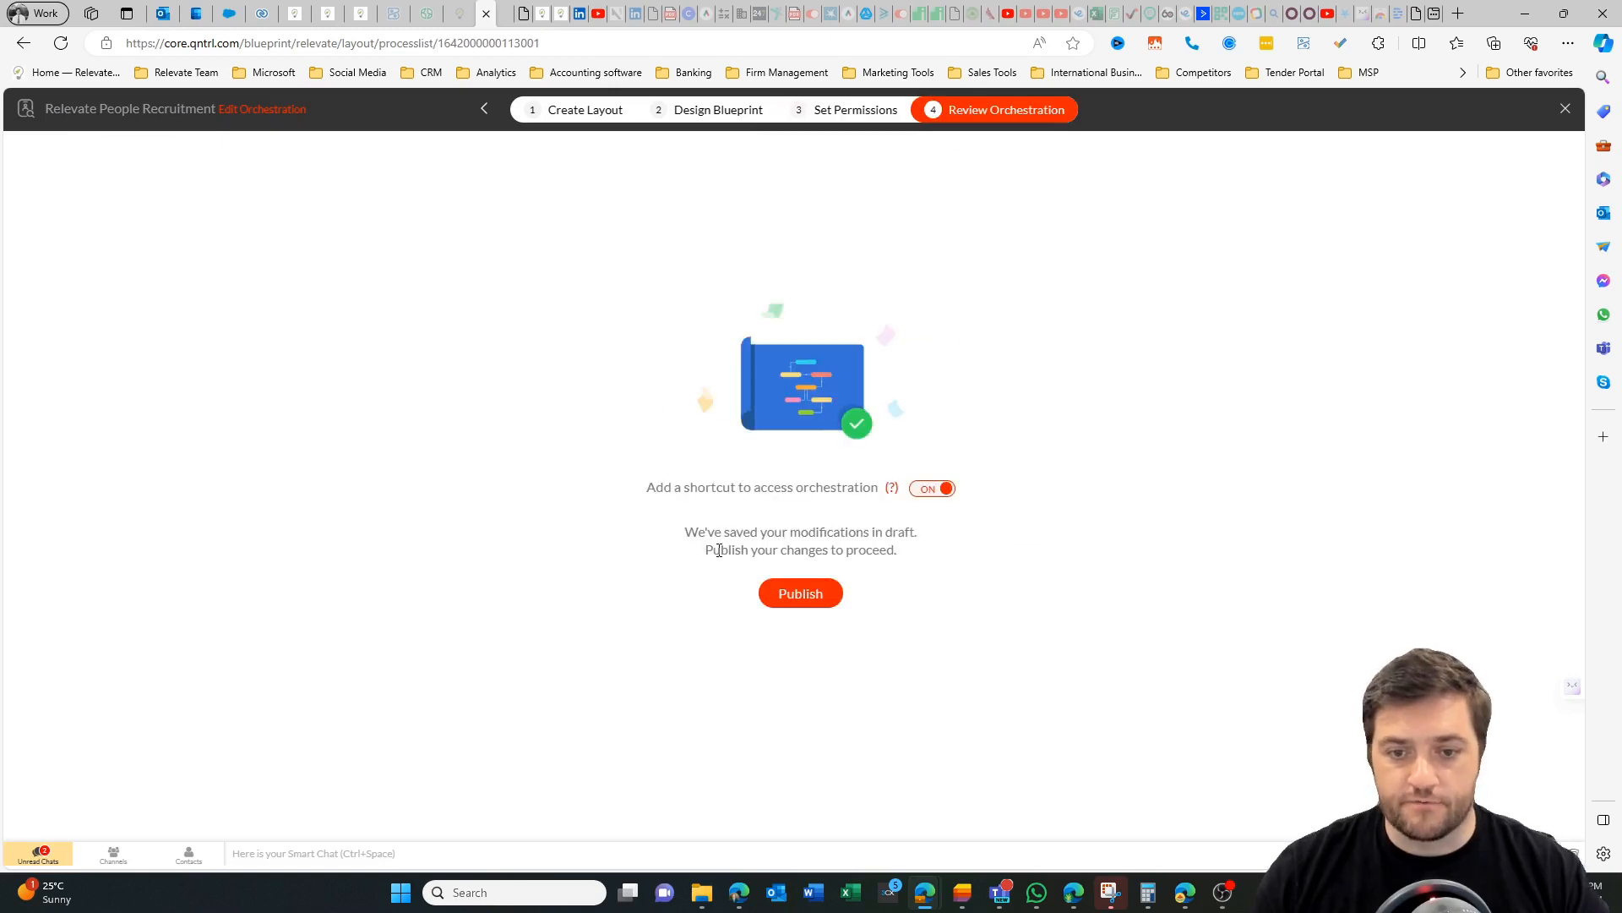
click(827, 587)
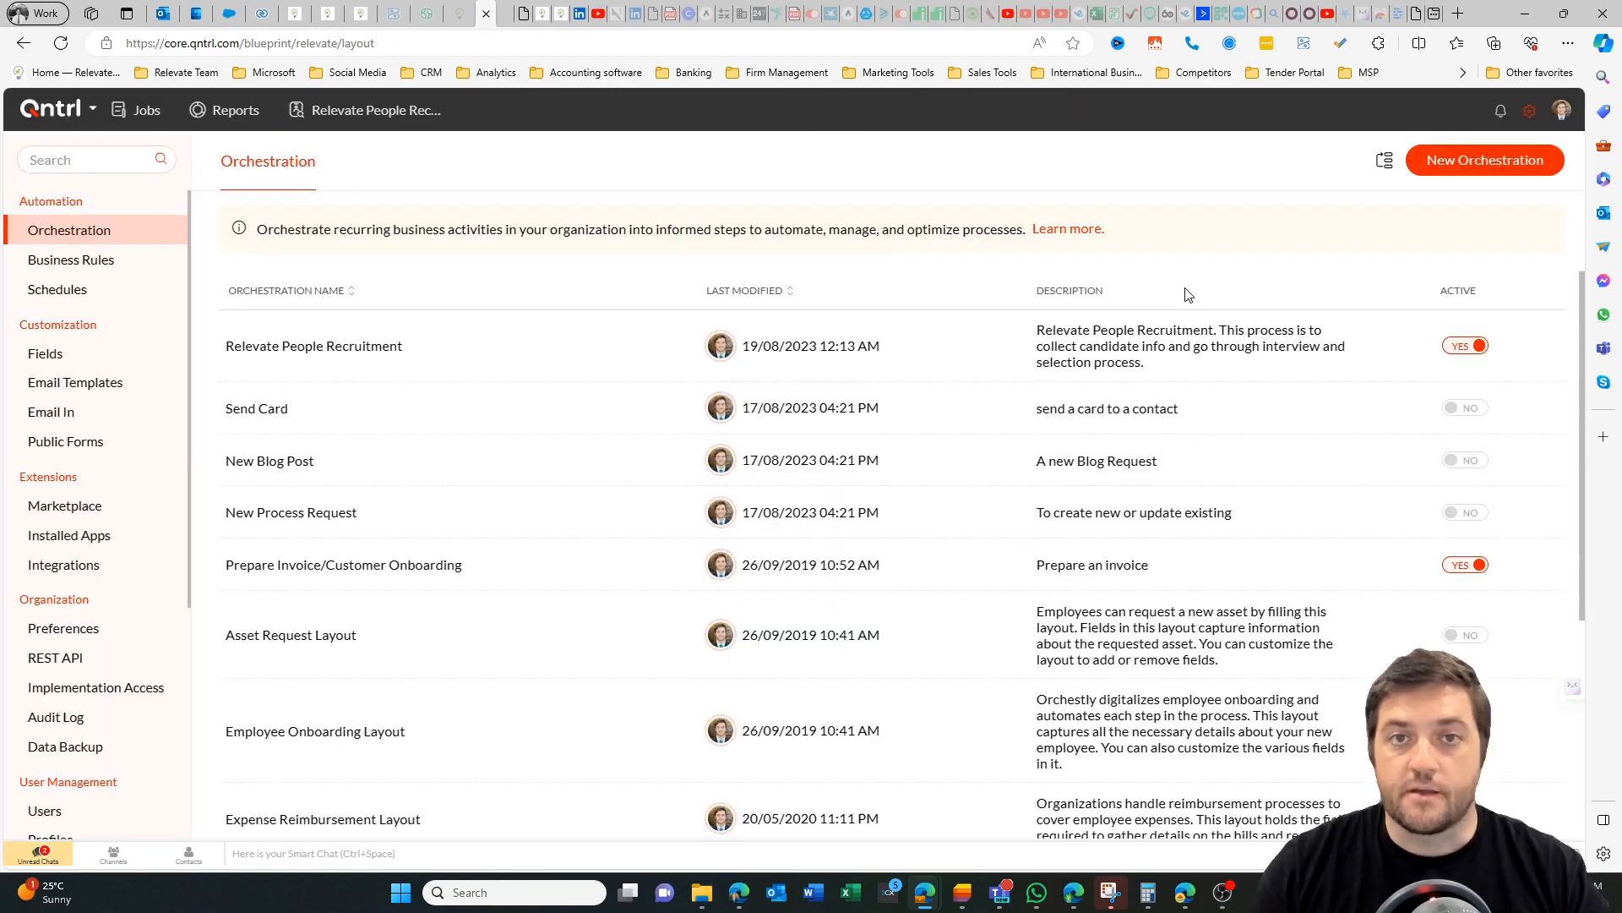
Open the Relevate People Instructions business rule and examine its execution triggers, criteria, and instant and scheduled actions.
click(101, 258)
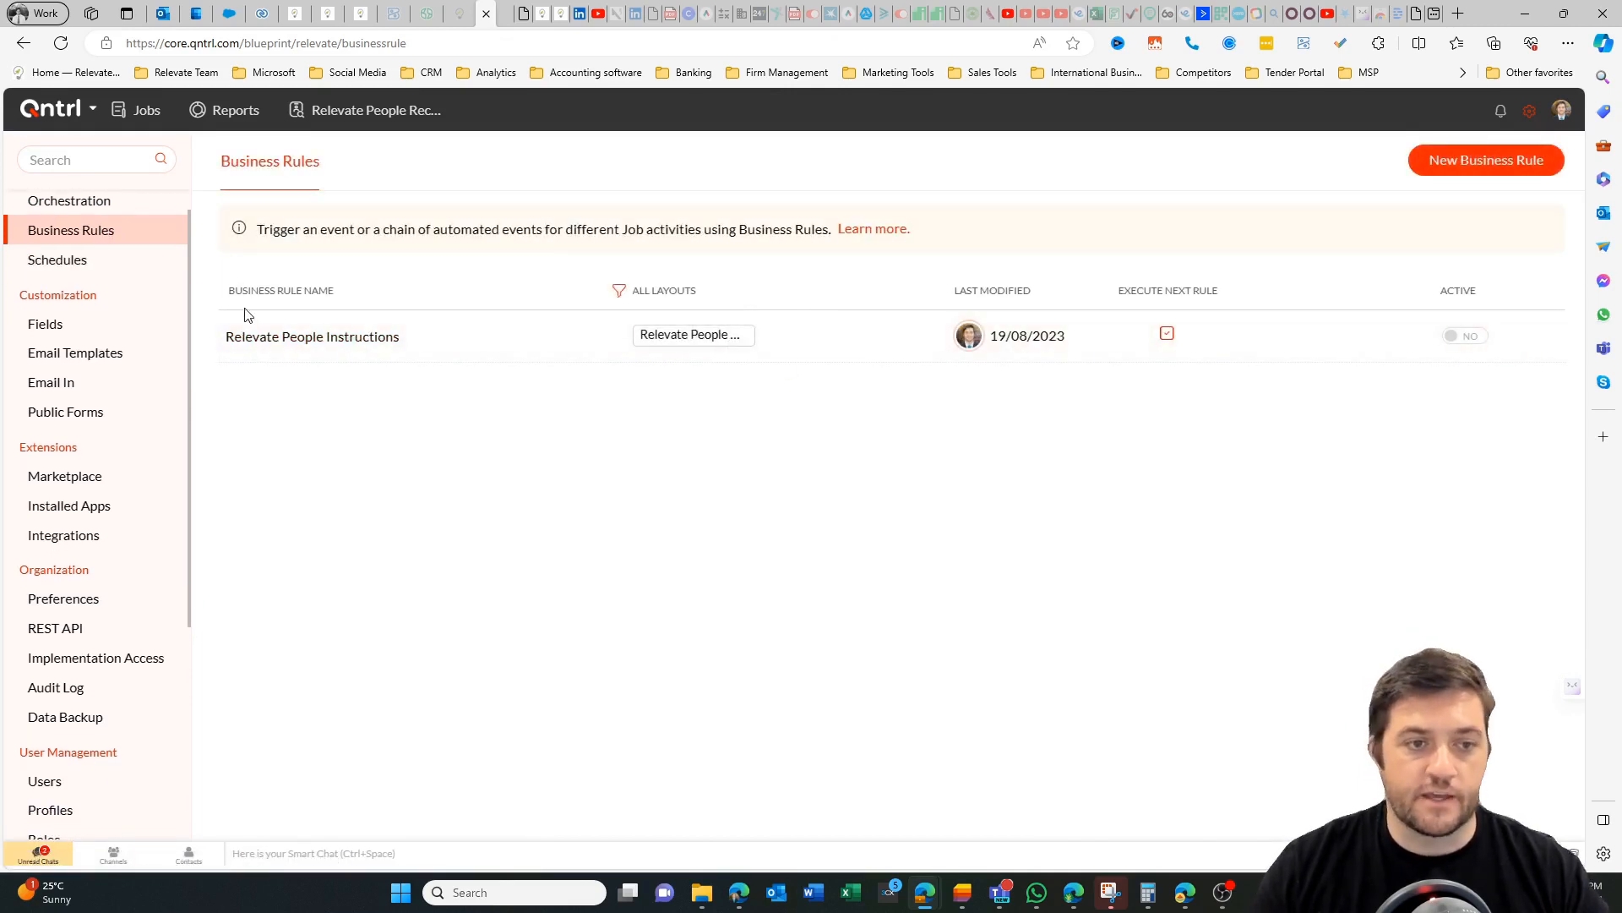
click(249, 335)
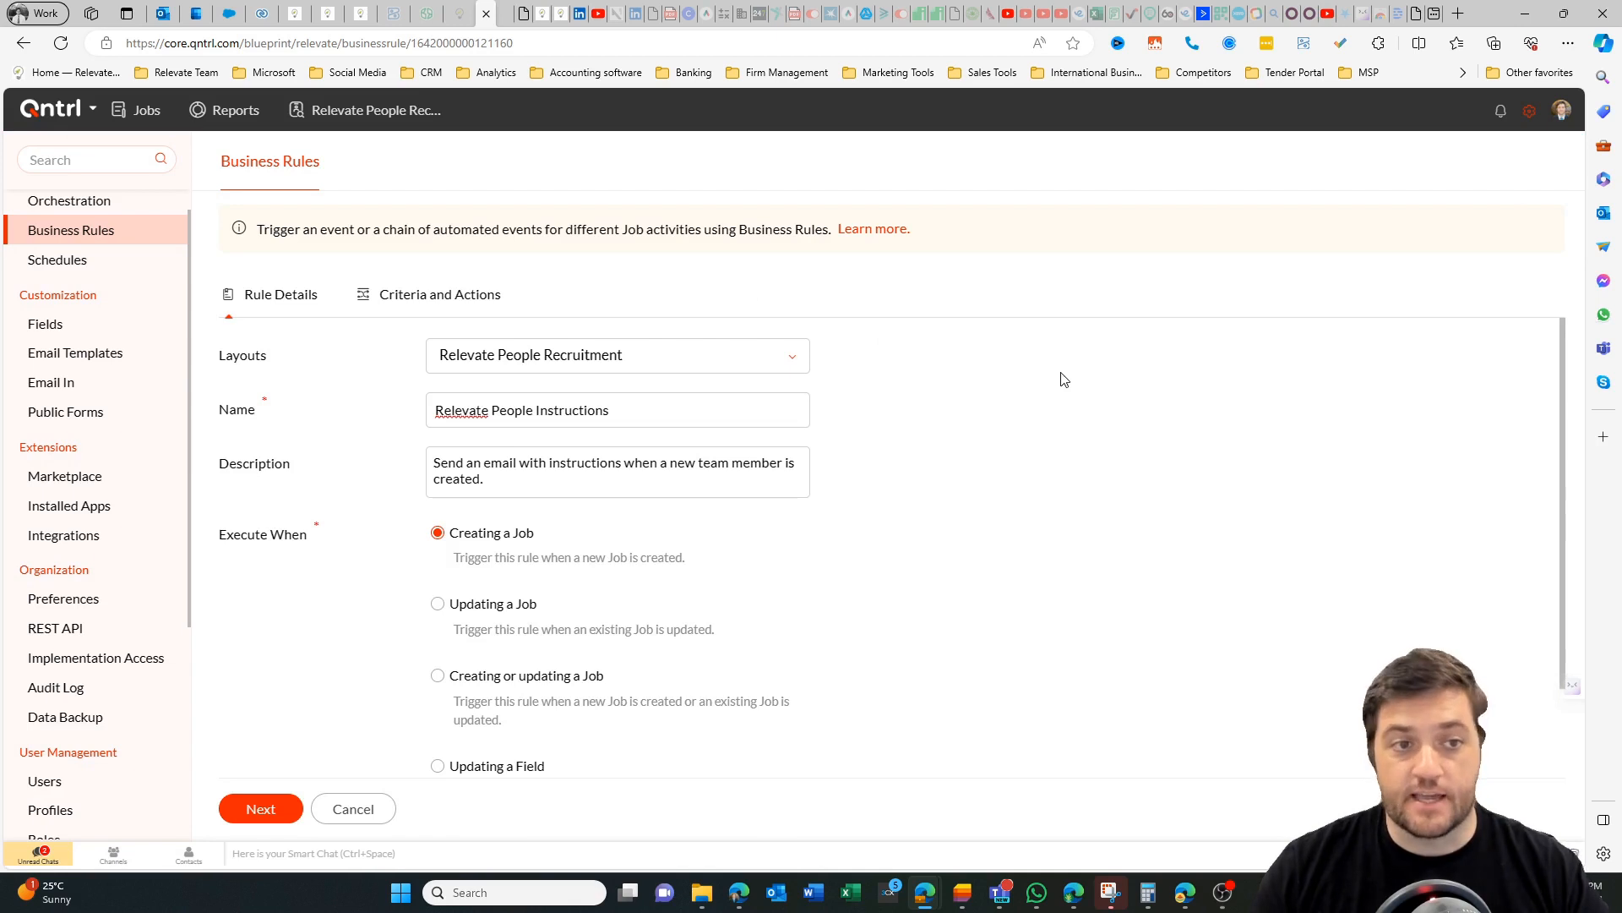
scroll(1047, 378, down, 2)
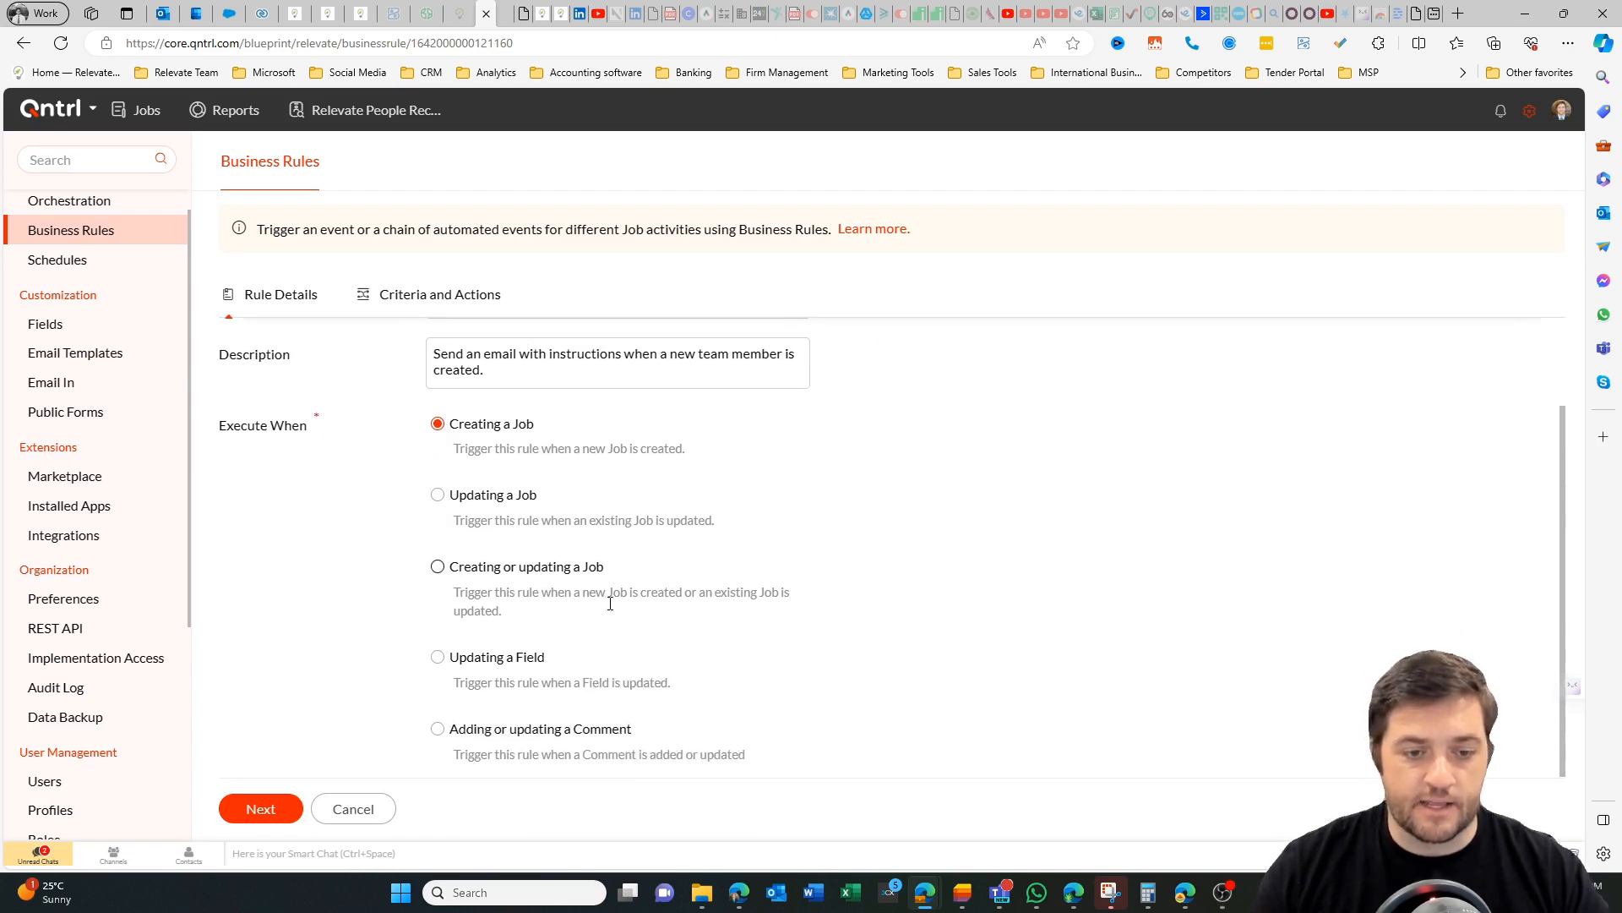
scroll(342, 462, up, 2)
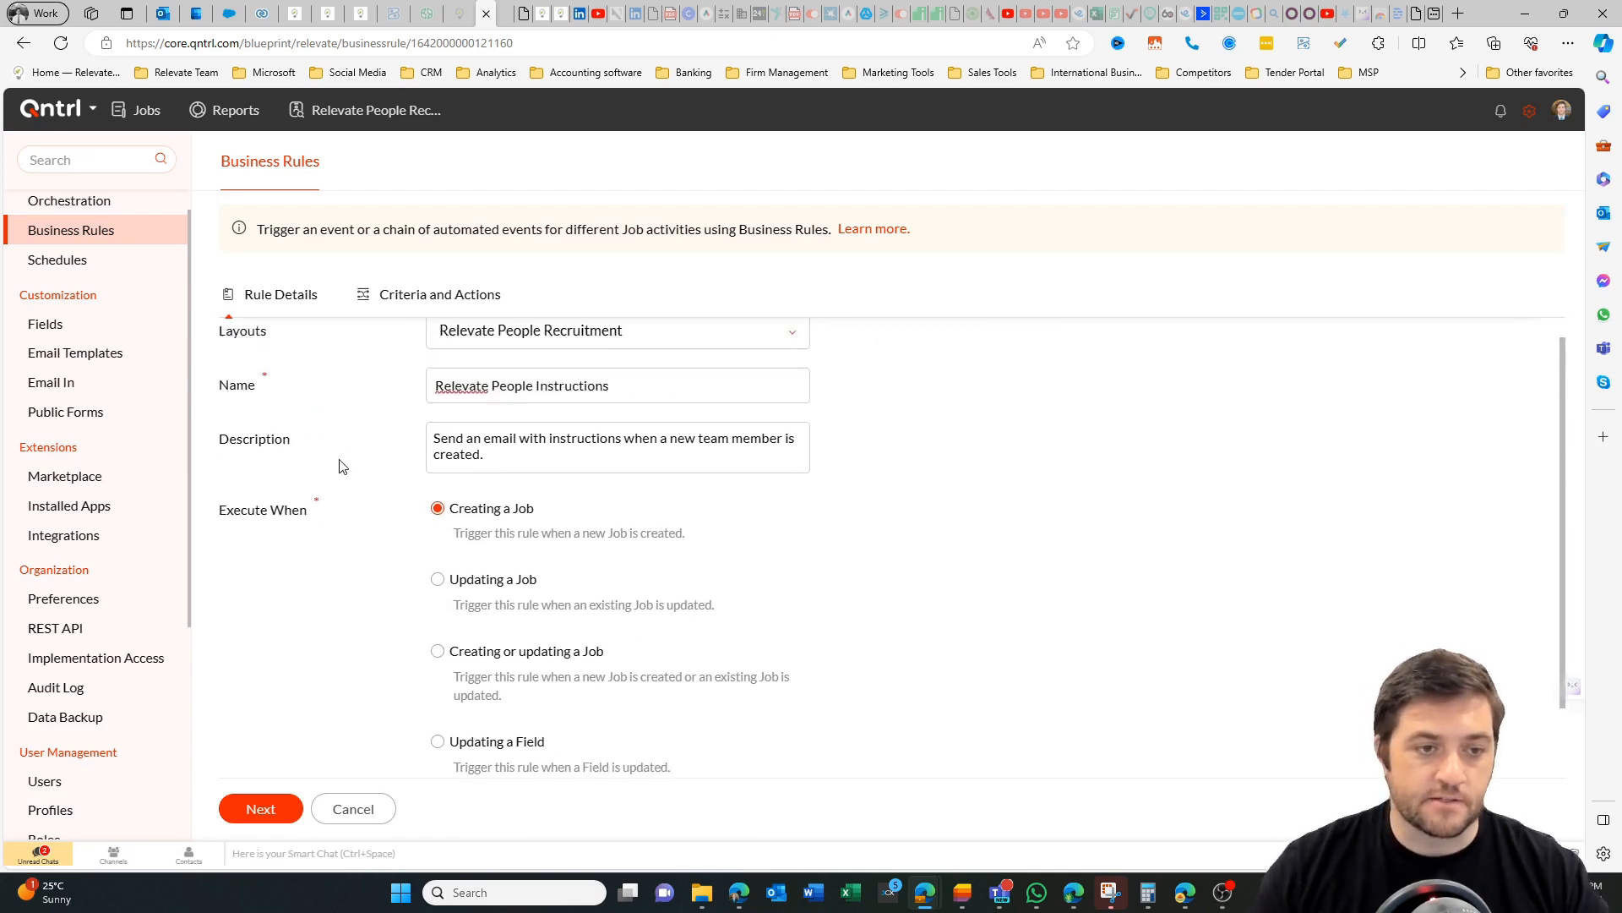
click(440, 296)
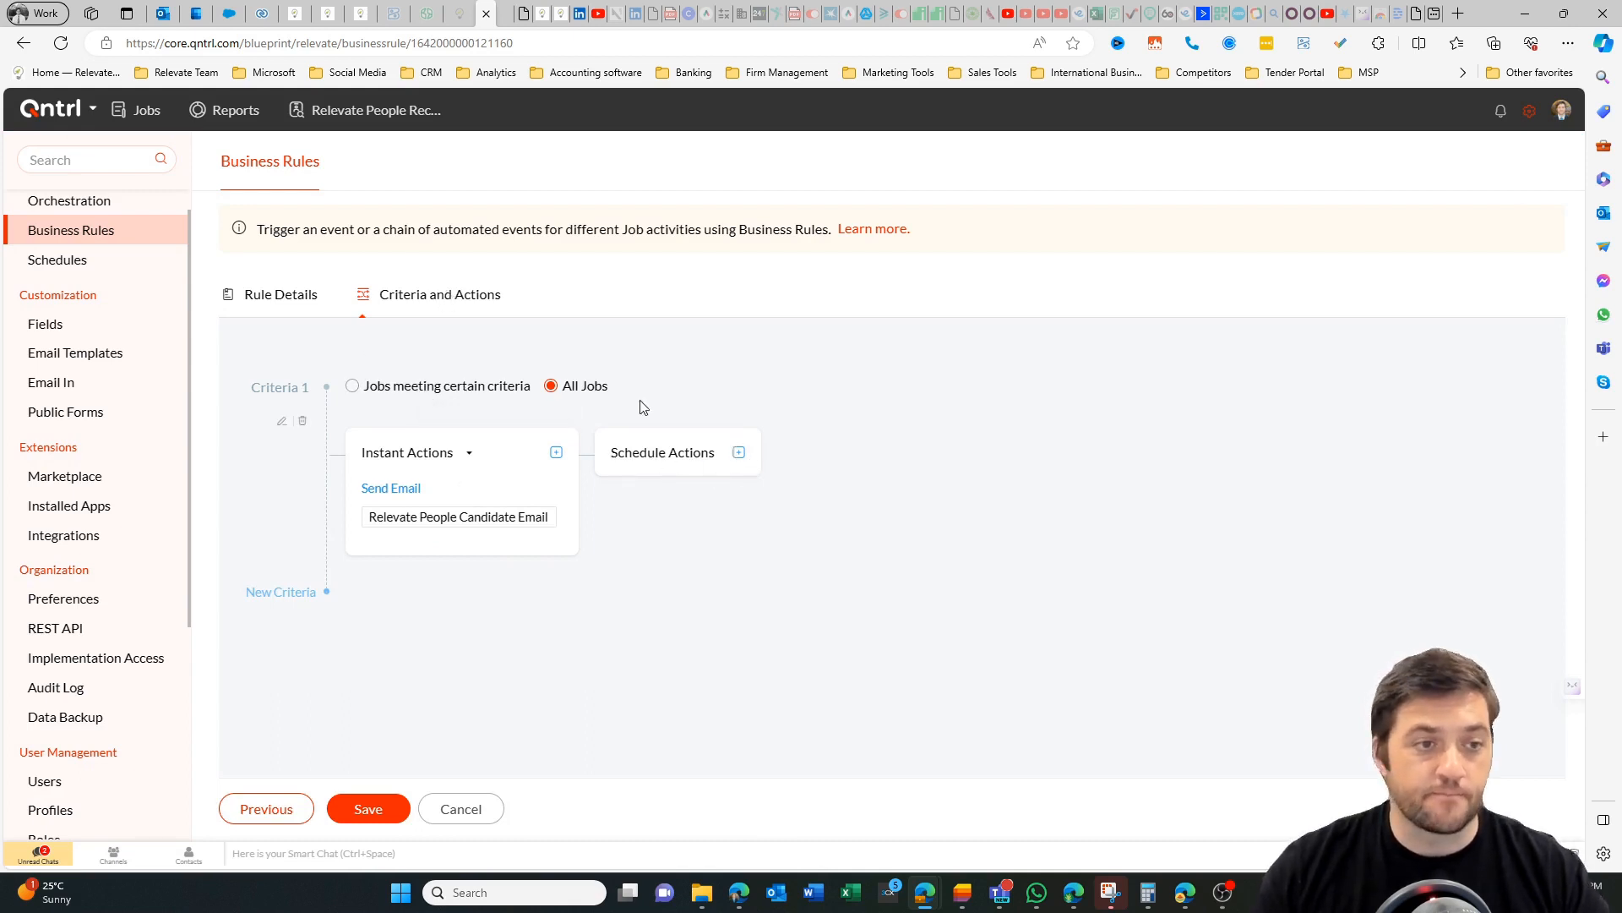
click(739, 452)
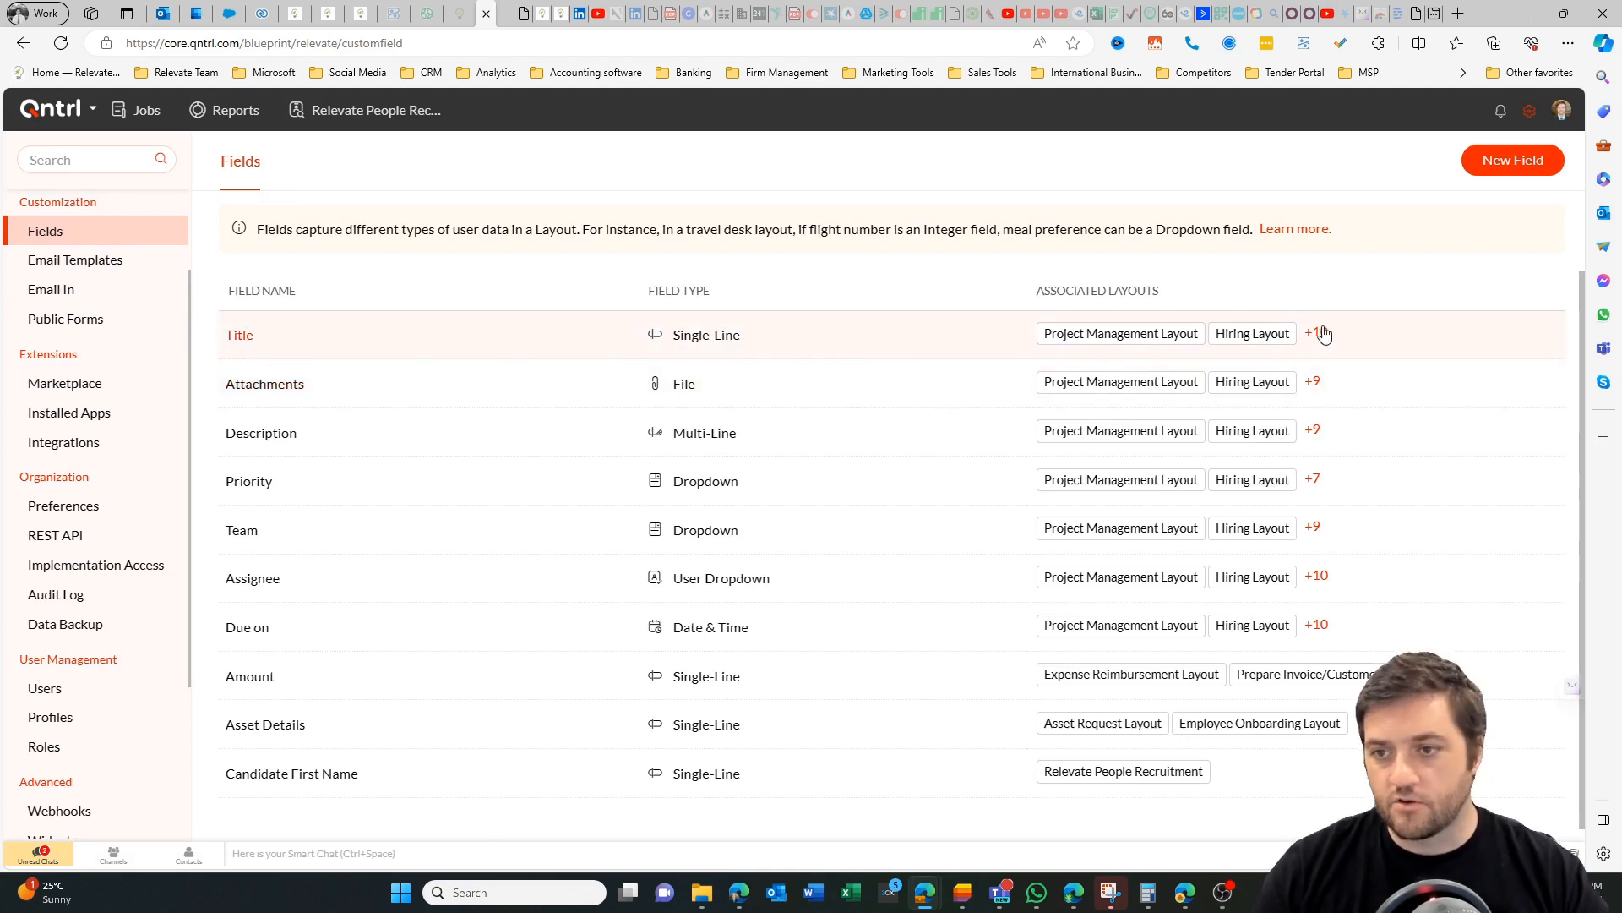
Browse the email templates and open the card creation notification in the Qntrl System Emails folder.
click(51, 262)
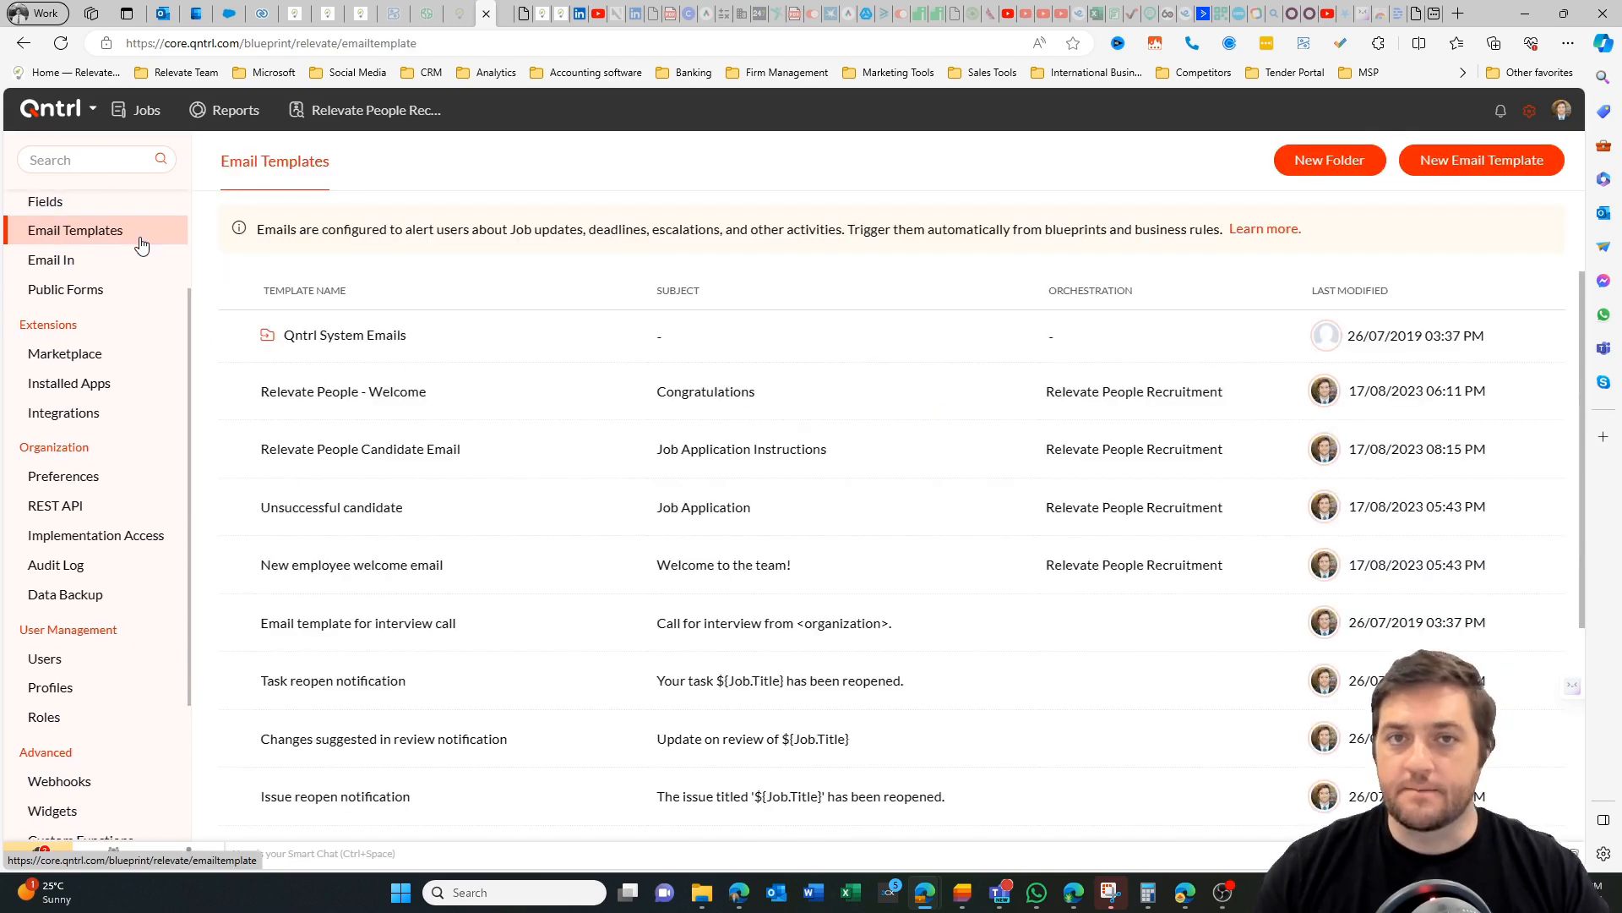
click(343, 335)
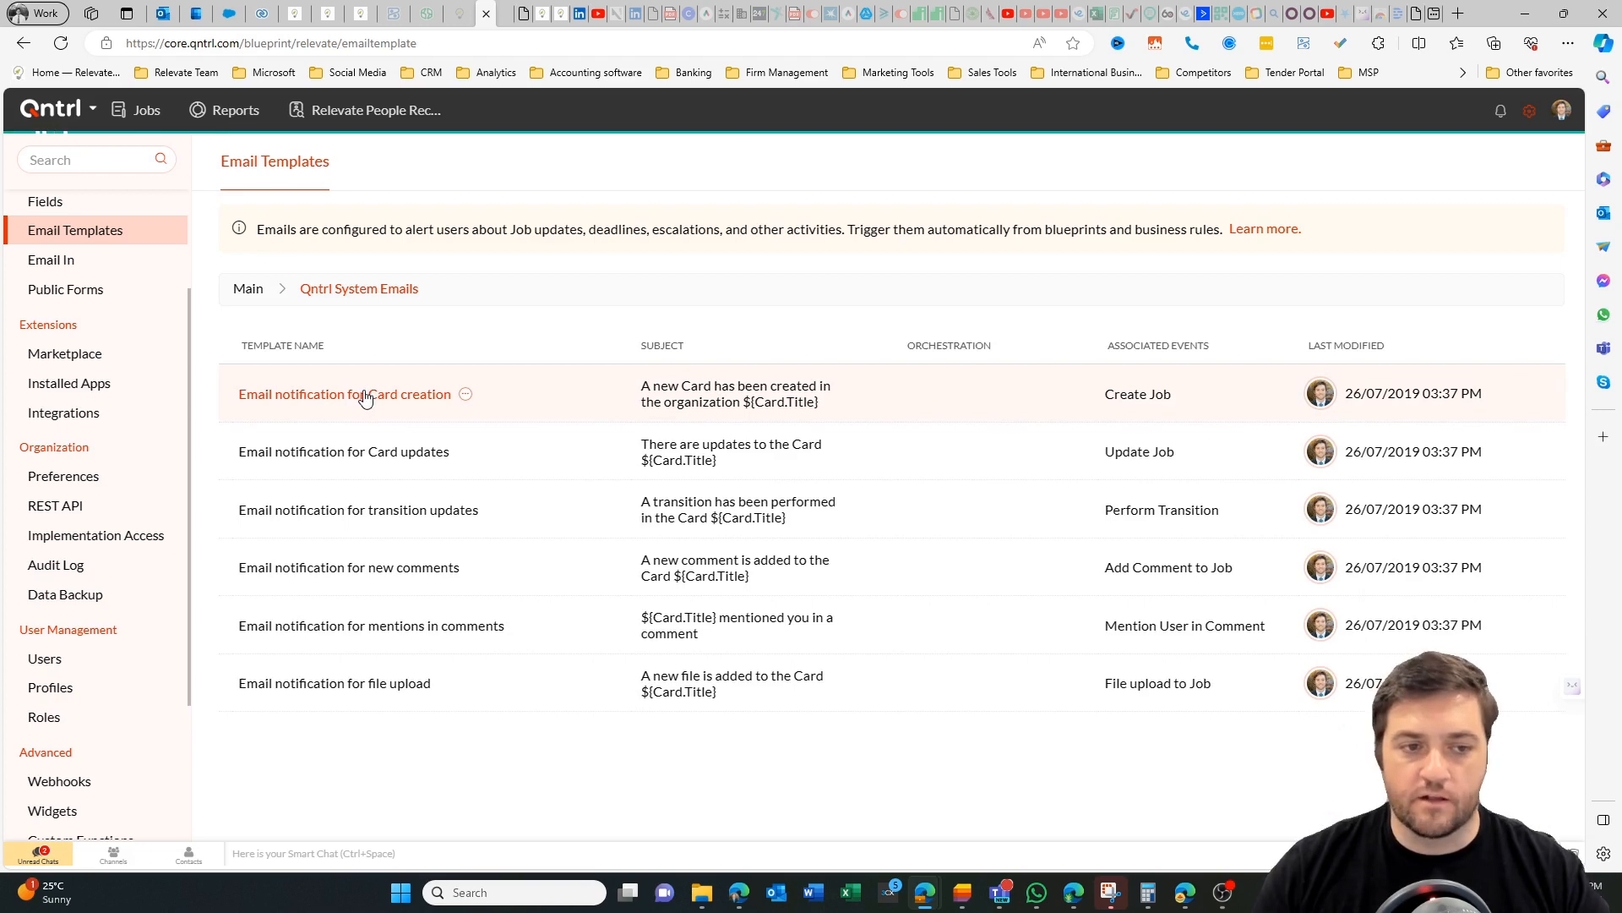
click(364, 392)
Examine the Email In setup of Relevate People Recruitment, including its data mapping and its advanced script and criteria options.
click(85, 259)
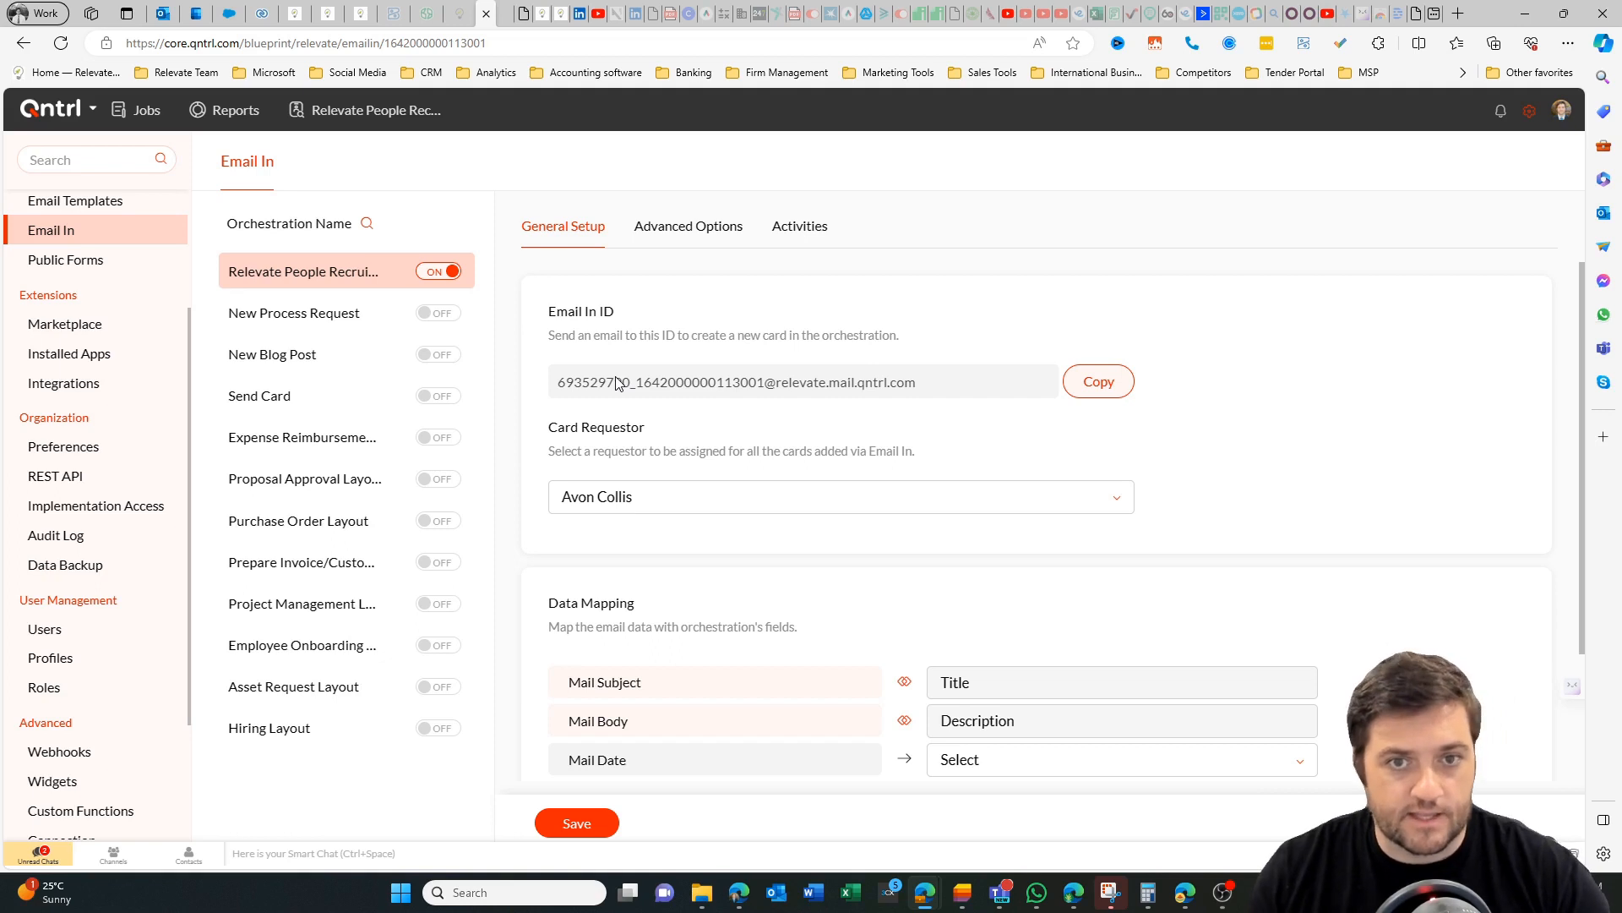
scroll(625, 440, down, 2)
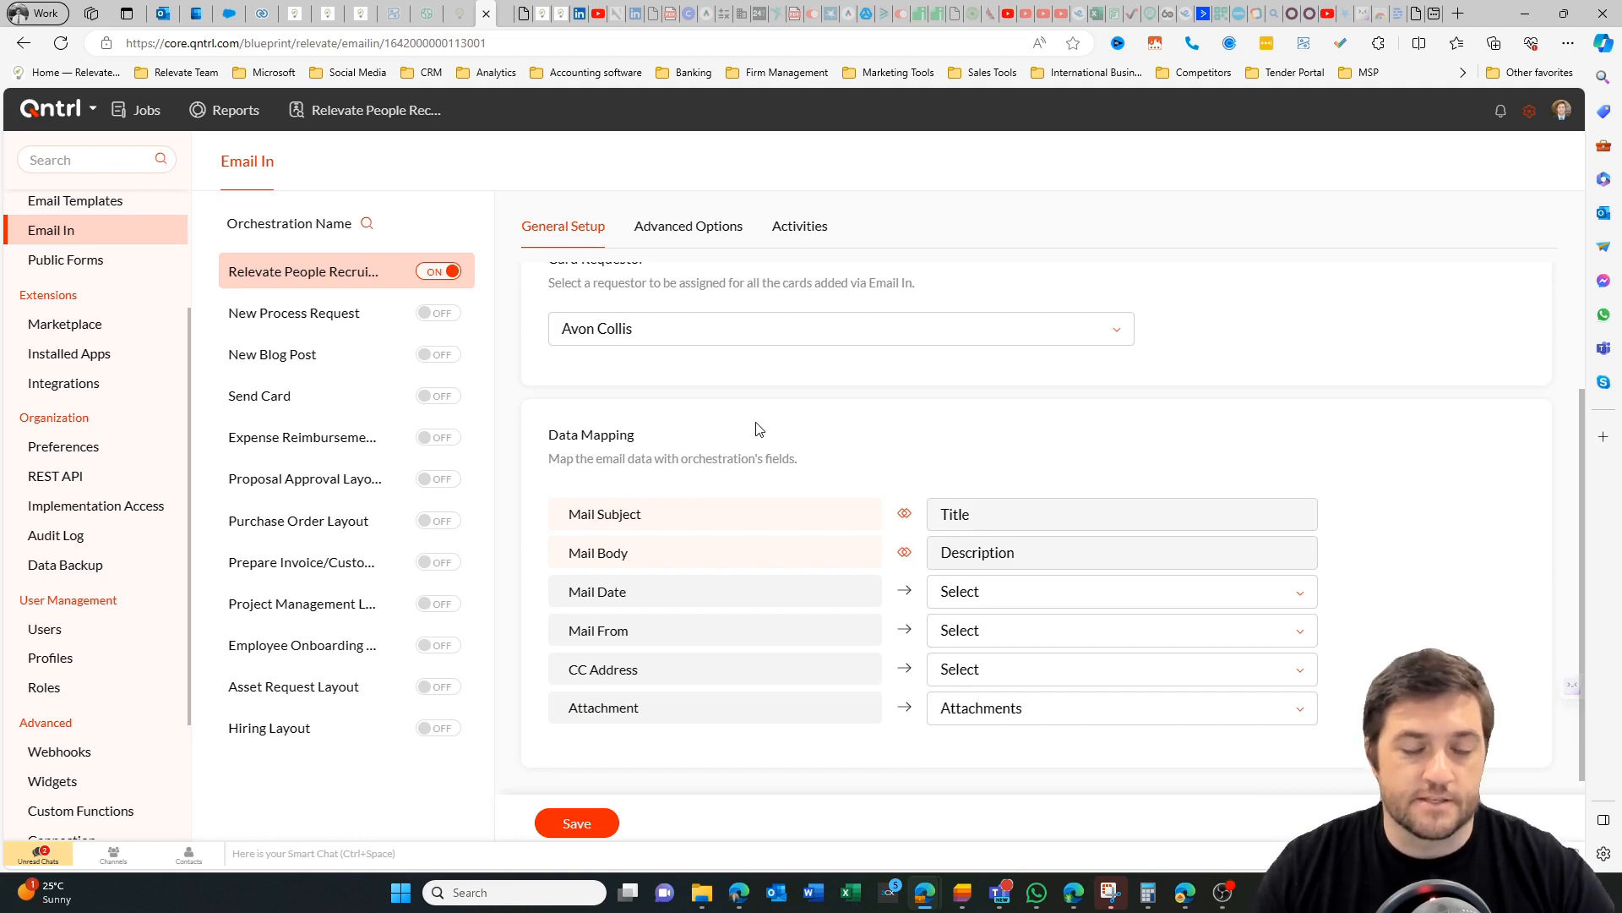
scroll(752, 427, up, 2)
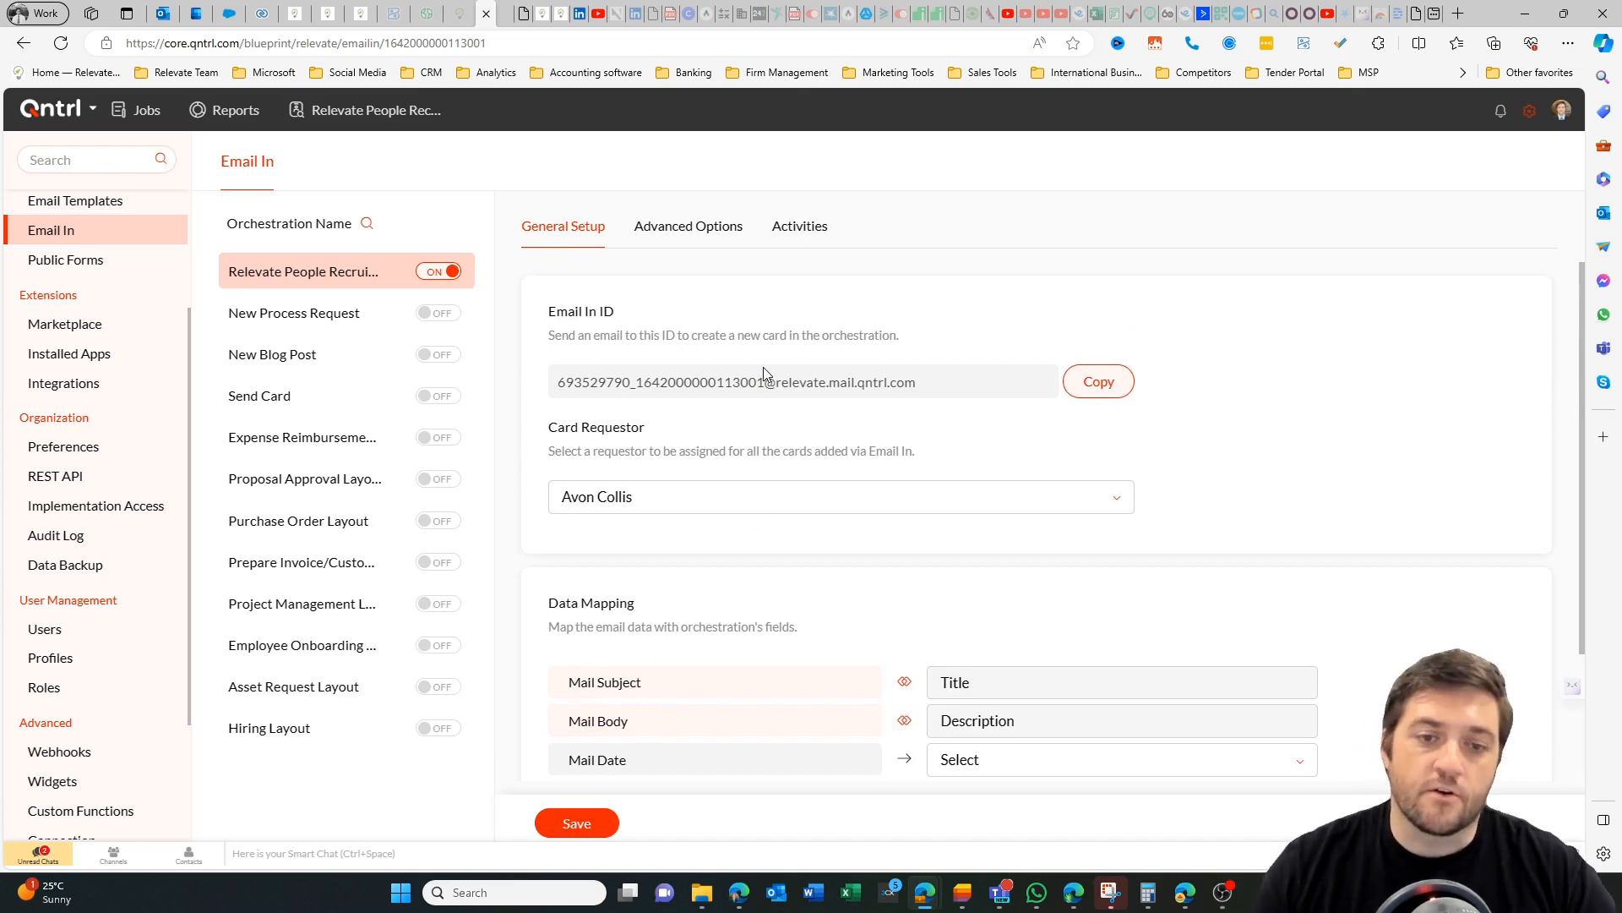
scroll(642, 566, down, 2)
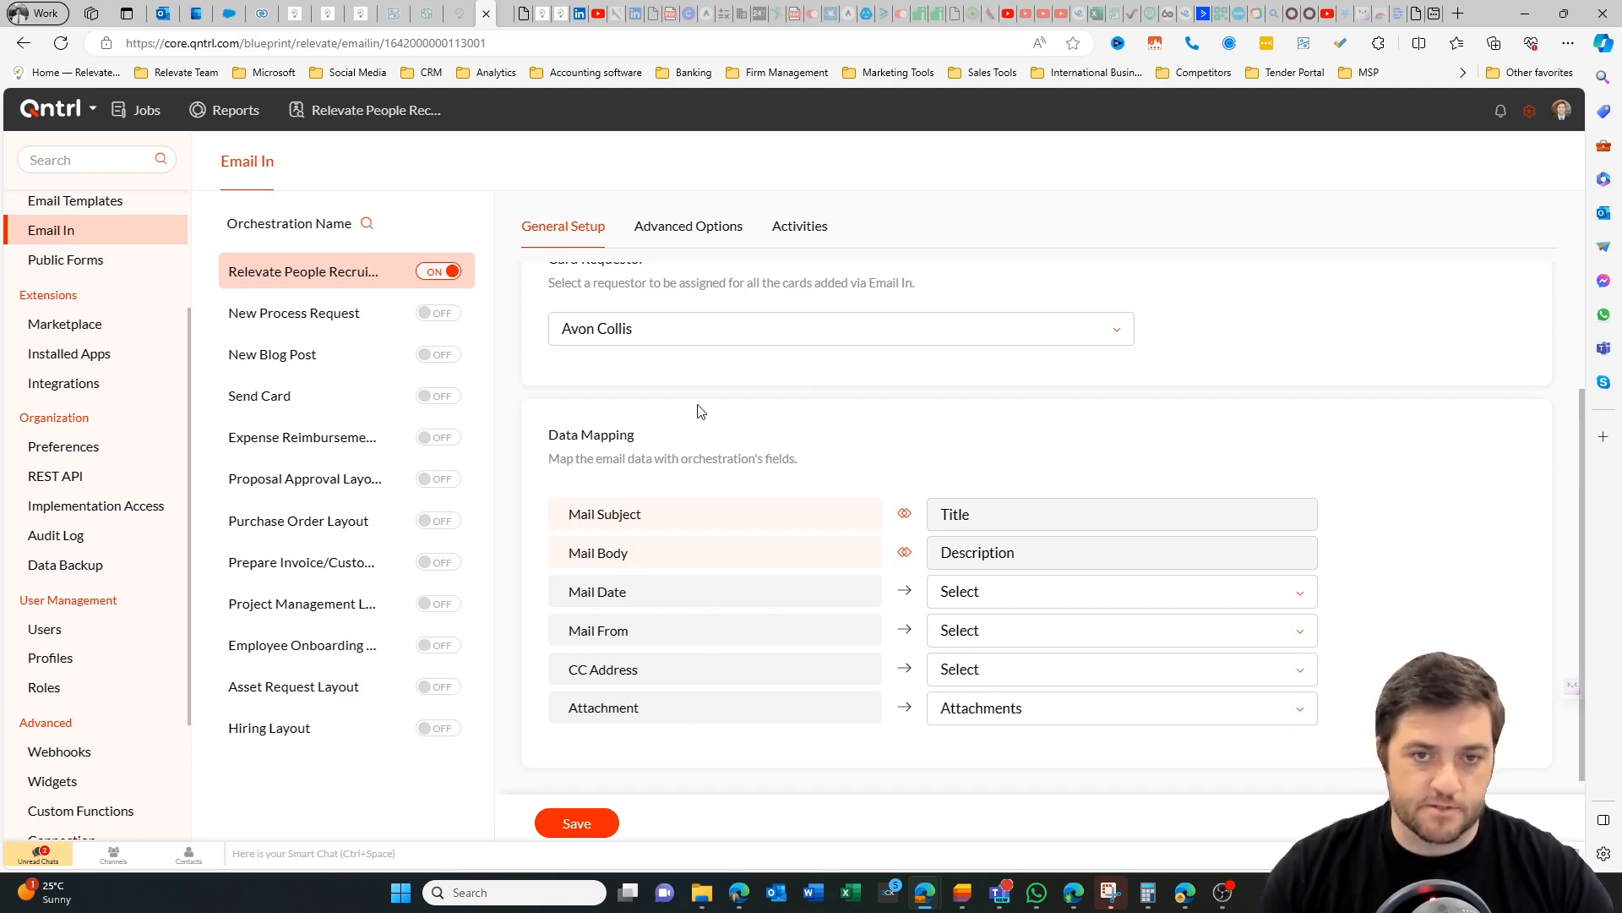
click(688, 227)
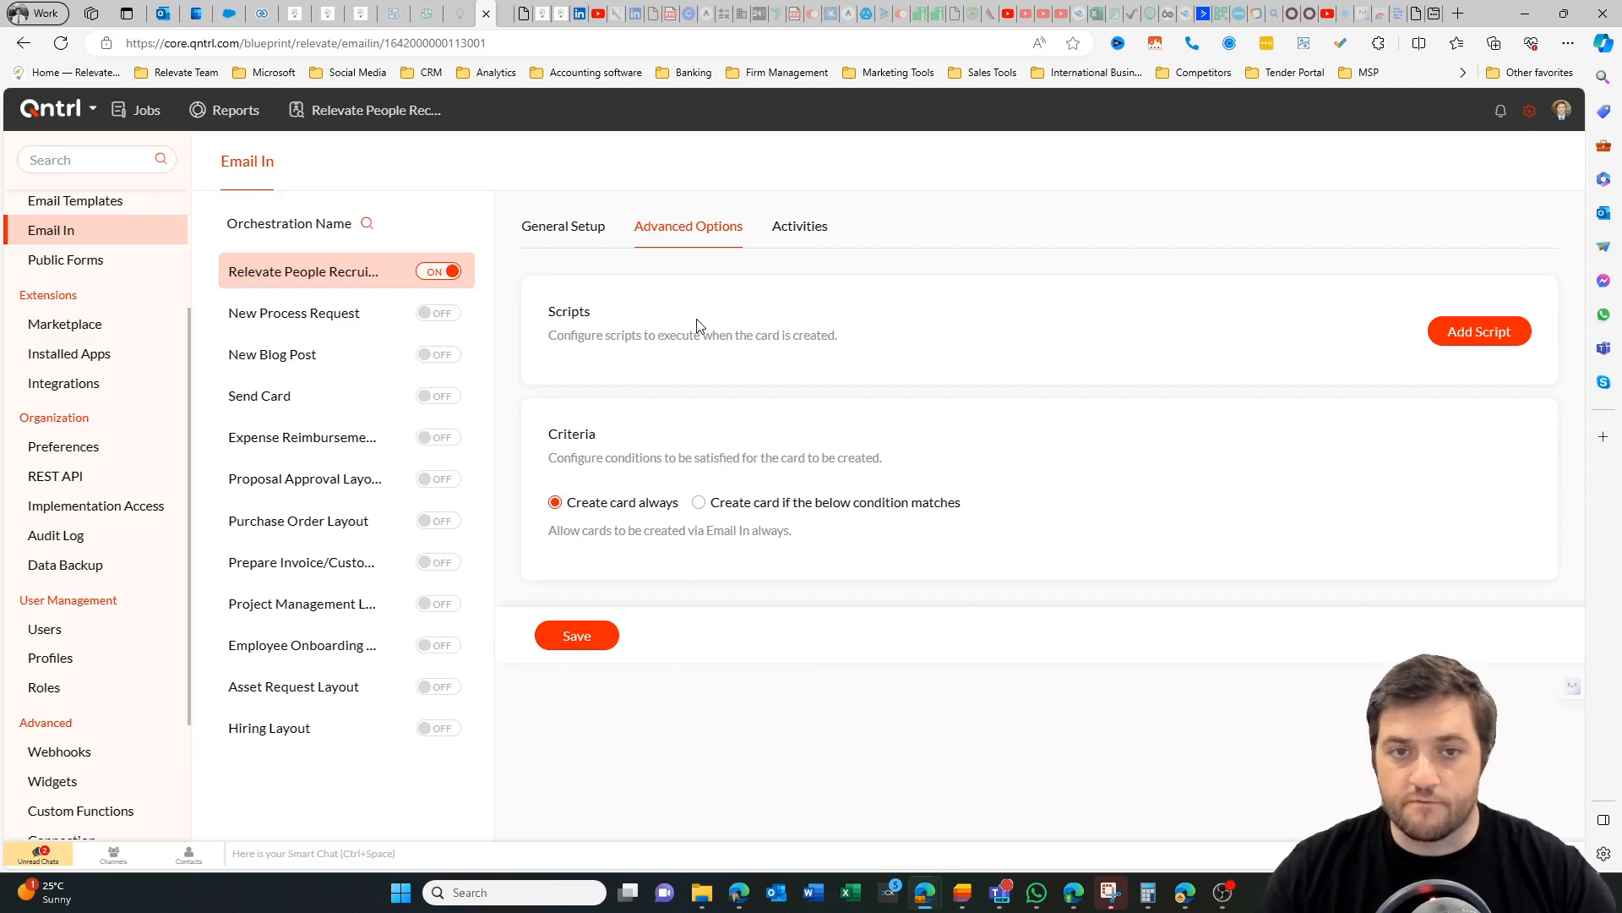
Copy the New Candidate Form's public link, view the form in the browser, and return to the public forms list.
click(74, 264)
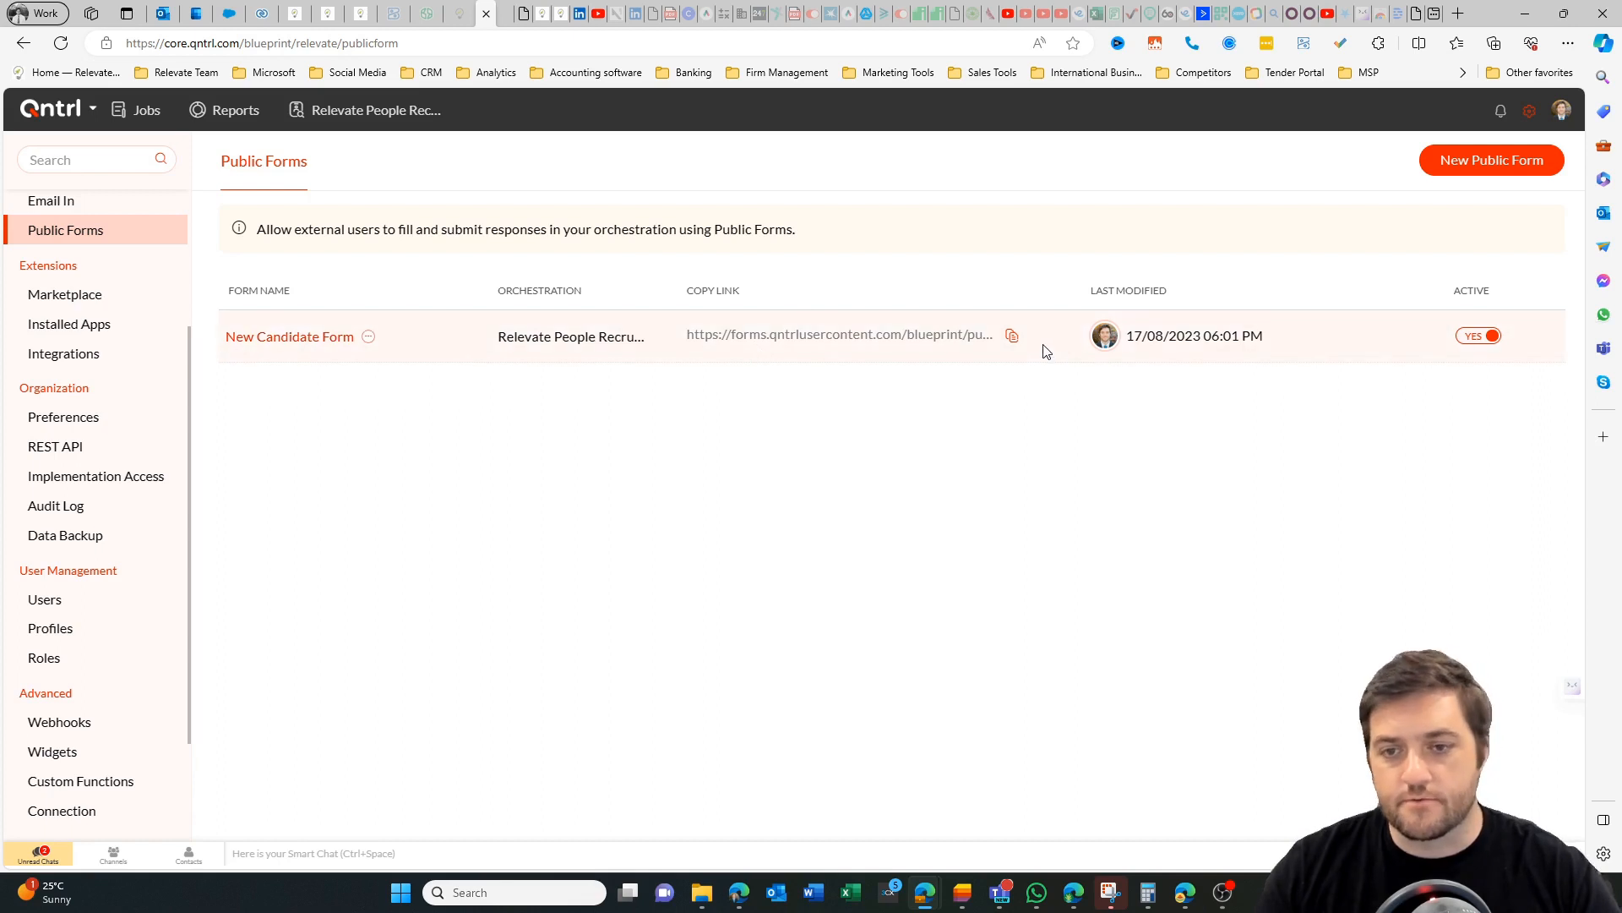
click(1007, 339)
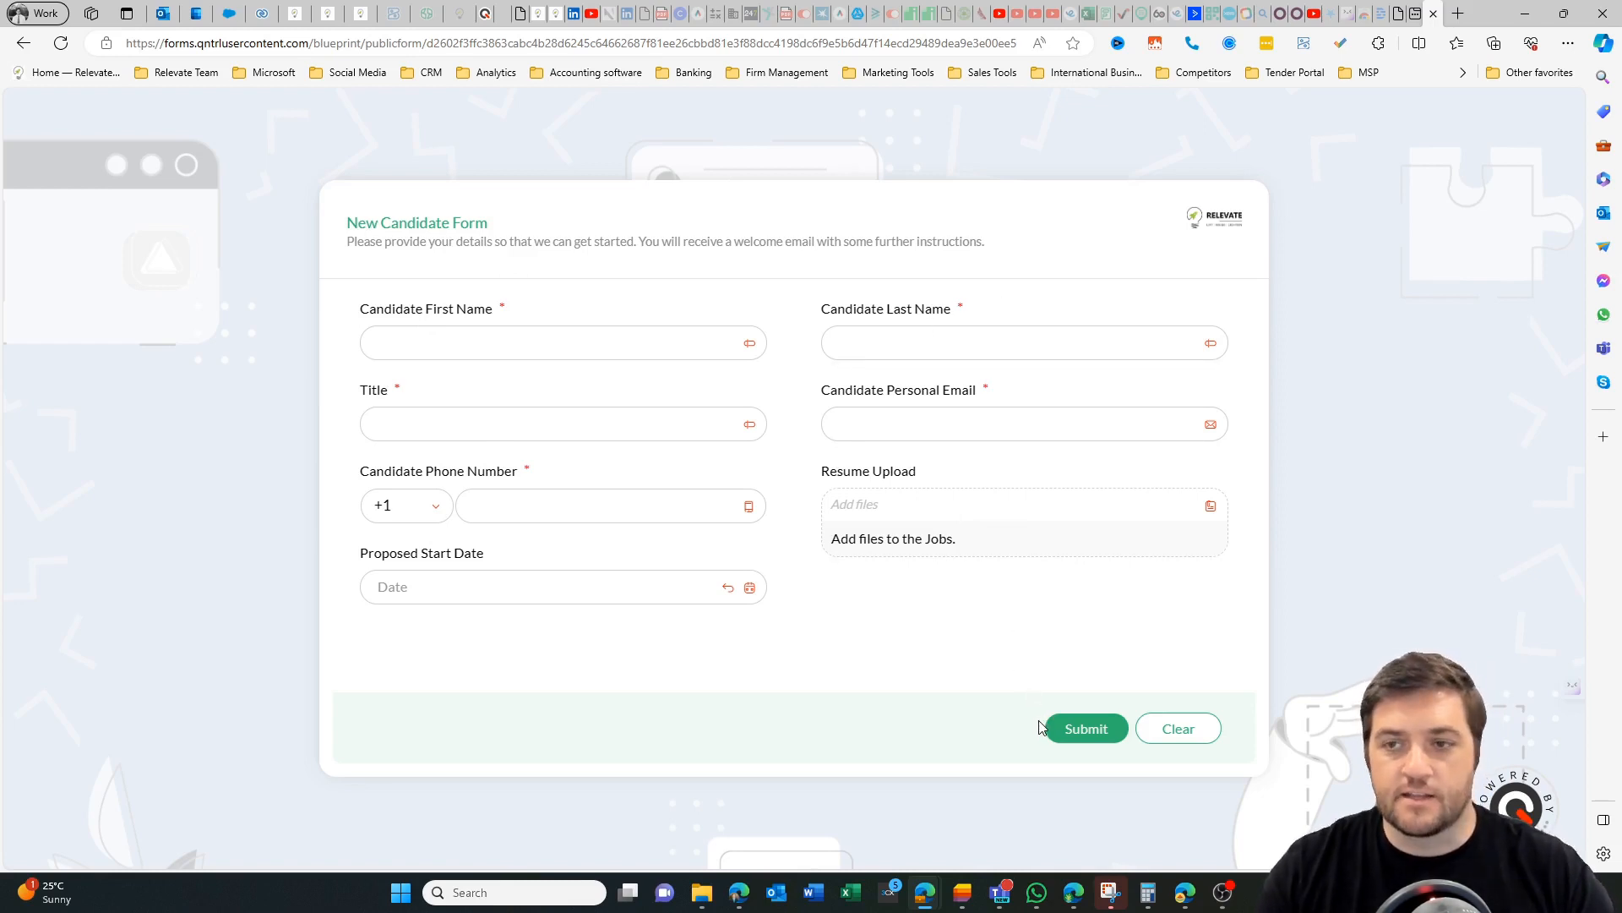
click(486, 13)
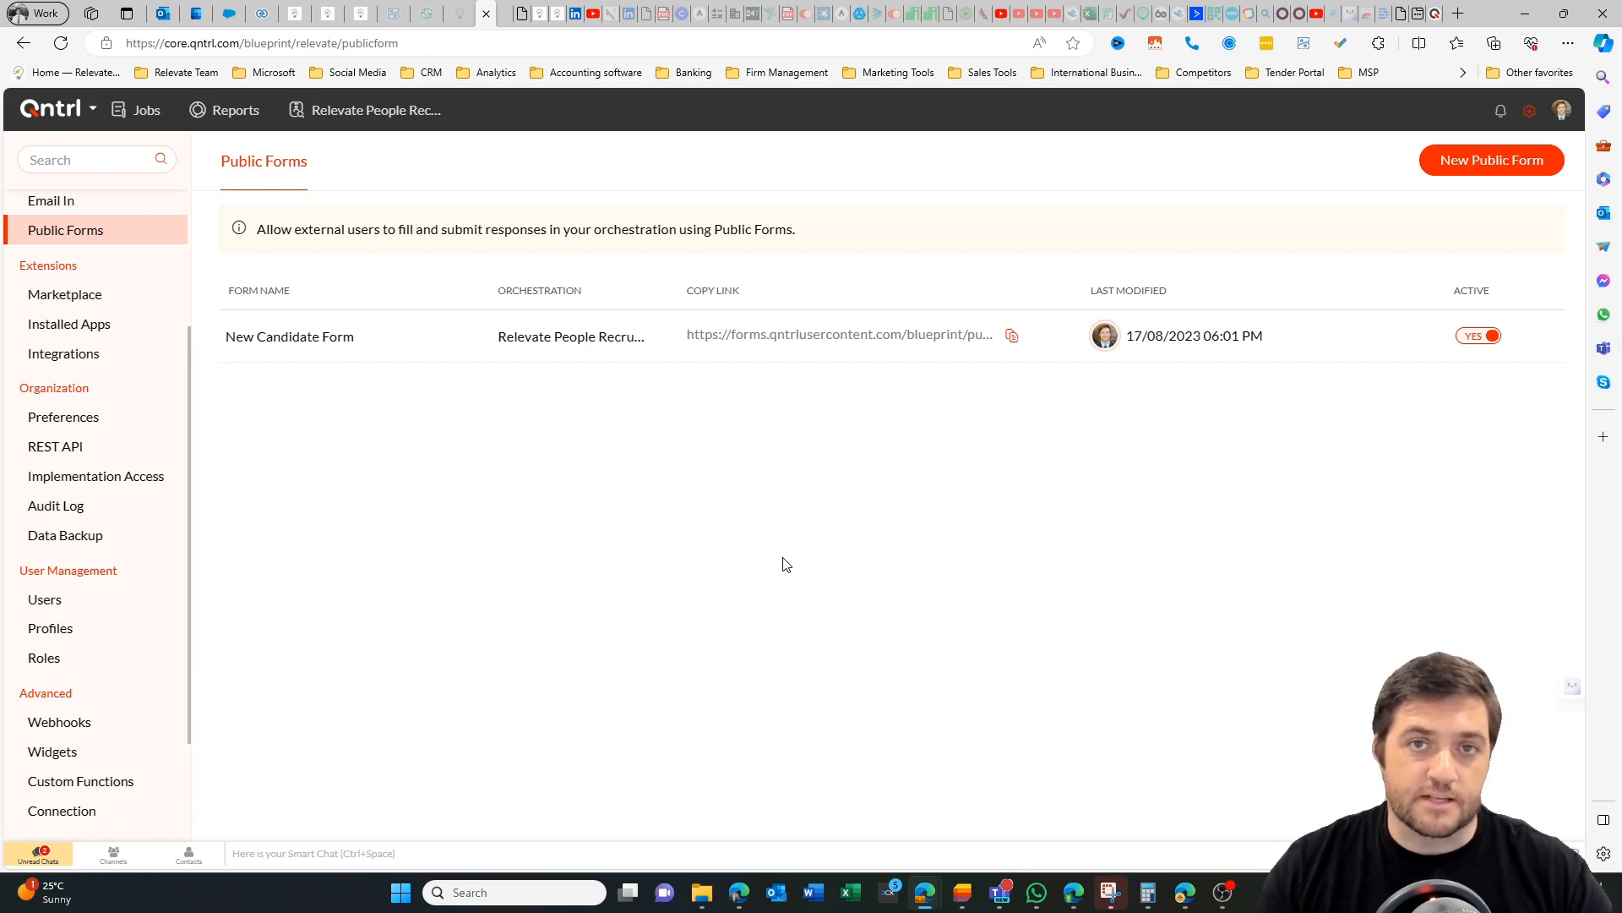
Browse the marketplace extensions, the installed apps and the available integrations.
click(86, 254)
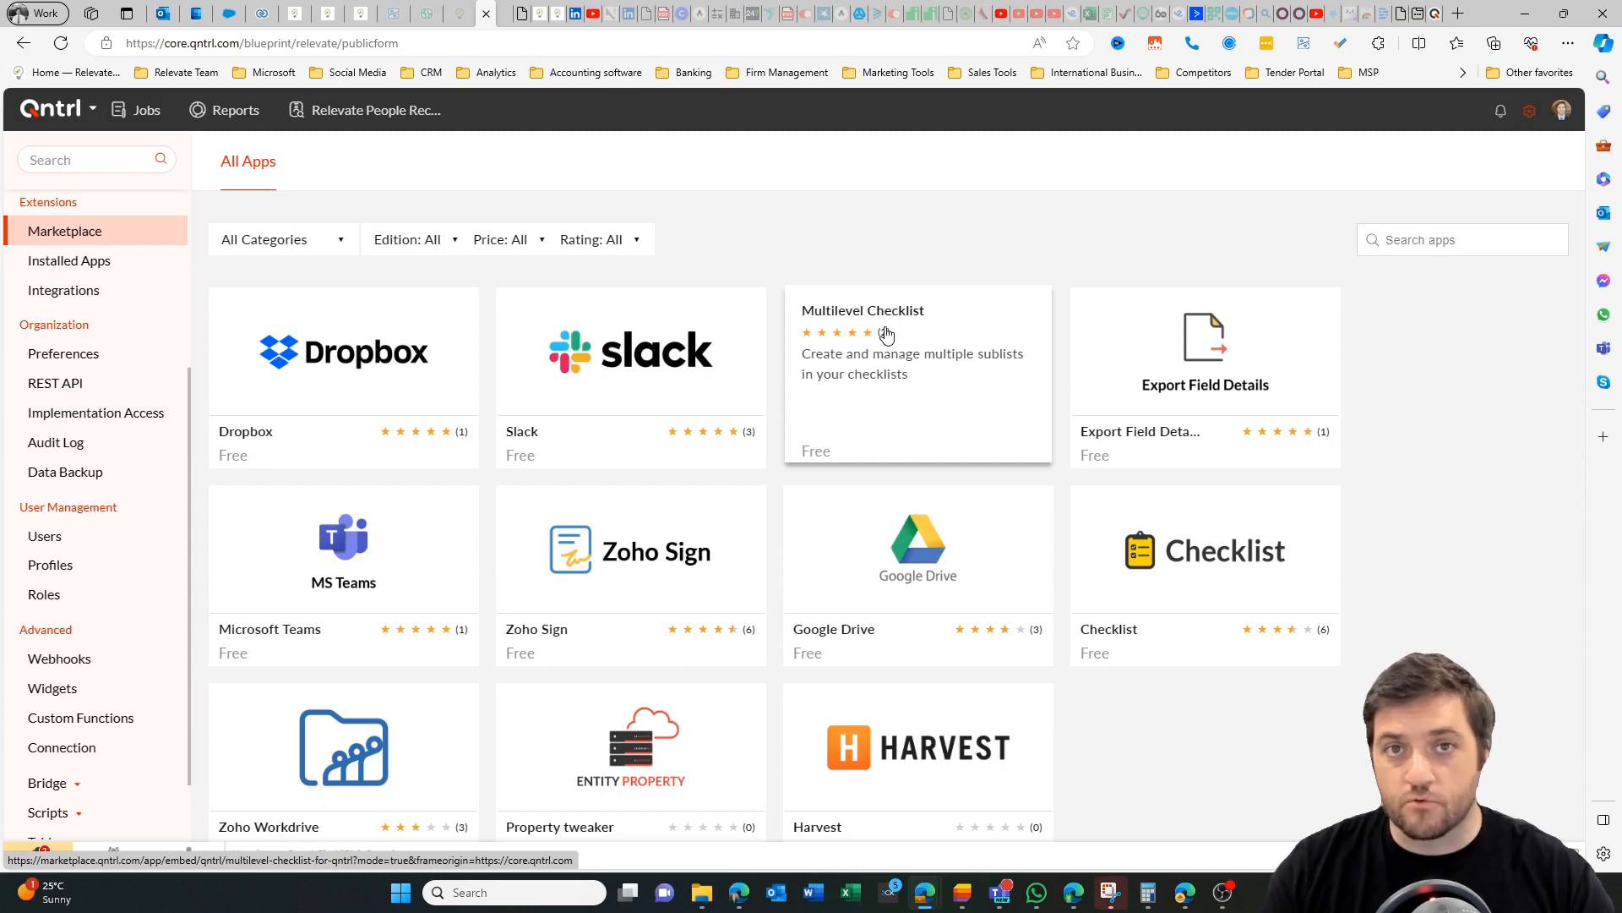
click(114, 259)
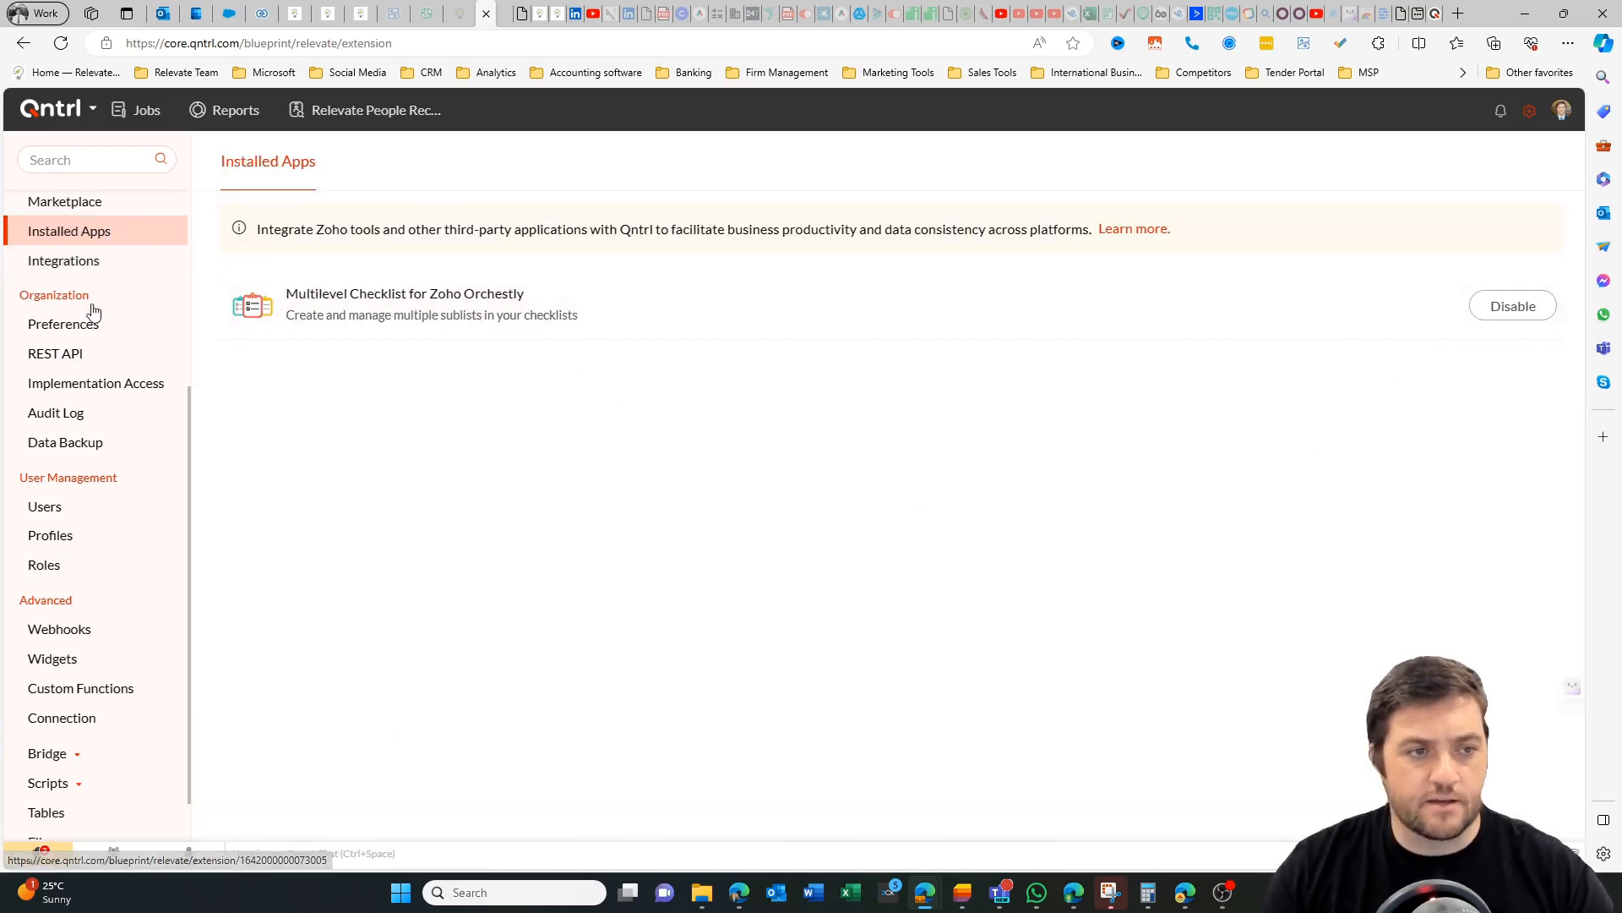
click(137, 261)
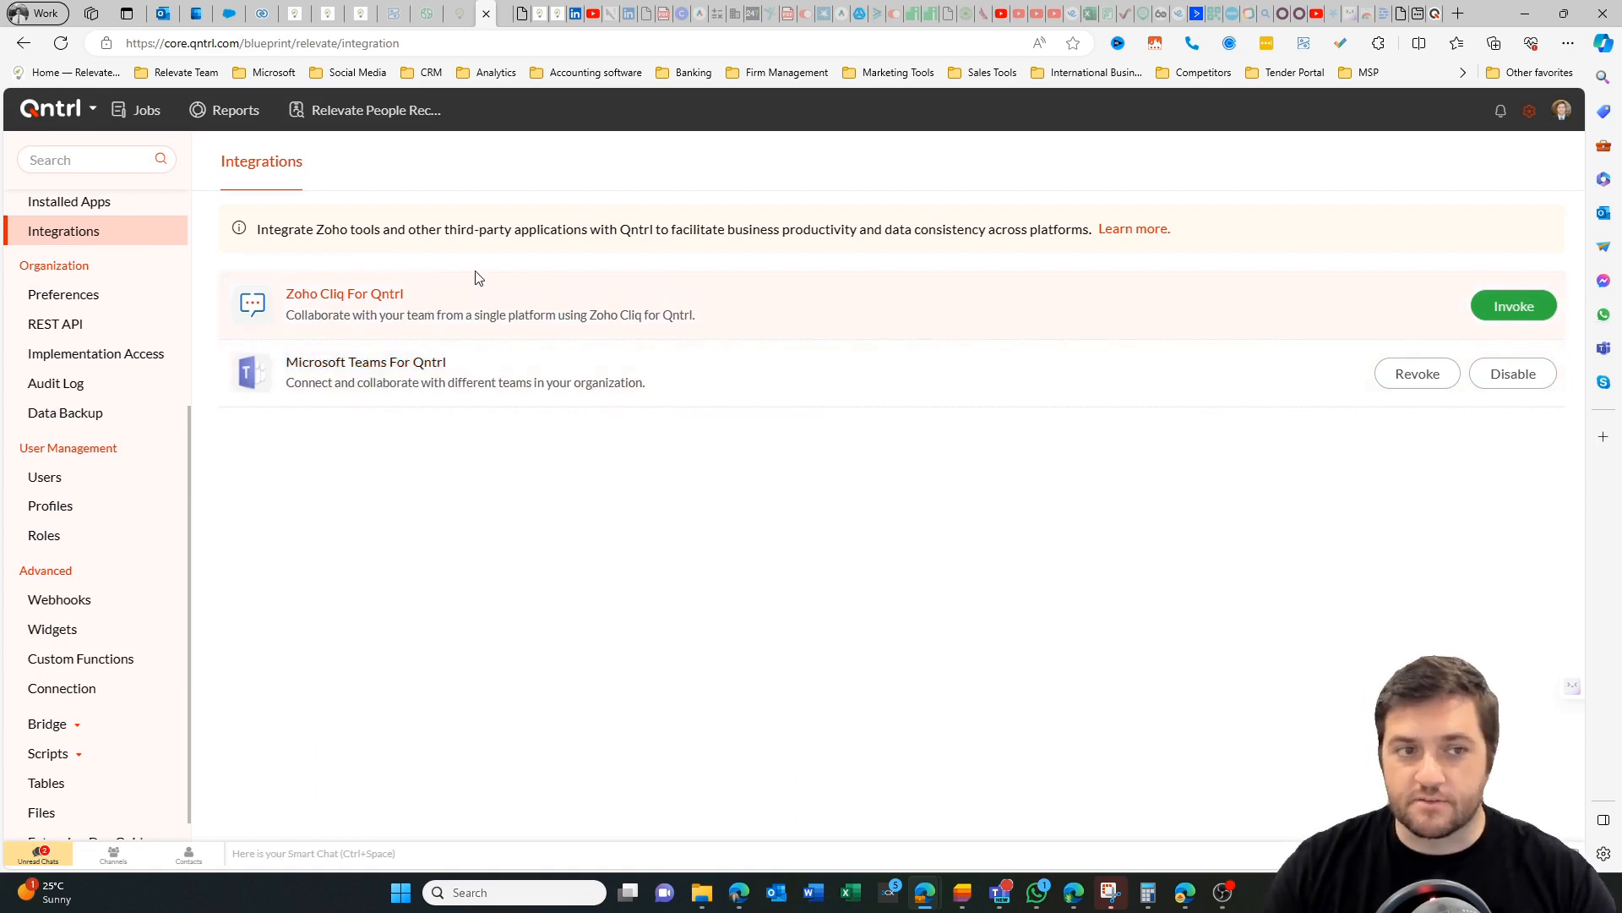
Review the organization preferences, from the URL and notifications through module names to date and time settings.
click(57, 295)
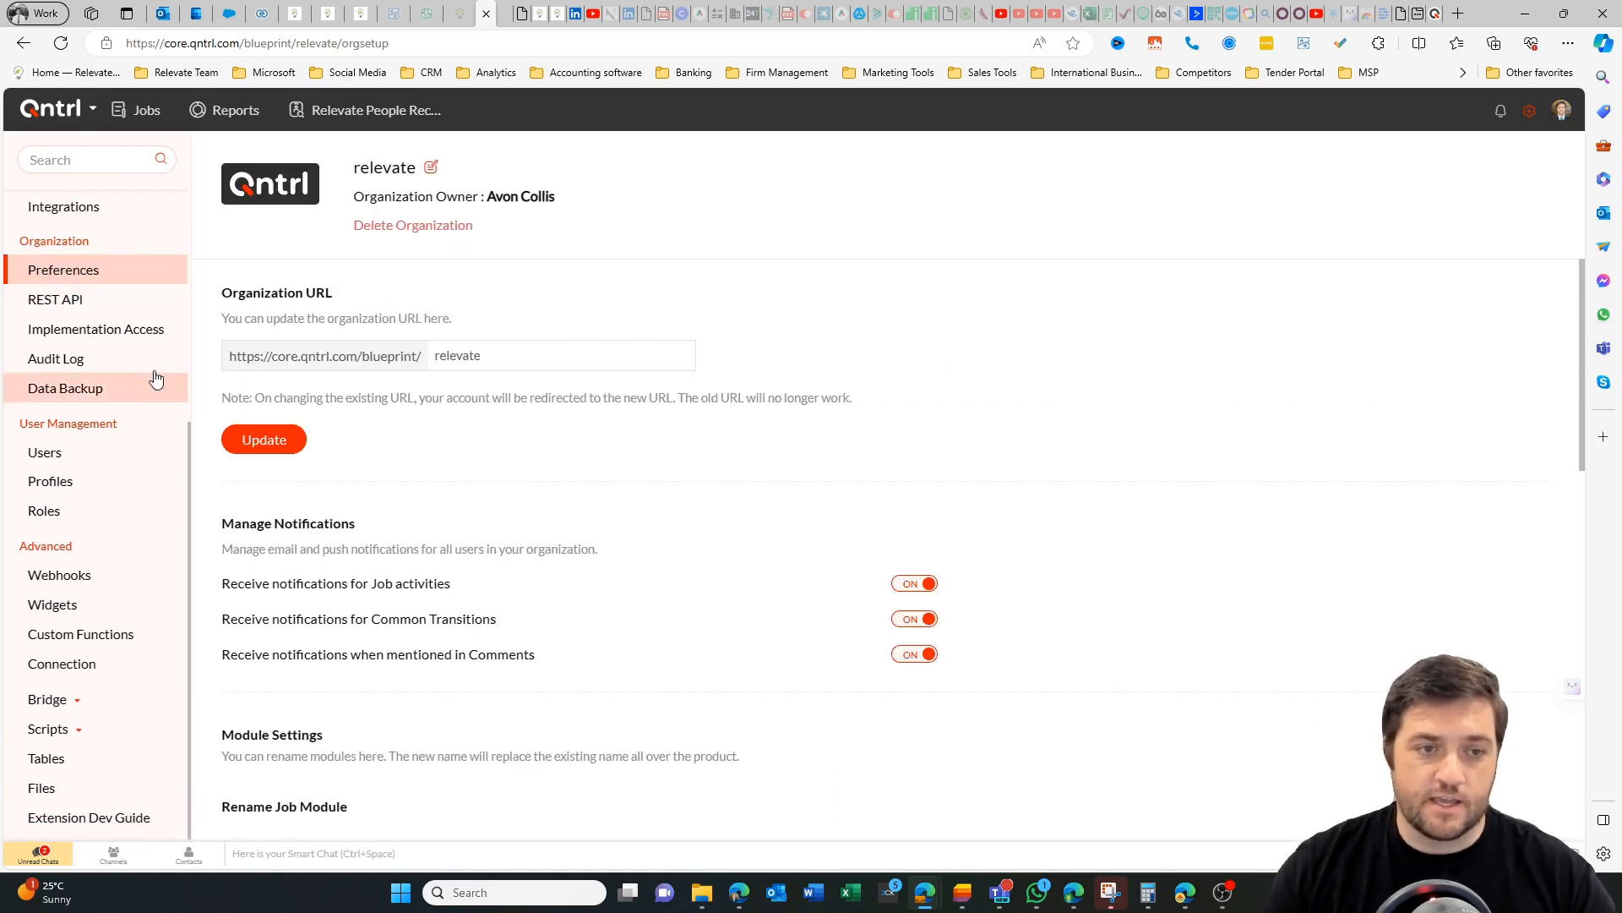
scroll(778, 473, down, 6)
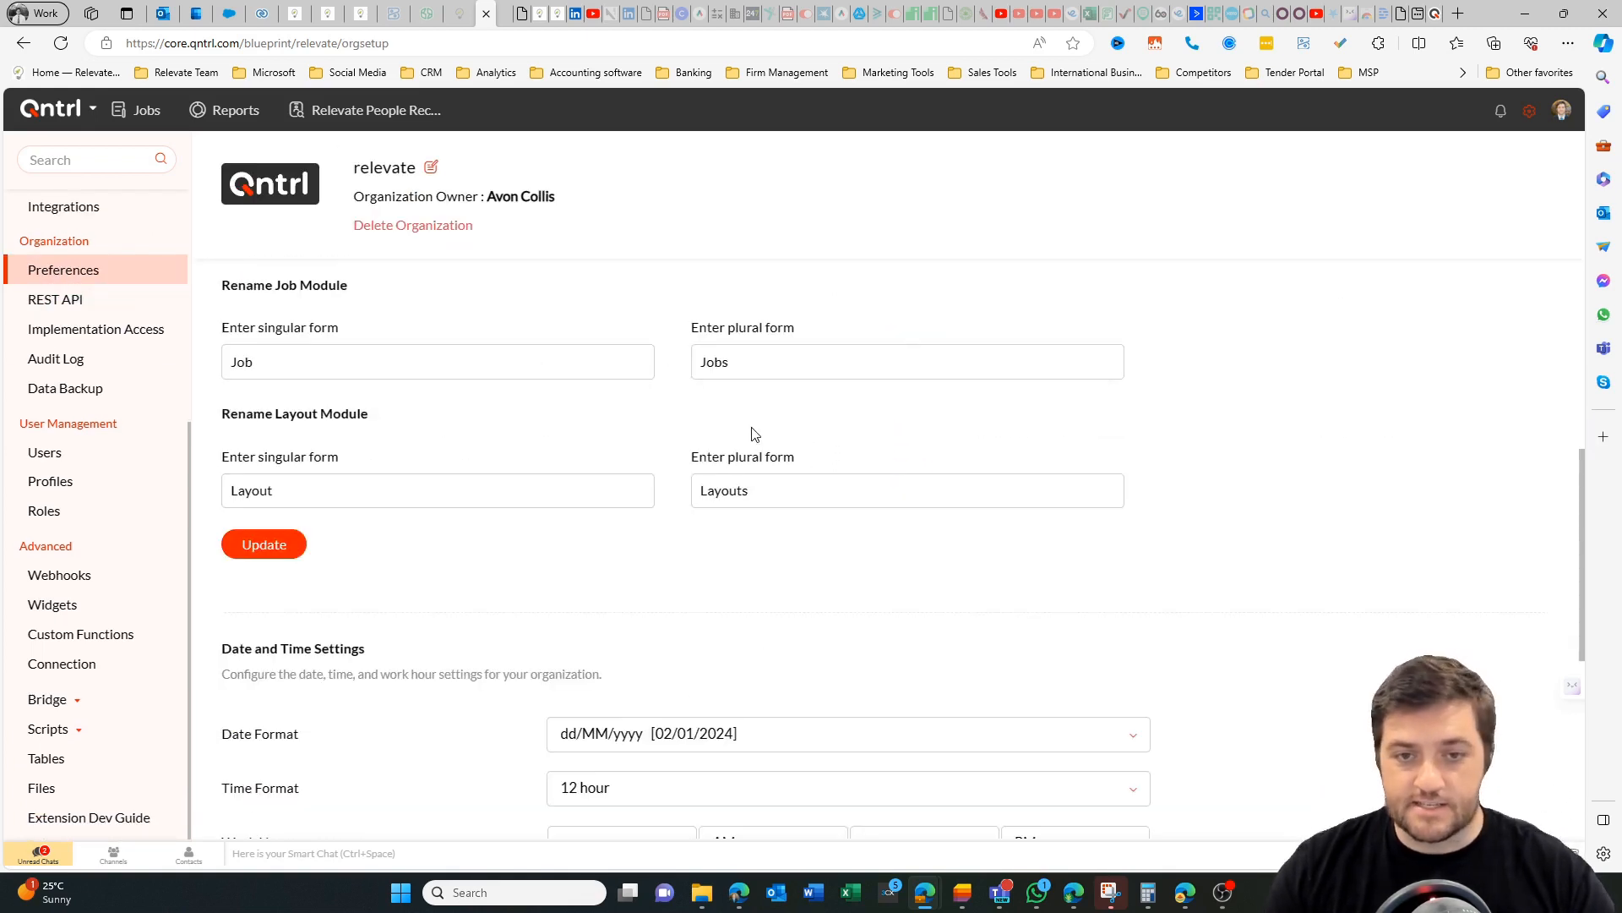
scroll(755, 434, down, 6)
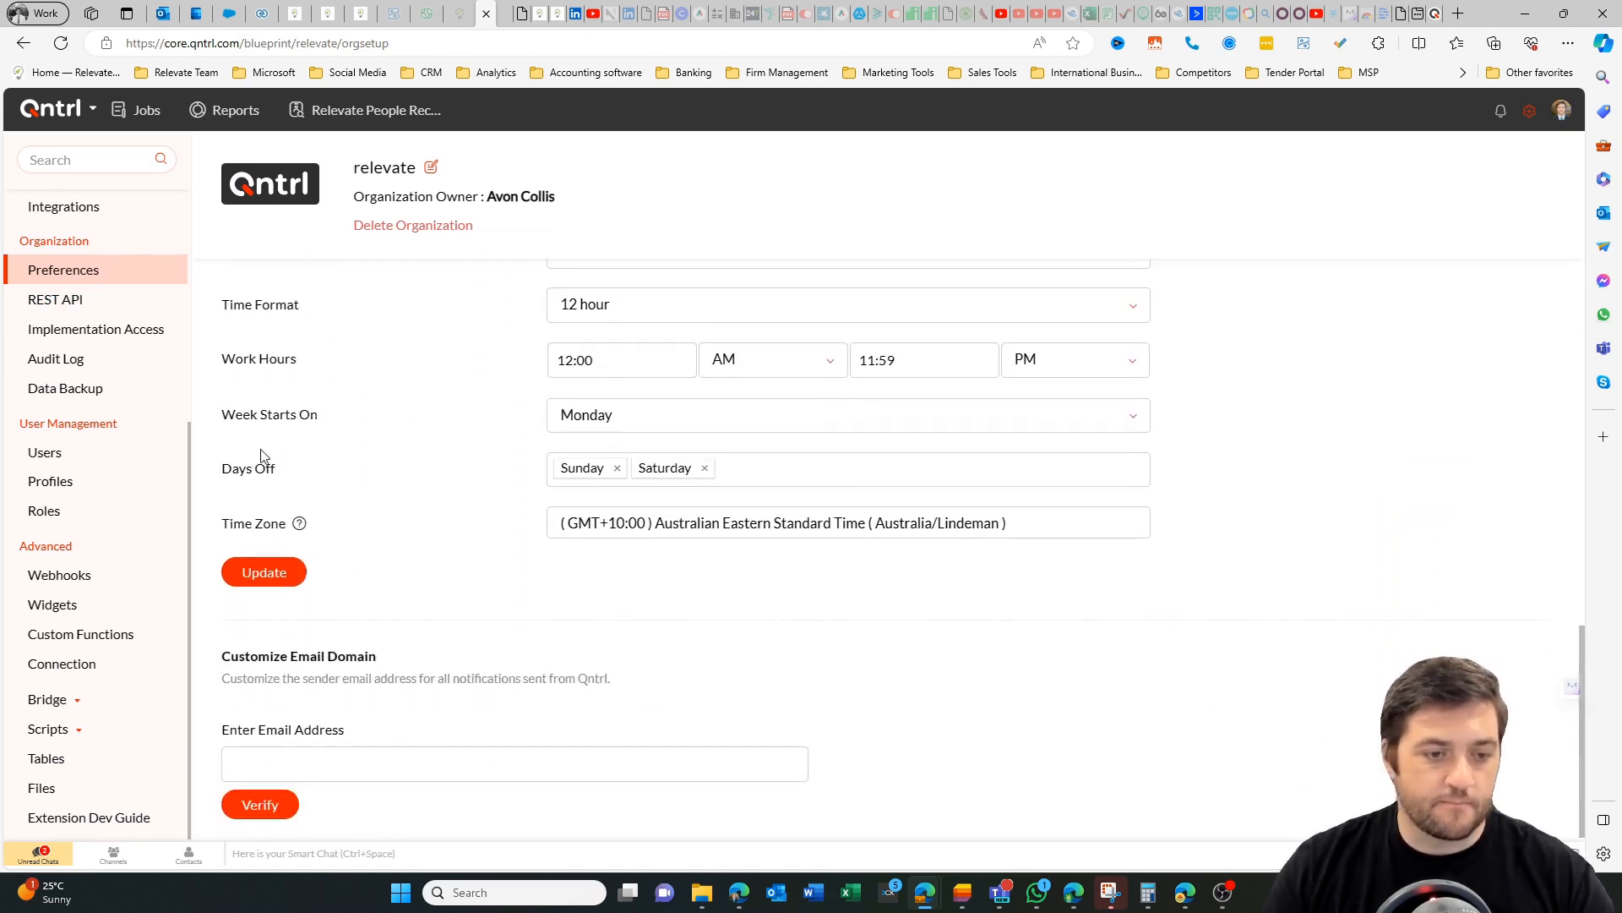
View the REST API and implementation access settings, and look through the audit log entries.
click(56, 299)
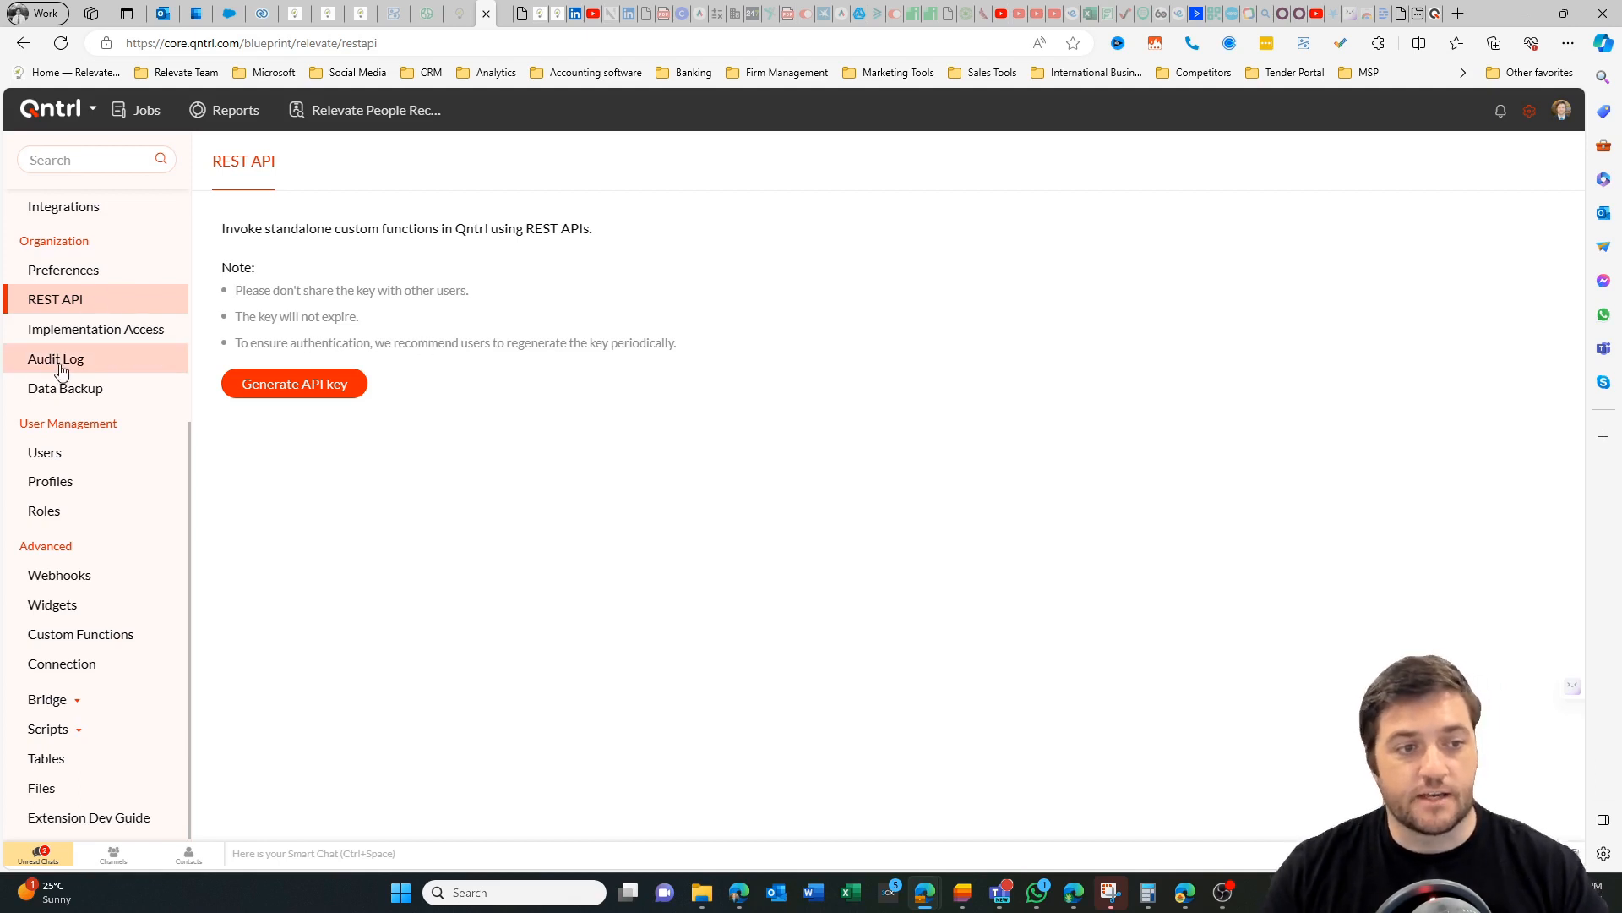
click(104, 338)
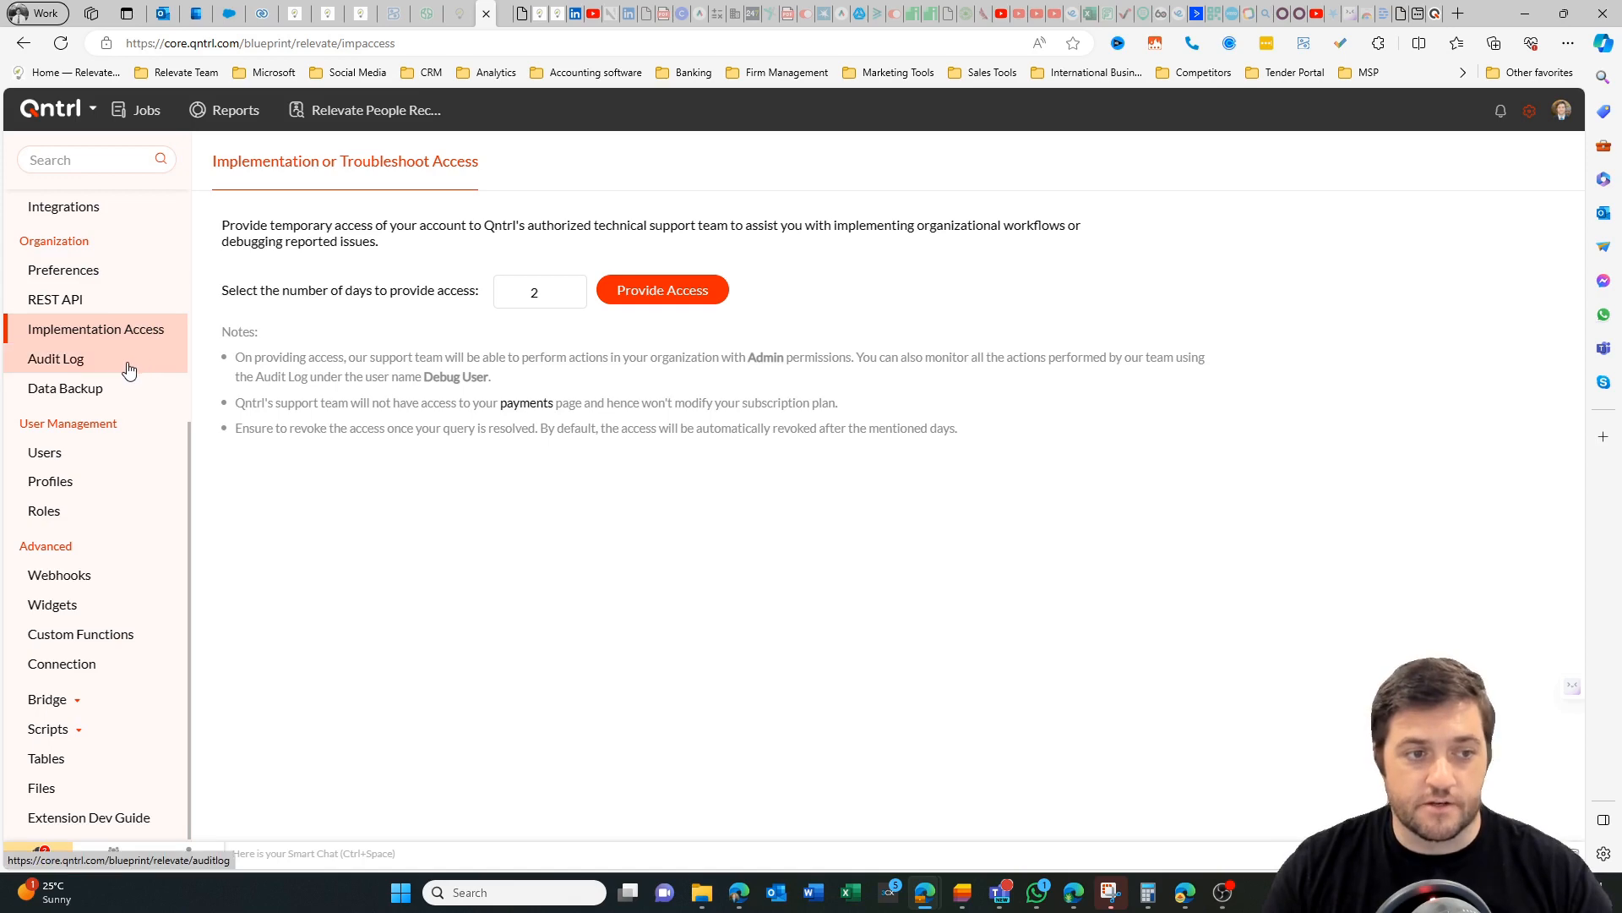
click(128, 366)
scroll(551, 394, down, 5)
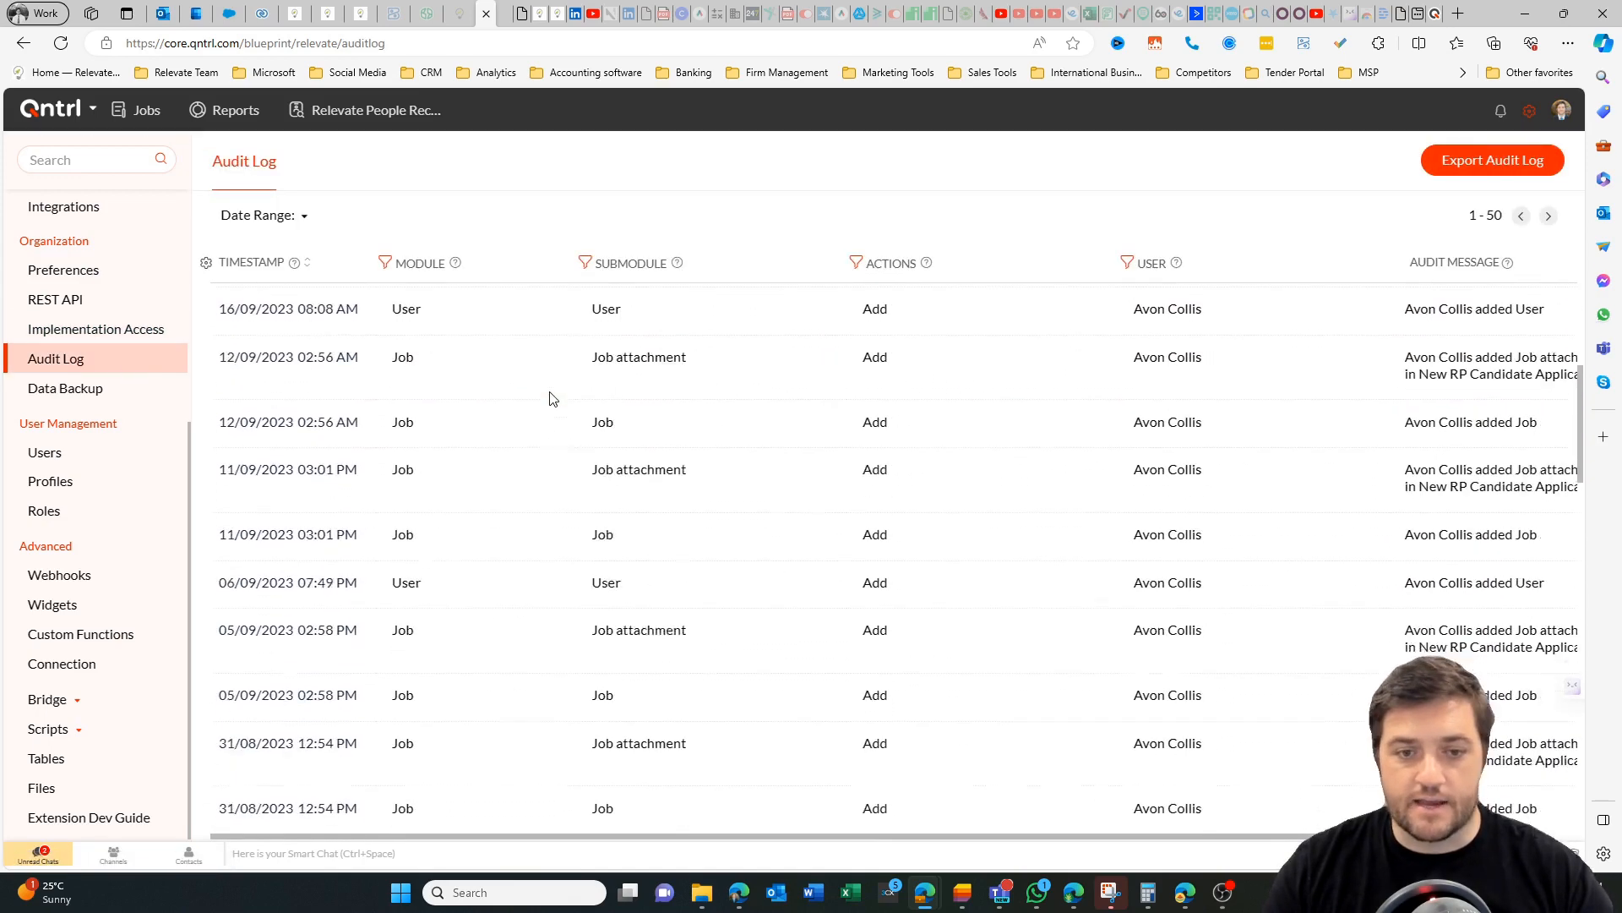
scroll(550, 396, up, 5)
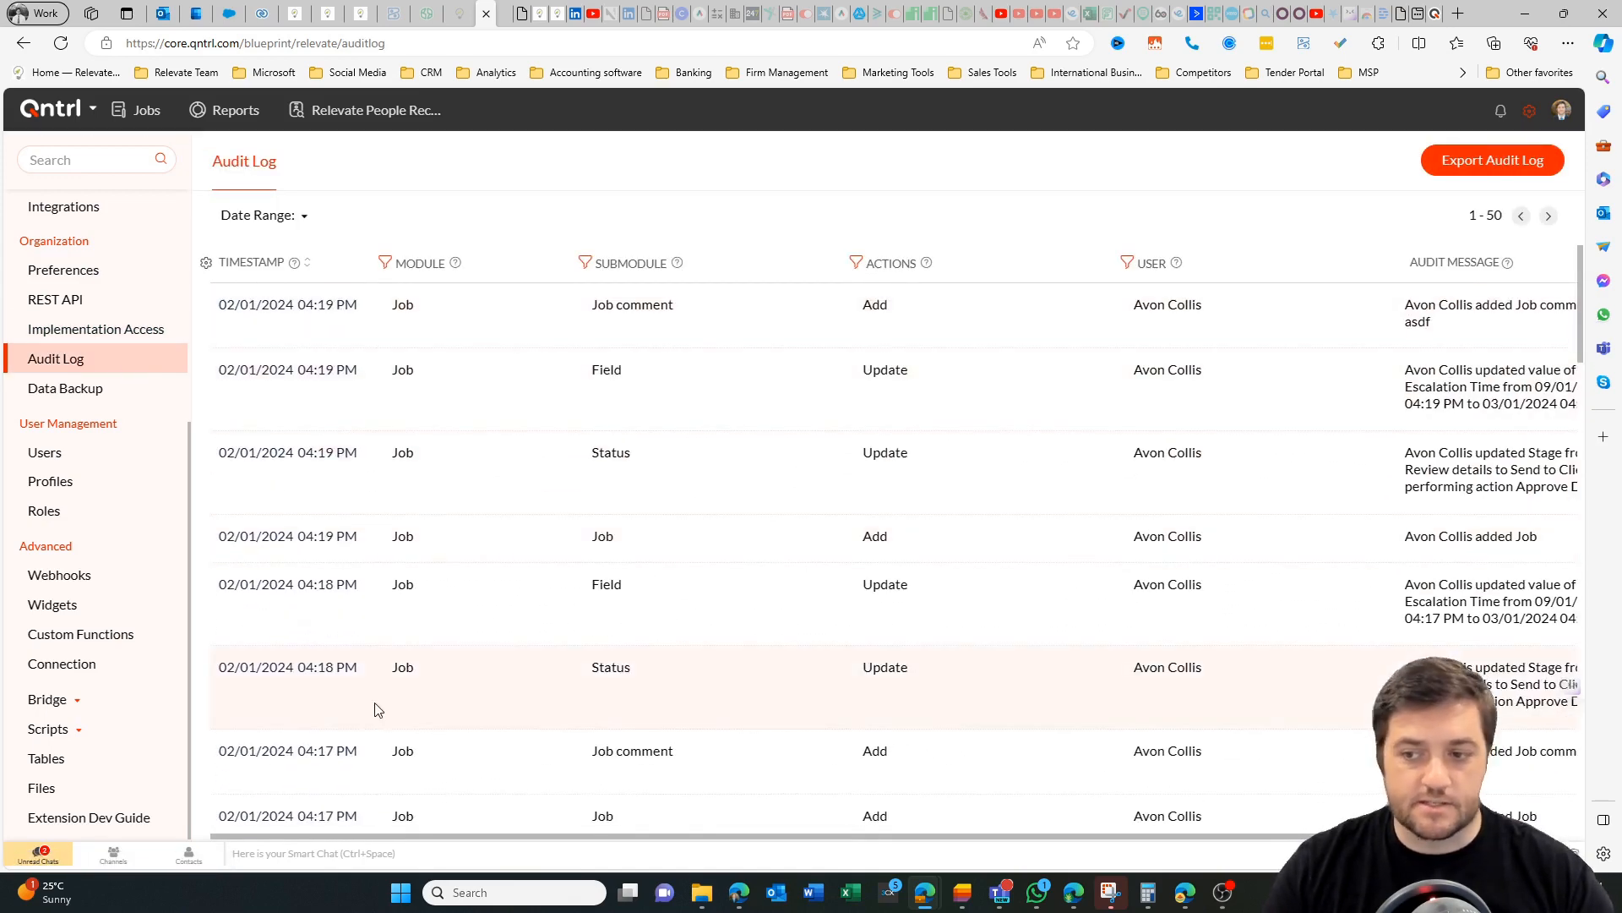
Examine the job-level permissions of the Admin profile and open the webhooks settings.
click(104, 391)
click(78, 475)
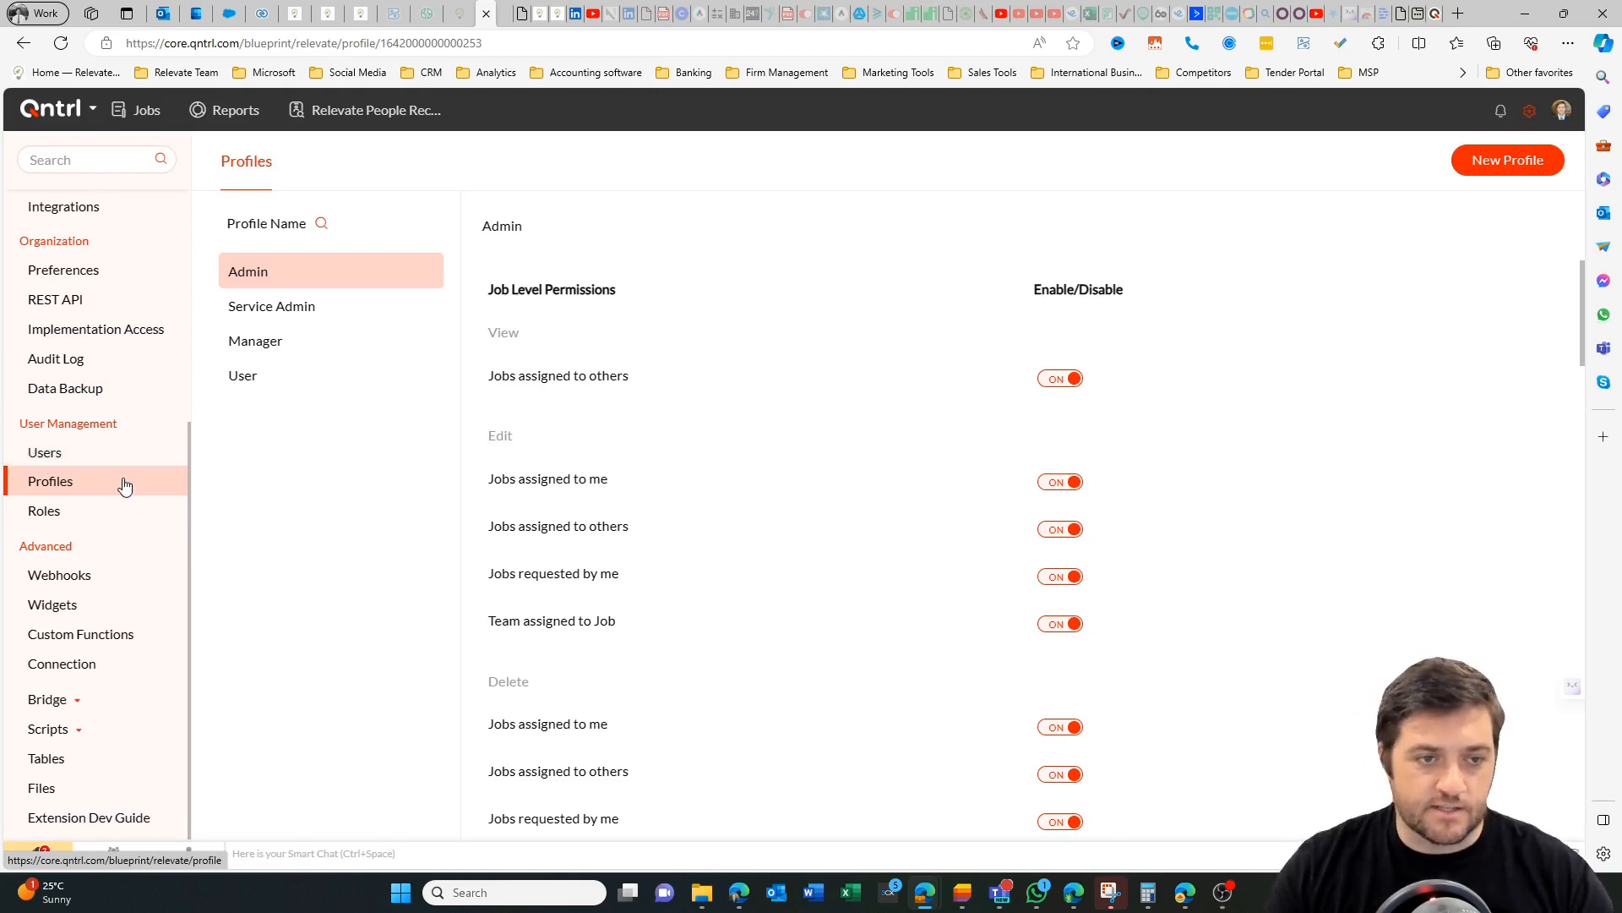
scroll(583, 507, down, 8)
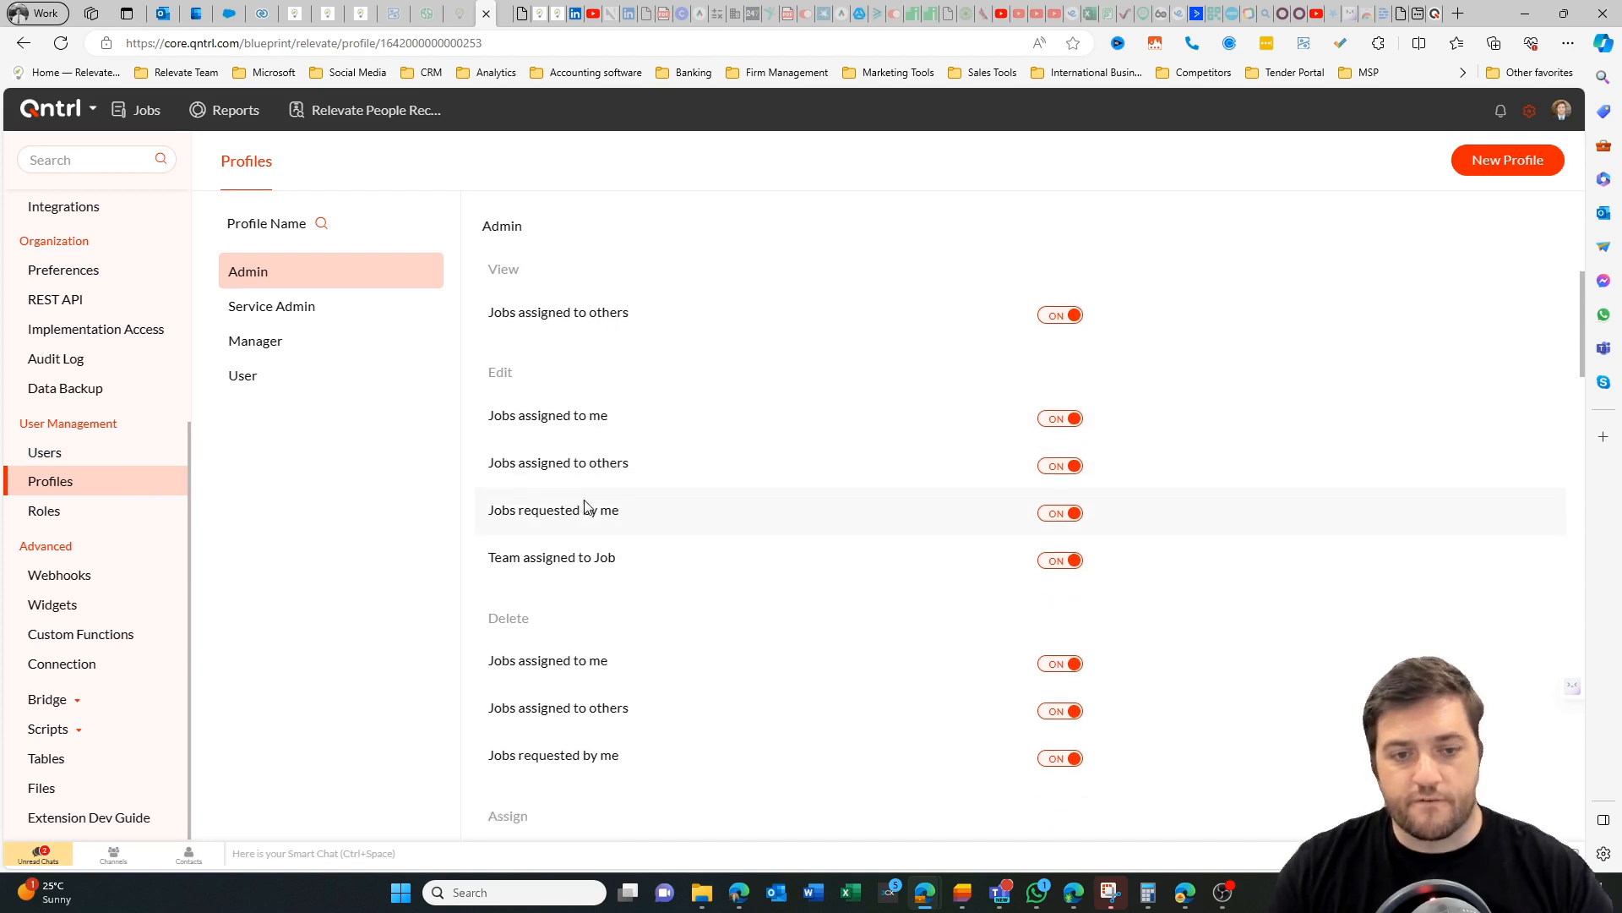
scroll(561, 529, up, 7)
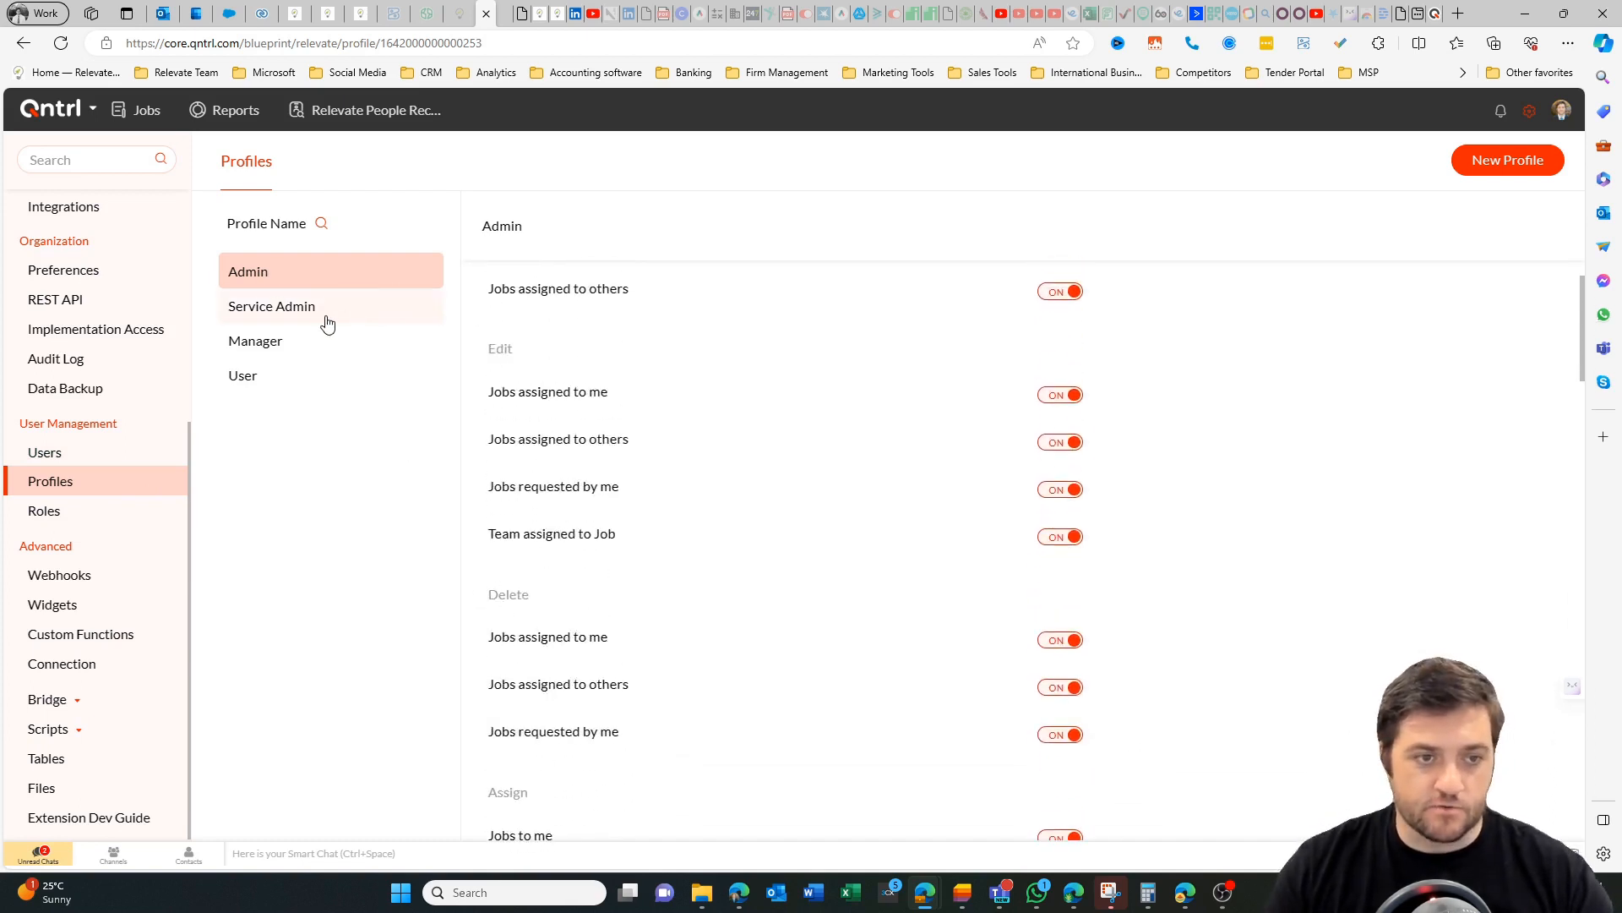
click(137, 515)
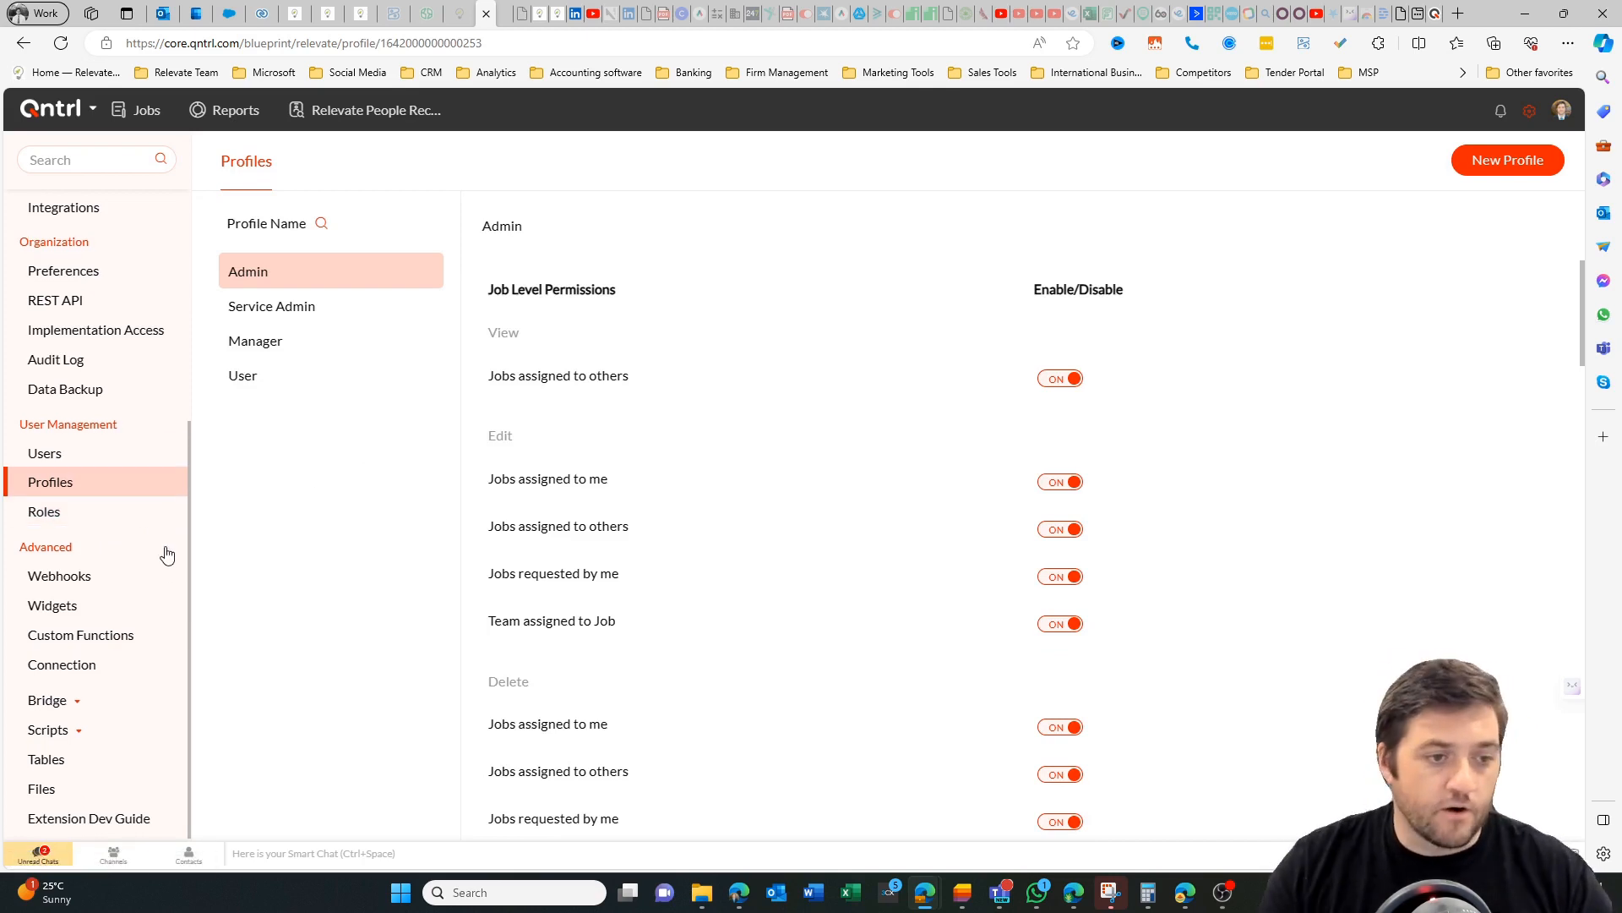
click(109, 577)
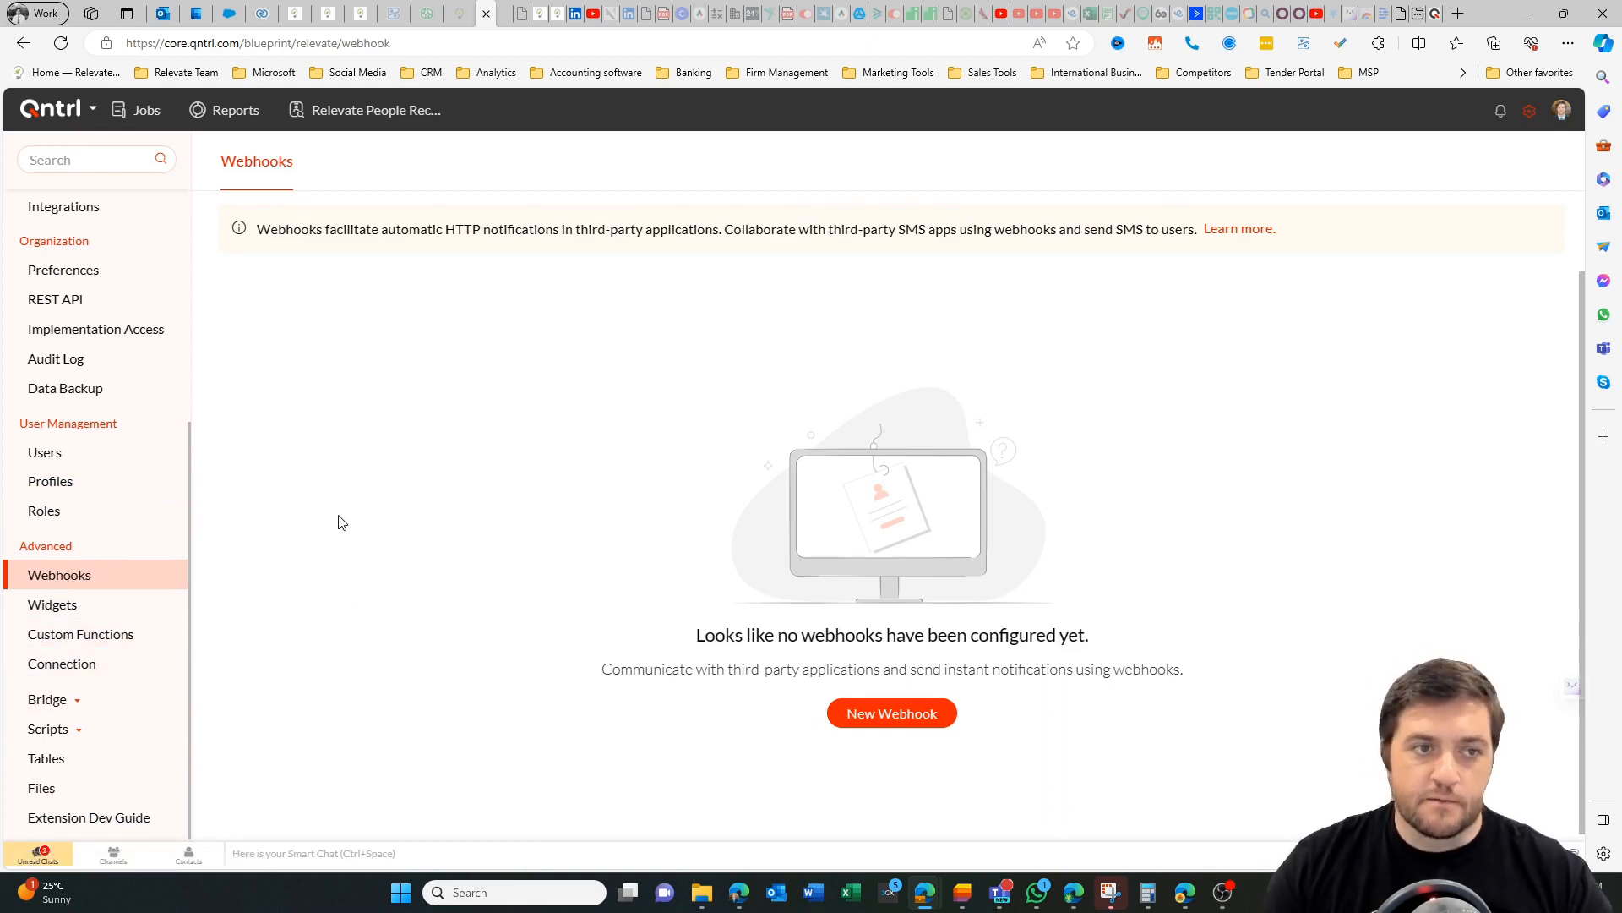
In the Relevate People Recruitment job "asdf", complete the Send to Client action and the Accepted action.
click(373, 111)
click(226, 245)
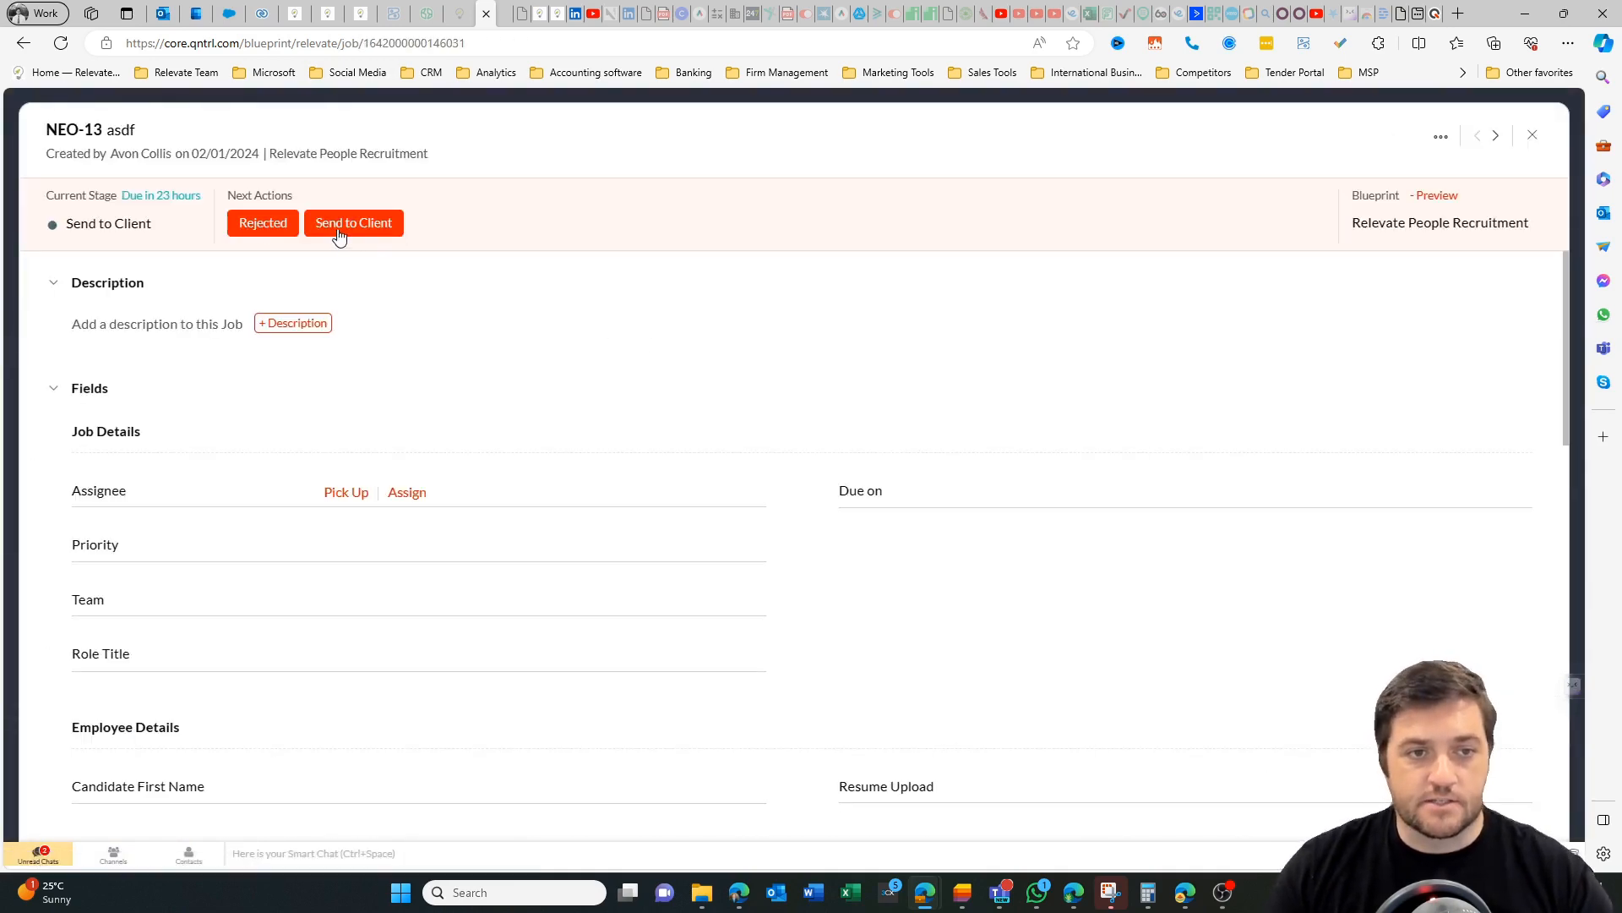
click(340, 233)
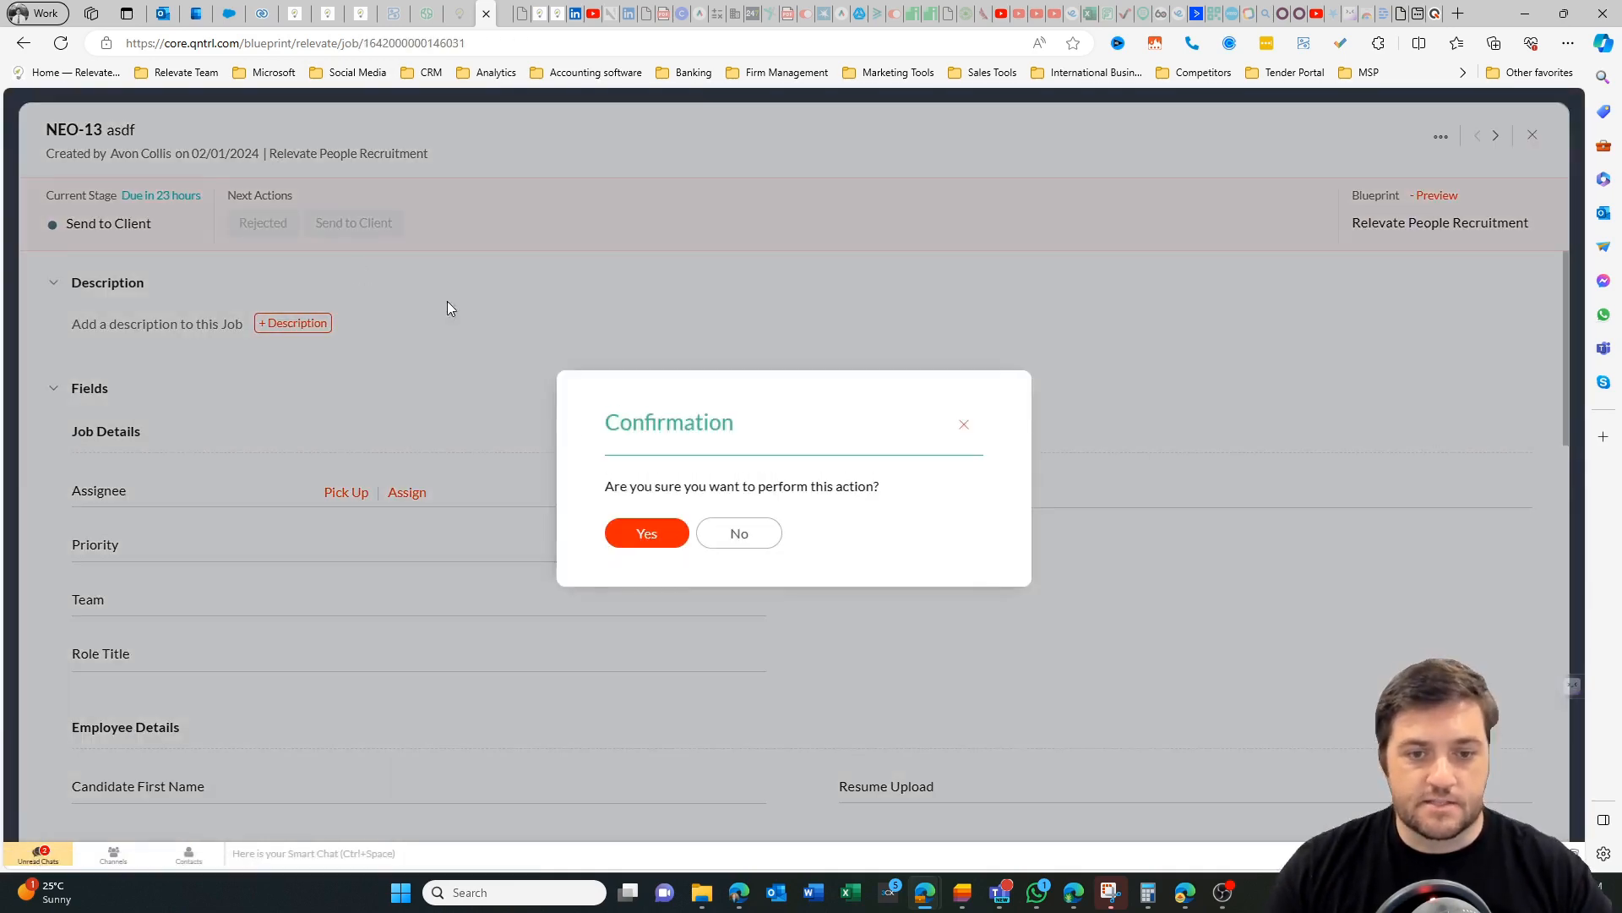
click(657, 533)
click(258, 230)
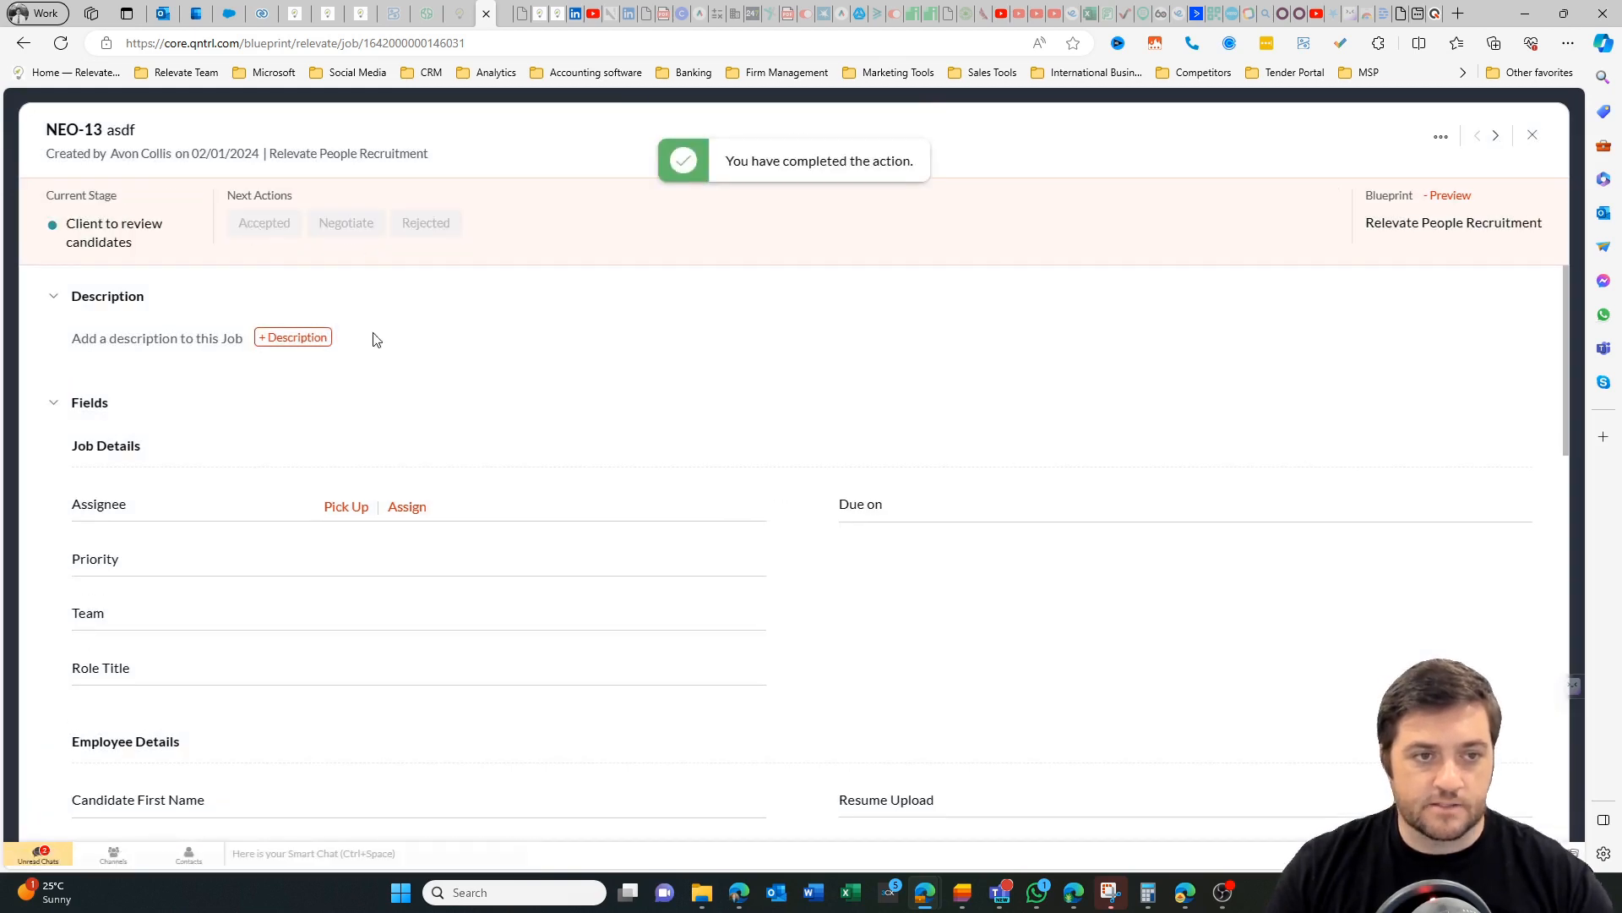
click(638, 521)
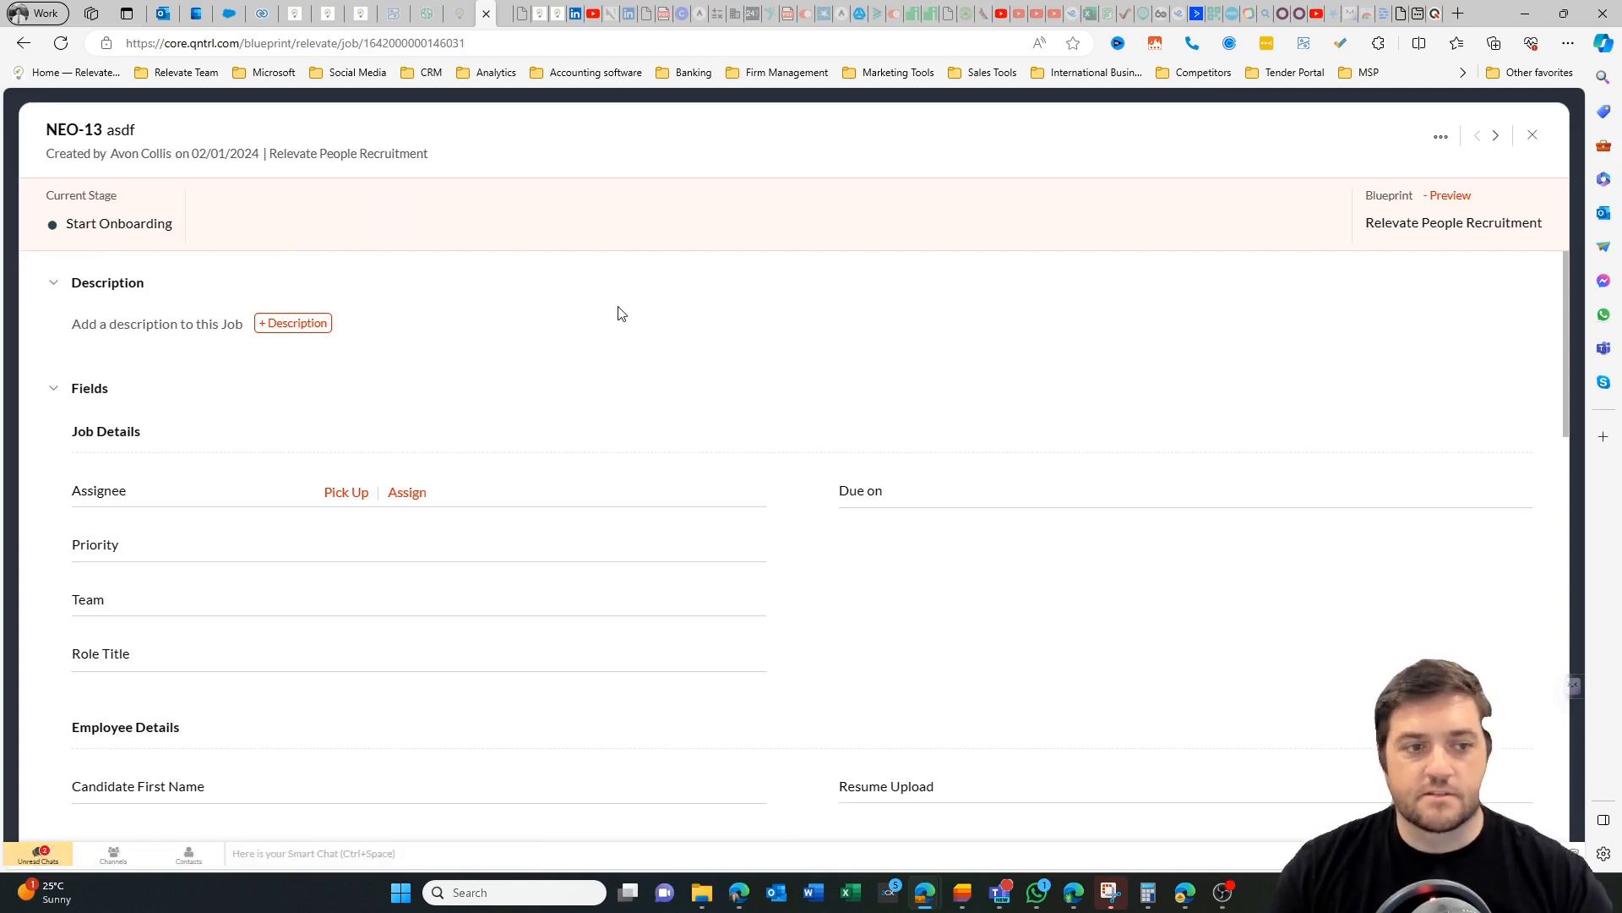
Add and save the description "New Team Member" on the job, and look over its fields.
click(279, 324)
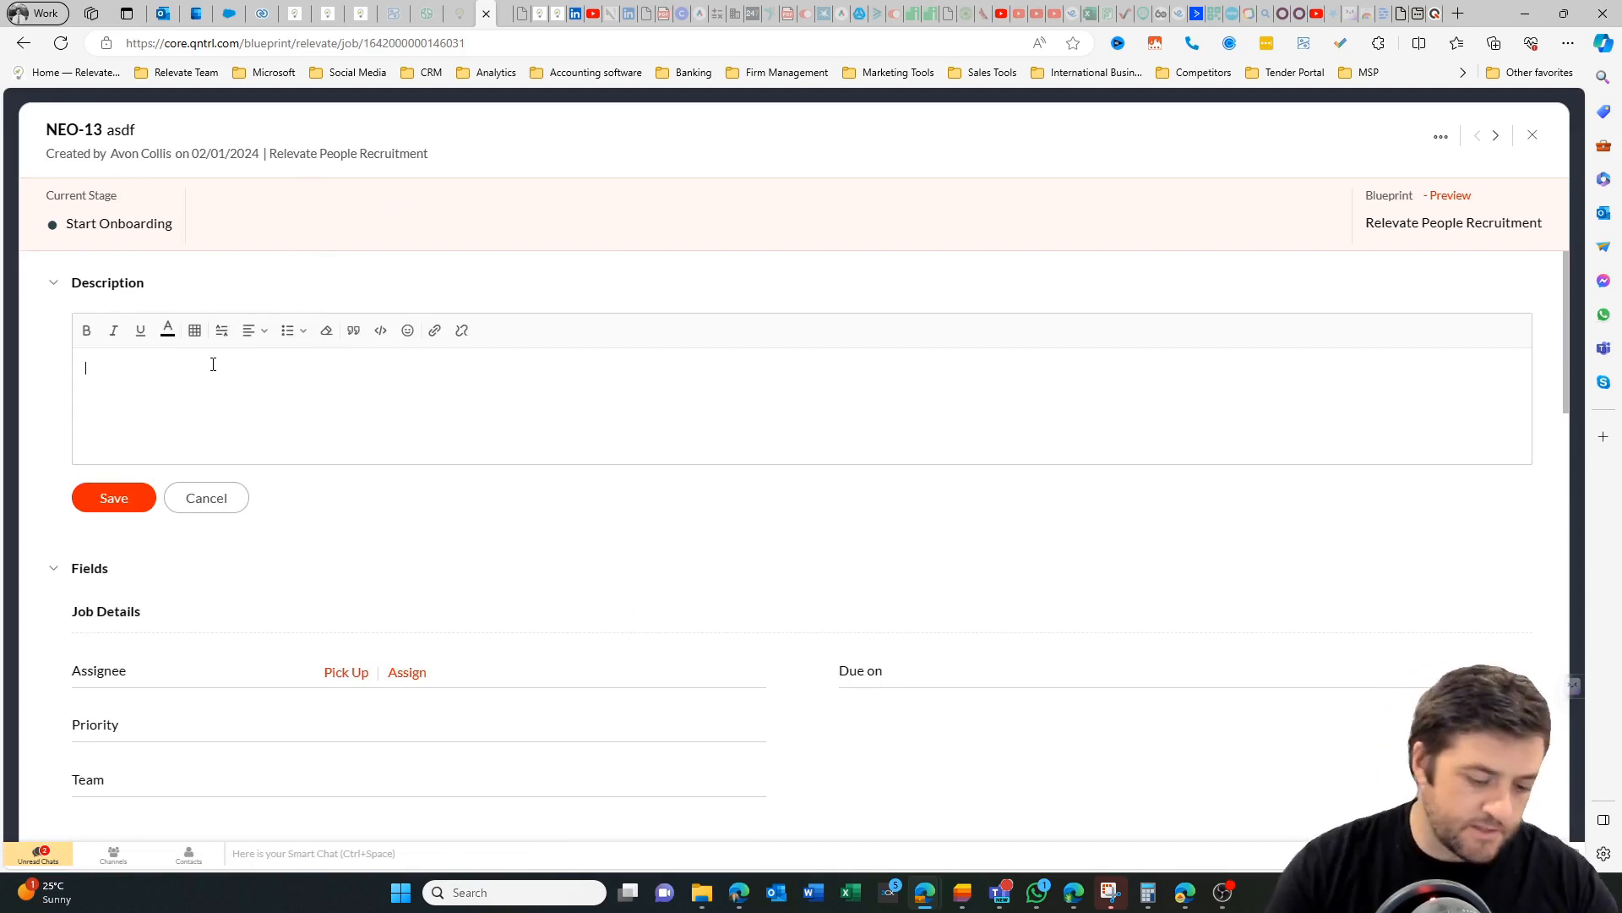
text(New Team)
text( Member)
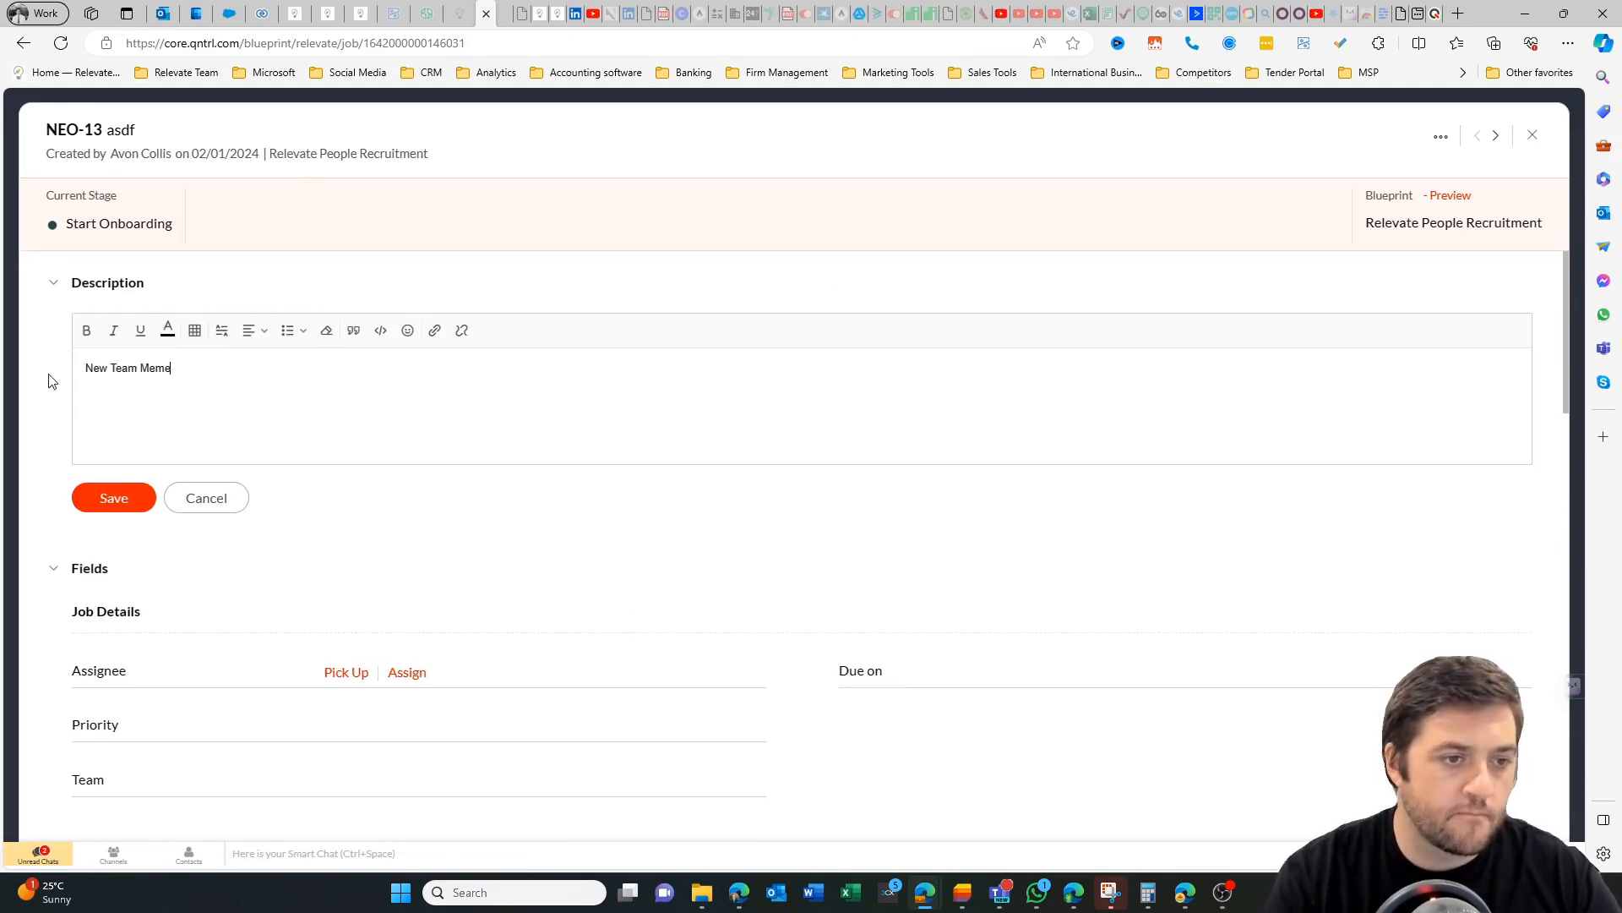
click(114, 498)
scroll(471, 449, down, 3)
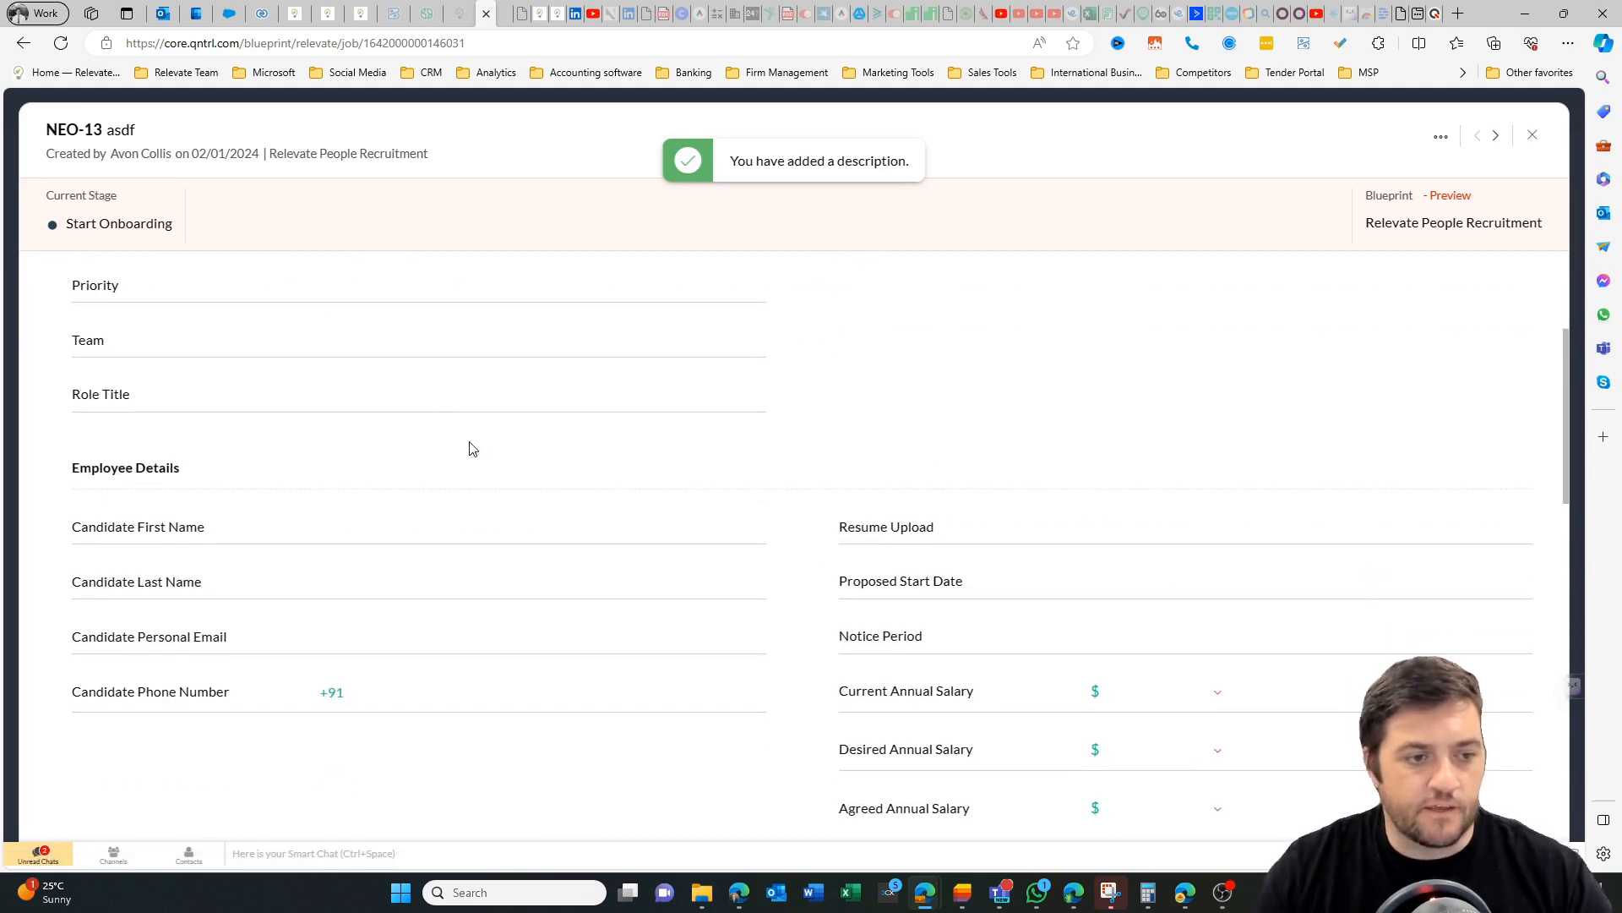
scroll(413, 391, up, 3)
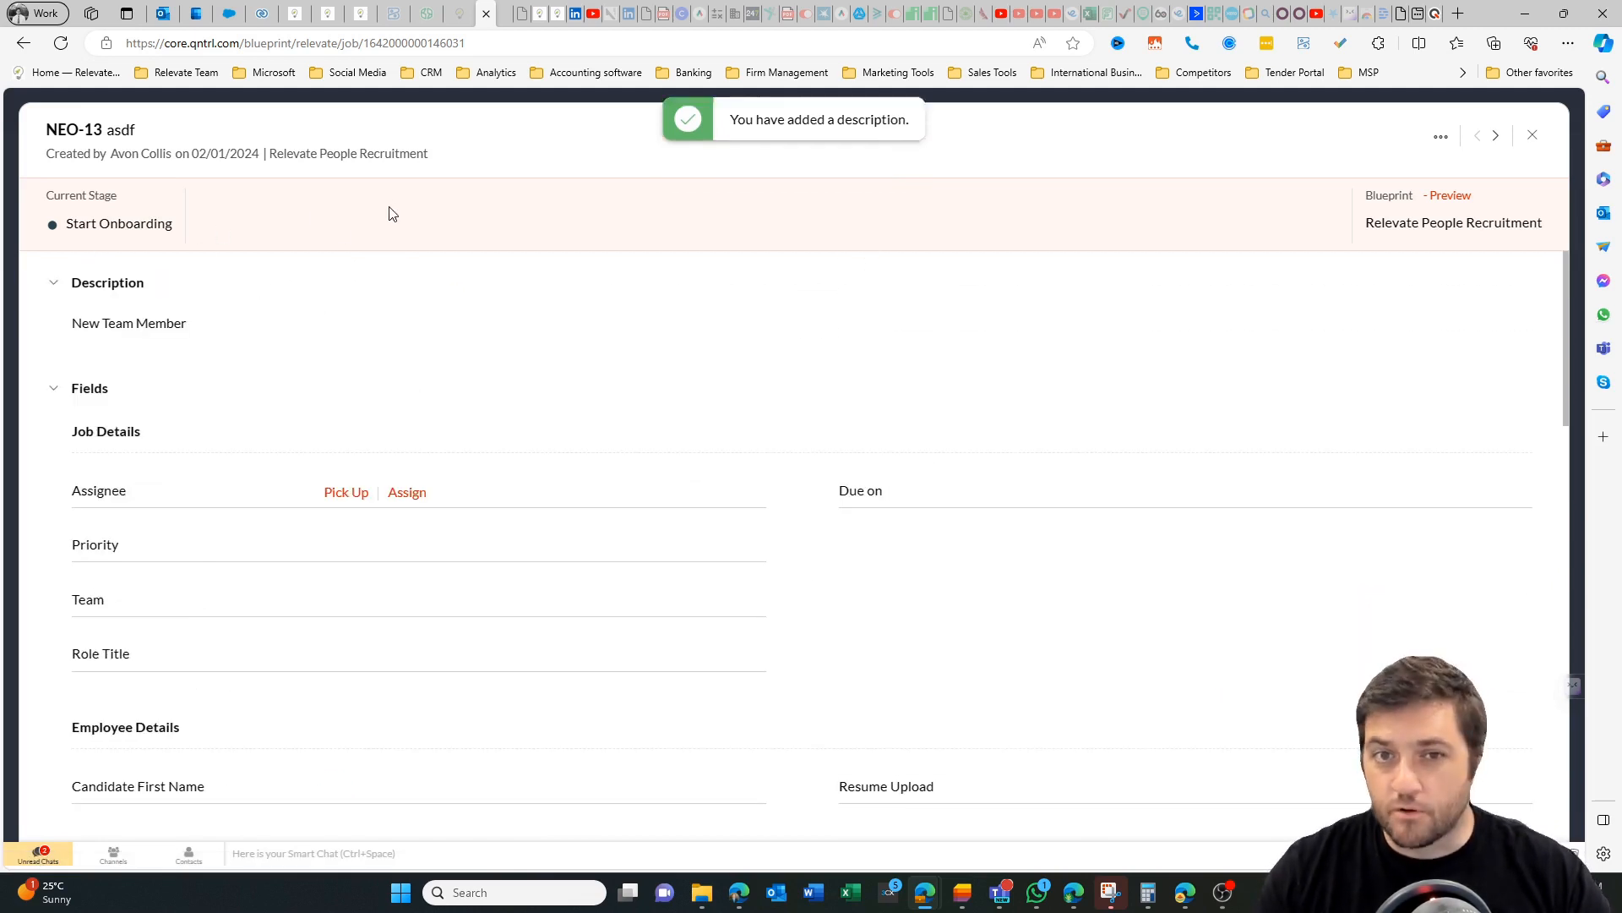